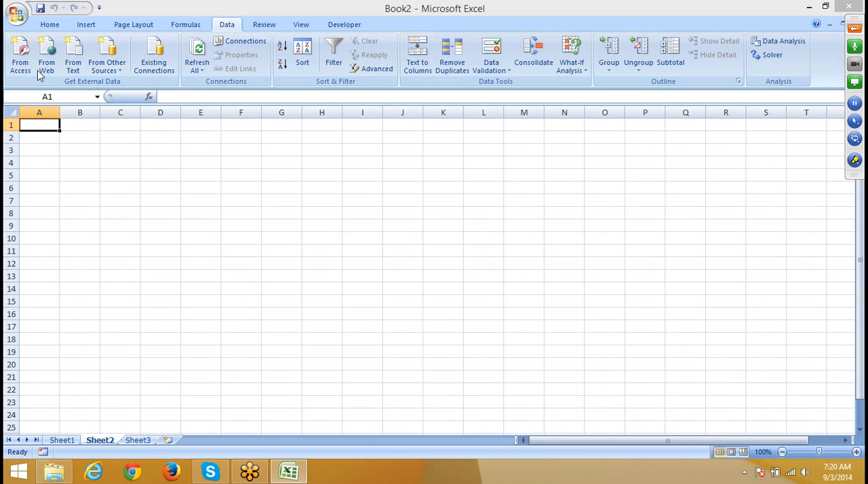
Step: Choose the DATA workbook on Local Disk (D:) as the external data source, with all file types listed
left_click(26, 67)
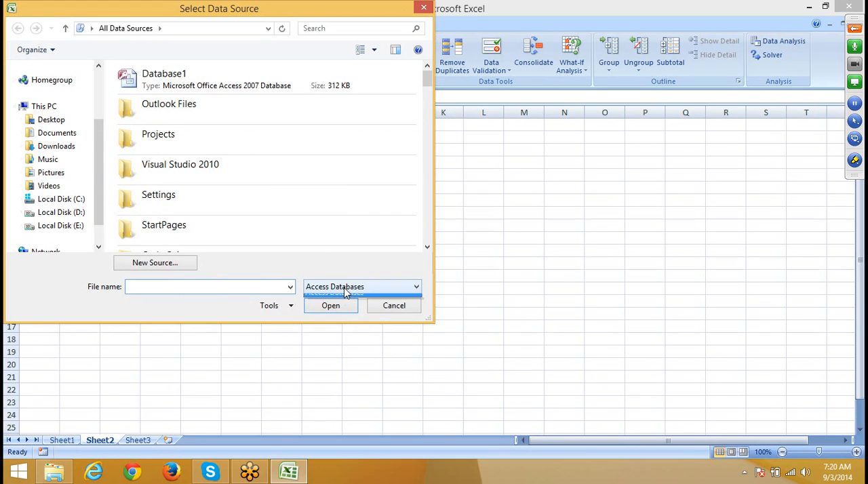
left_click(344, 288)
left_click(343, 299)
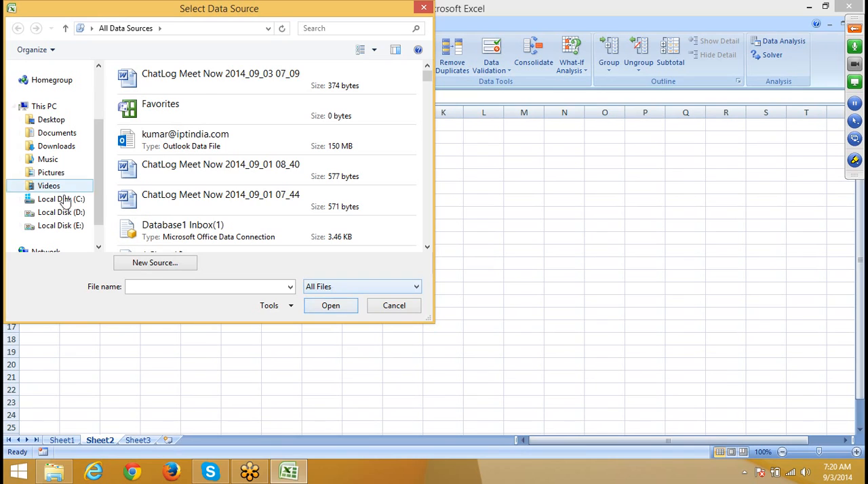
left_click(51, 212)
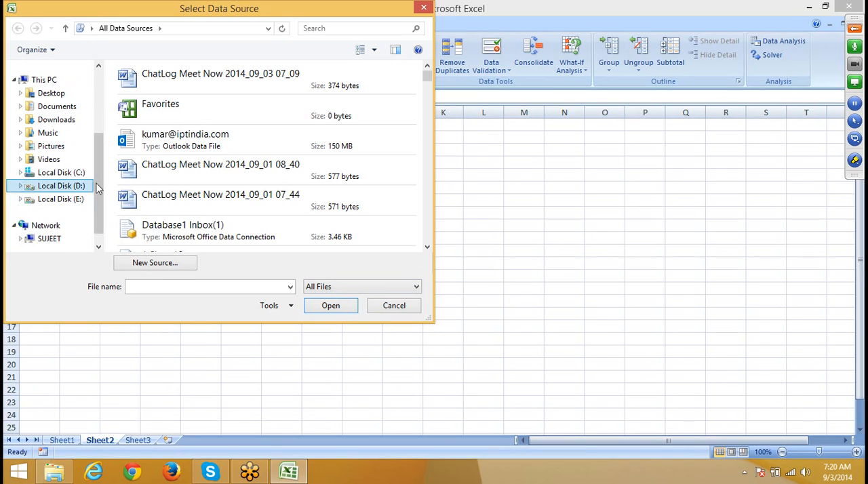
left_click(152, 174)
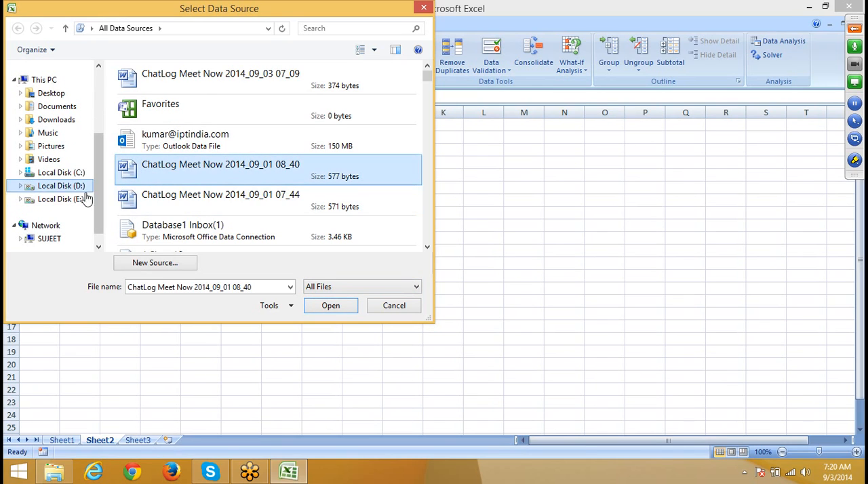
left_click(62, 174)
left_click(63, 187)
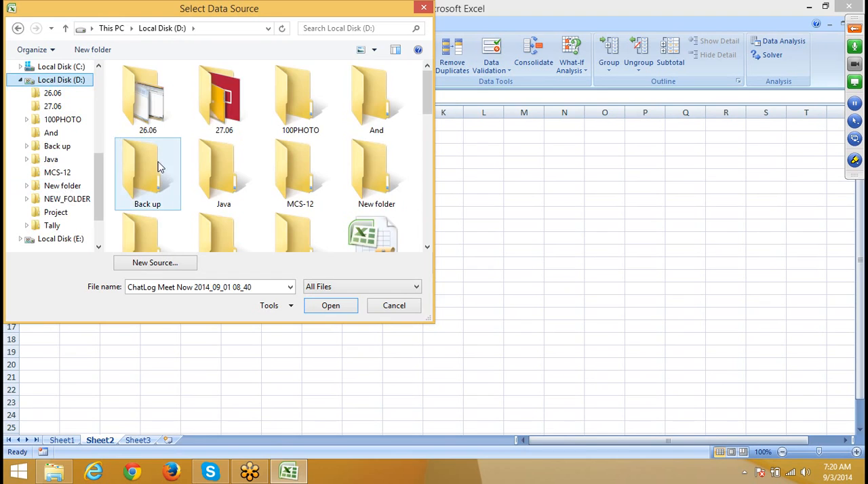
key("d")
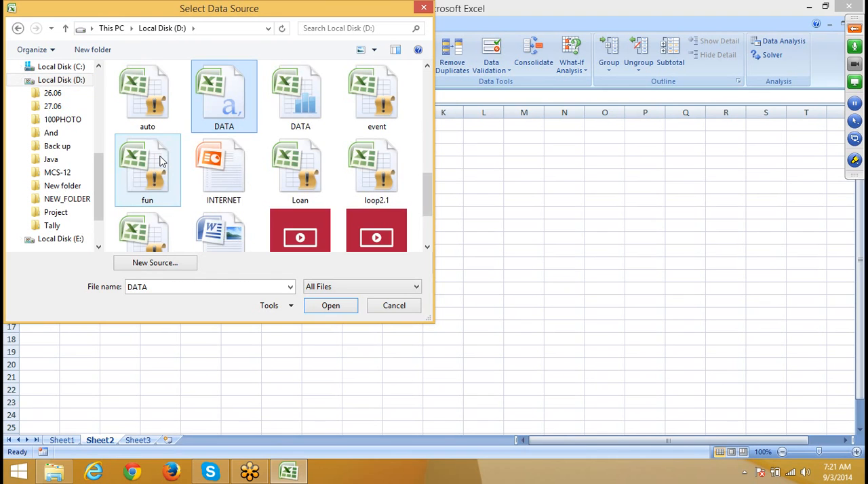
key("d")
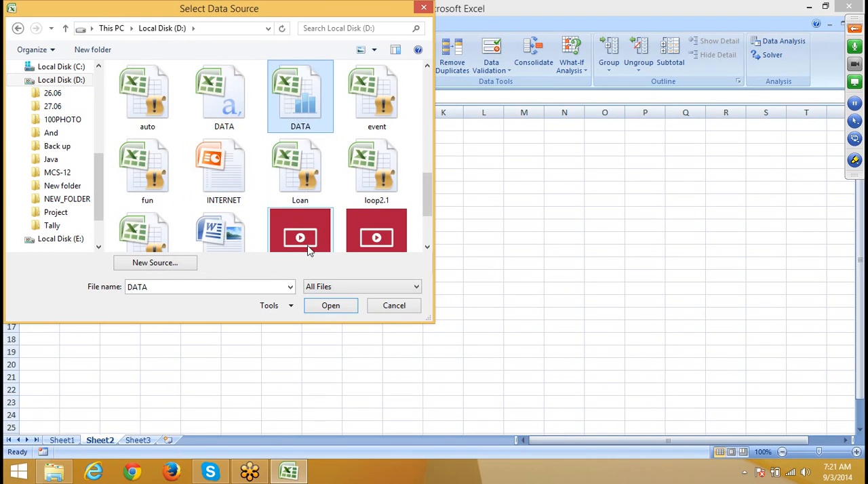
left_click(335, 310)
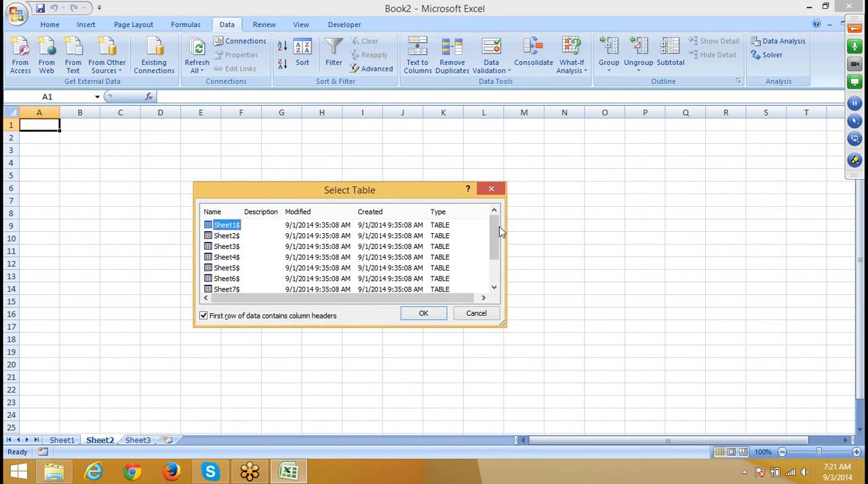
Step: Import the Sheet1$ table with column headers as a table into cell A1 of the existing worksheet
mouse_move(499, 228)
left_mouse_down()
mouse_move(499, 256)
mouse_move(483, 222)
left_mouse_up()
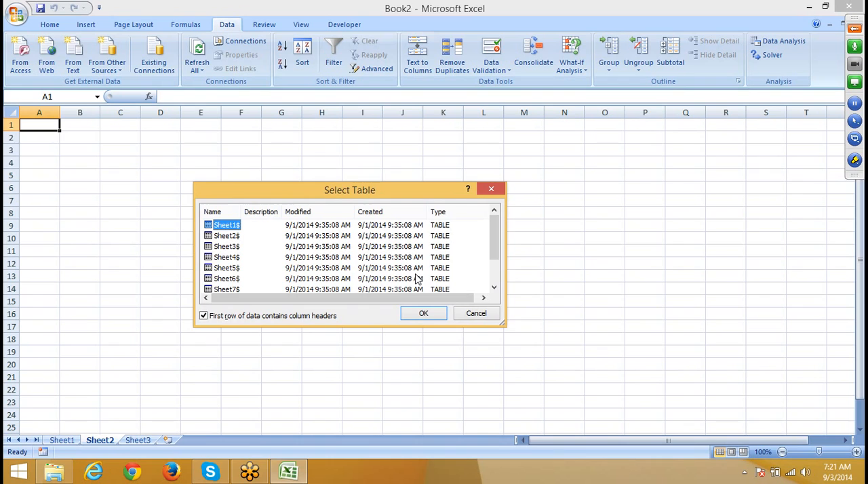
left_click(423, 313)
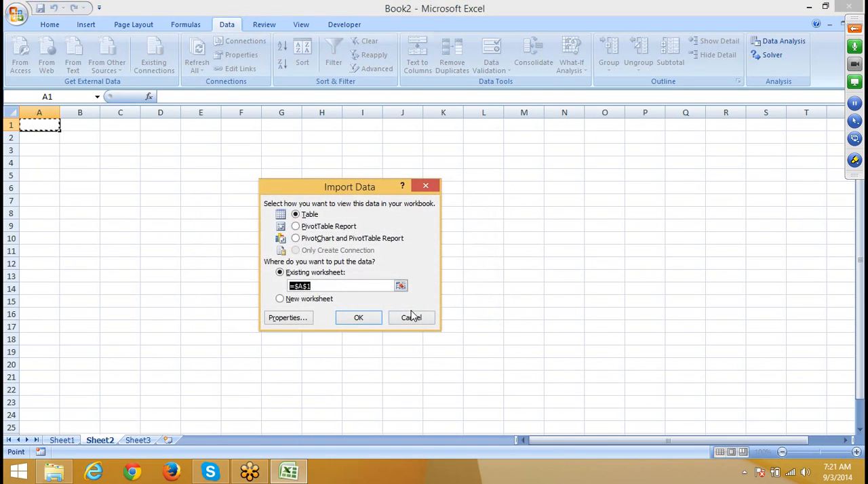
left_click(357, 318)
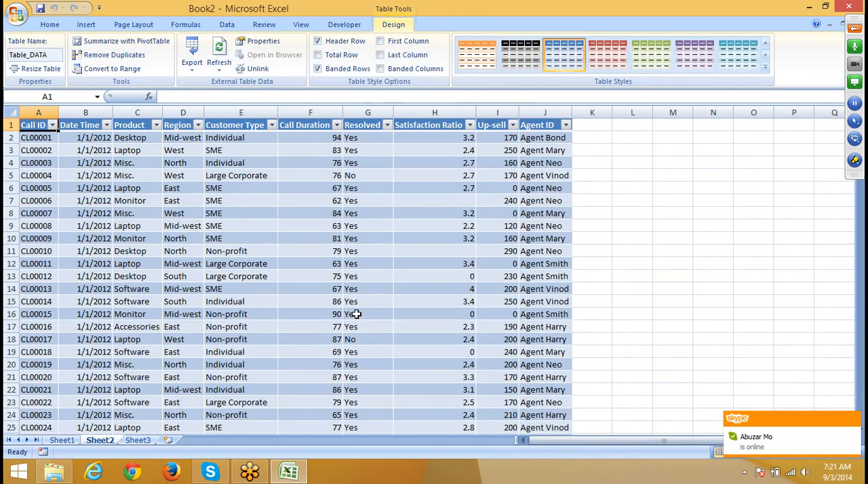
left_click(141, 160)
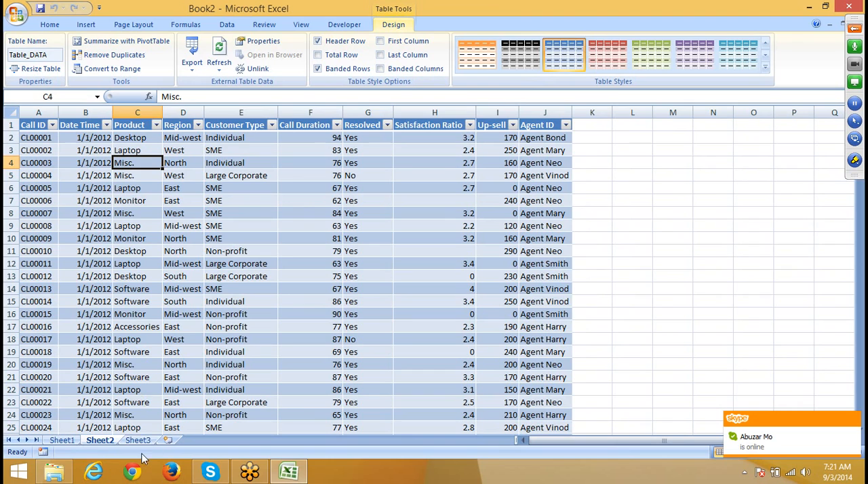
right_click(112, 442)
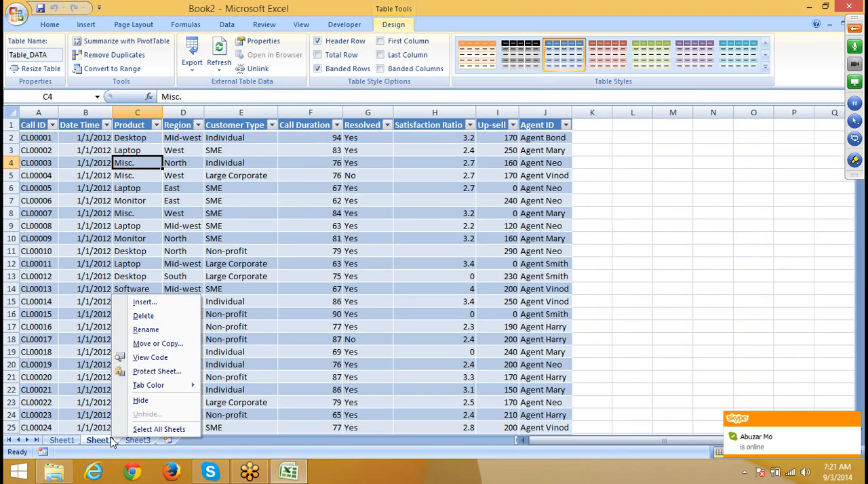
left_click(48, 149)
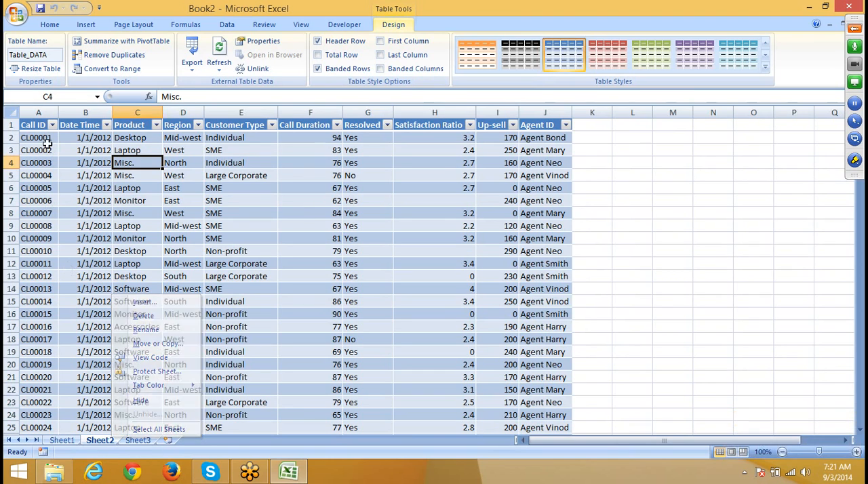
Step: Insert three blank rows above the header row on Sheet1
left_click(136, 437)
left_click(70, 435)
left_click(68, 440)
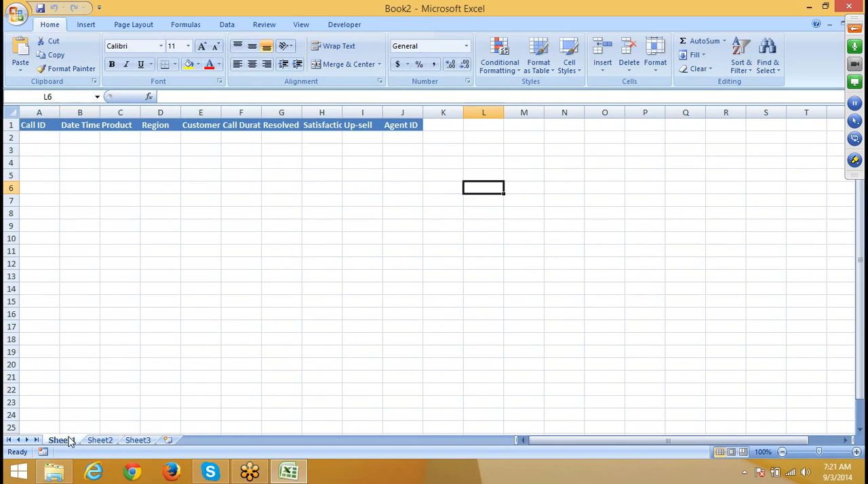
left_click(6, 125)
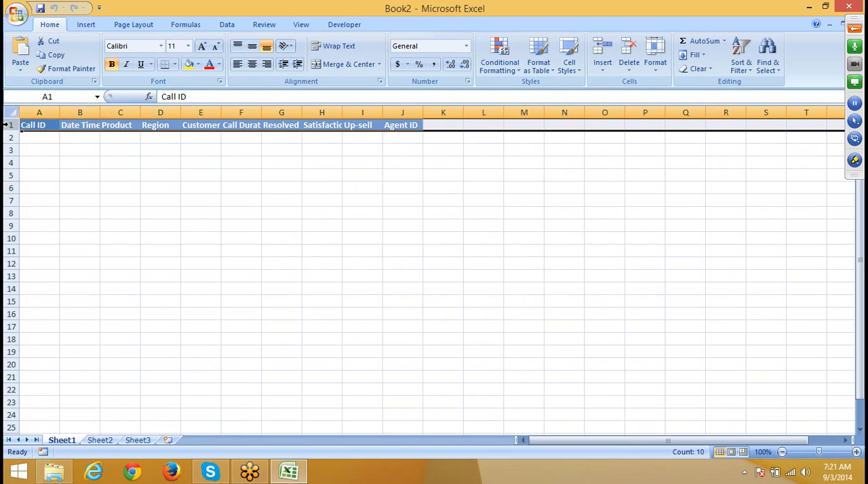
right_click(6, 125)
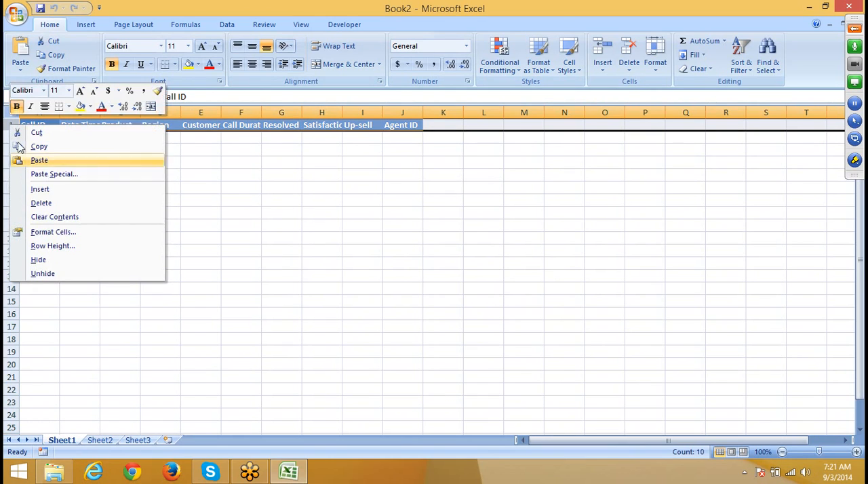
left_click(53, 192)
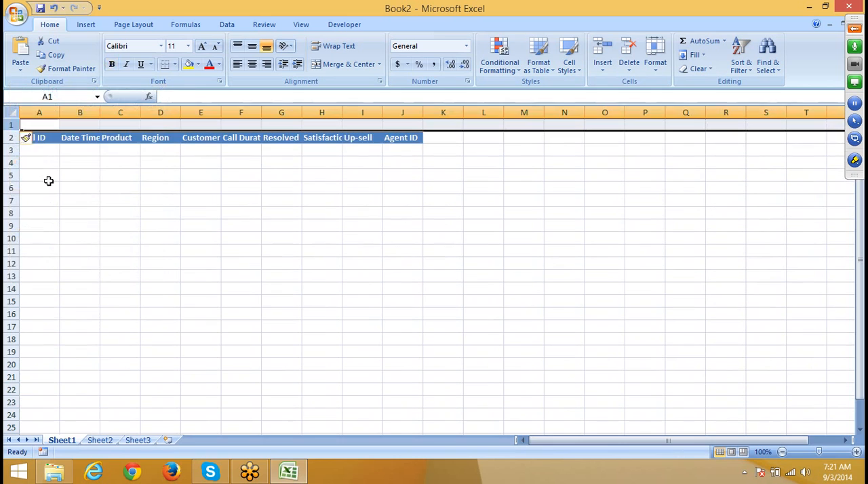
right_click(13, 126)
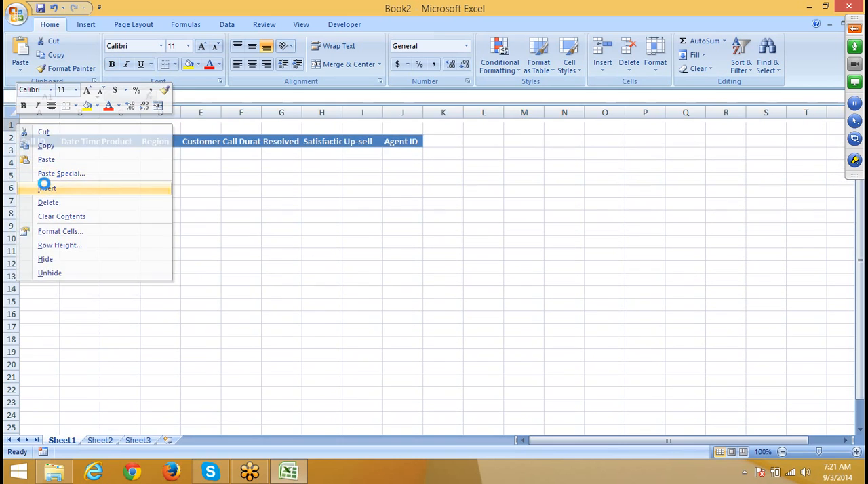
left_click(45, 188)
right_click(8, 123)
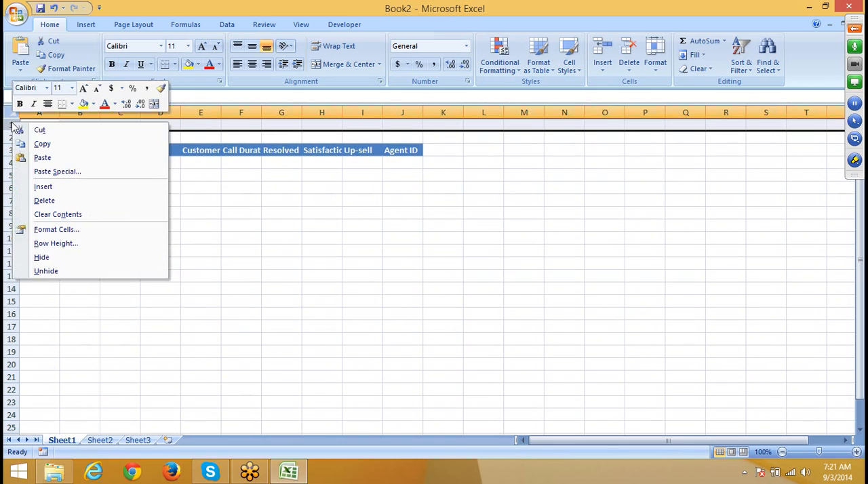
left_click(39, 187)
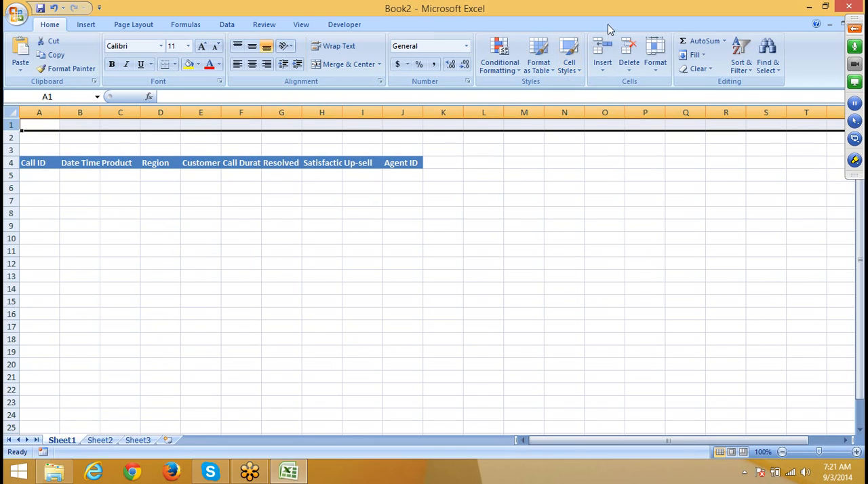
Step: Switch to the GoToMeeting panel, show the attendee list and dismiss the offline attendee from the meeting
left_click(856, 30)
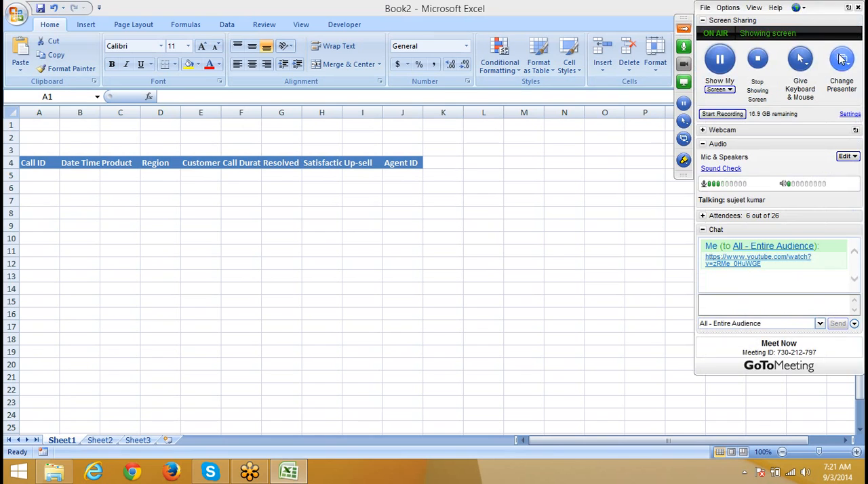
left_click(714, 231)
left_click(709, 216)
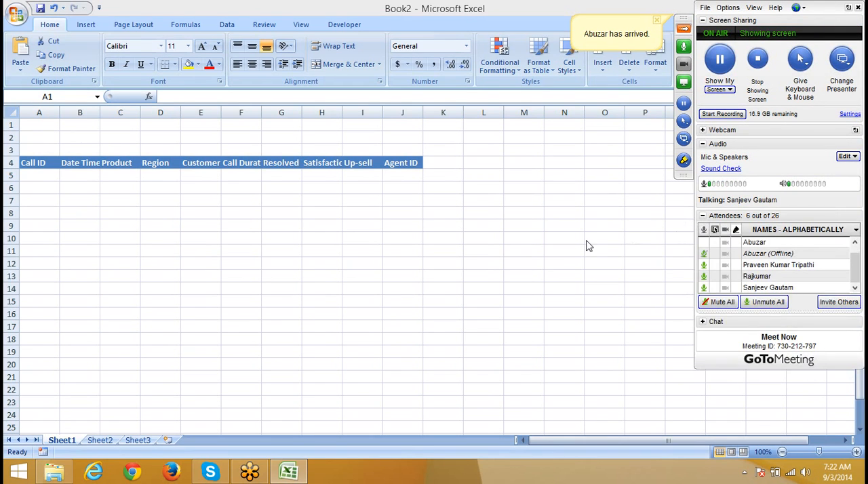
right_click(780, 255)
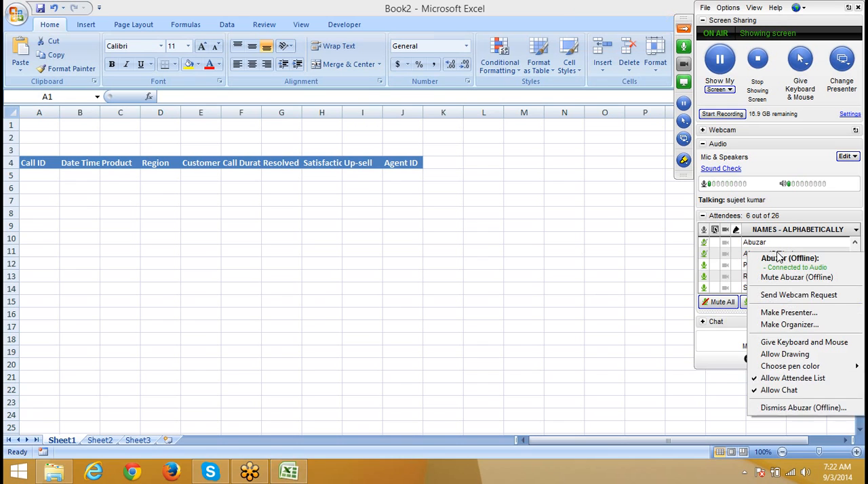
left_click(804, 408)
left_click(467, 267)
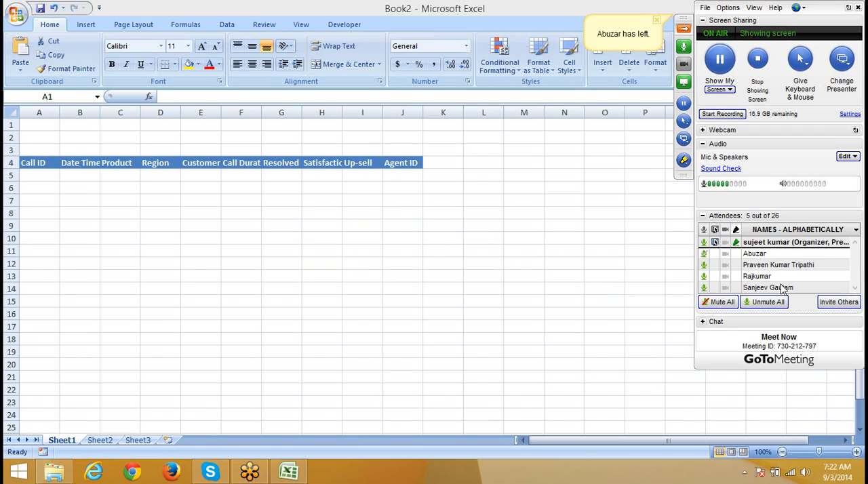
Step: Return to Excel and review the imported call data on Sheet2, highlighting the range A1:J21
left_click(131, 210)
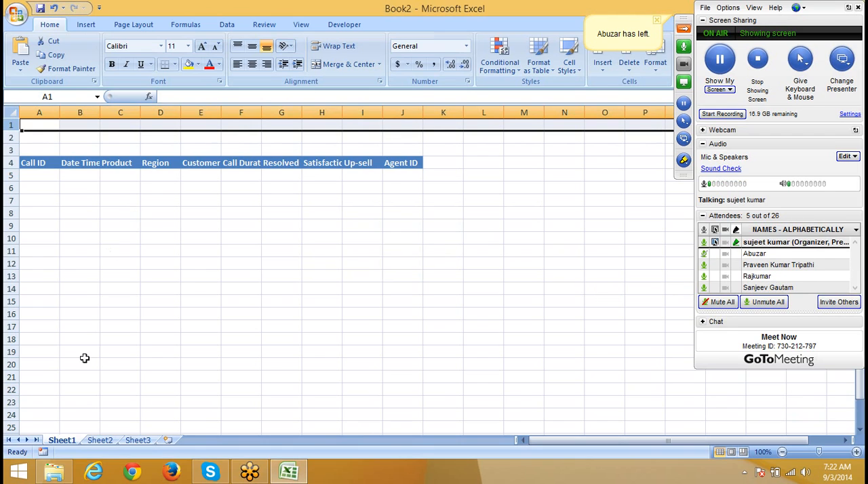
left_click(103, 440)
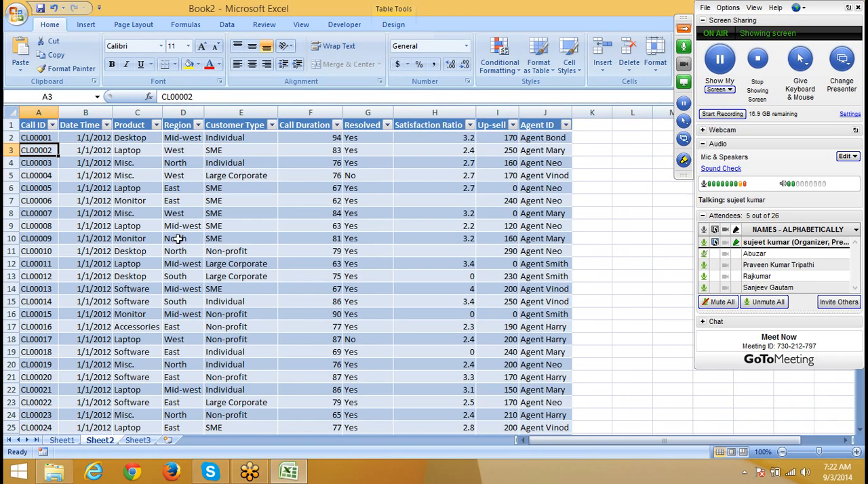
left_click(182, 201)
left_click_drag(41, 126, 535, 378)
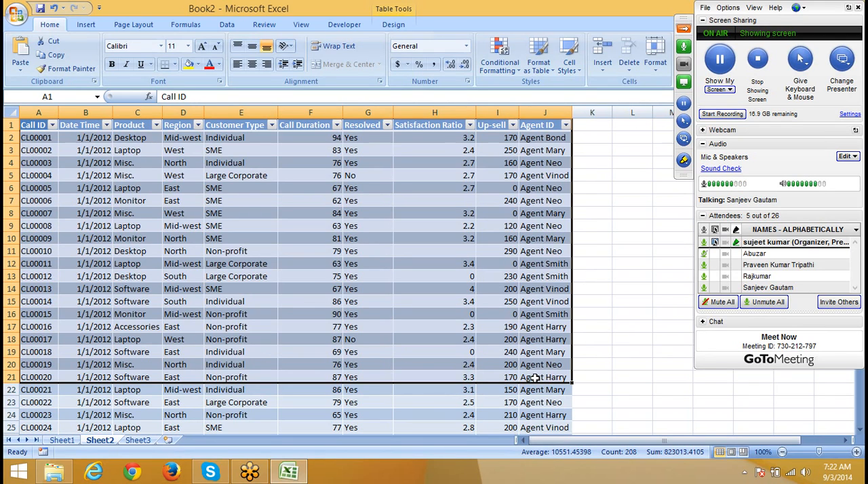
left_click(385, 224)
Step: Copy the Region header from cell D4 into cell A1 on Sheet1
left_click(61, 440)
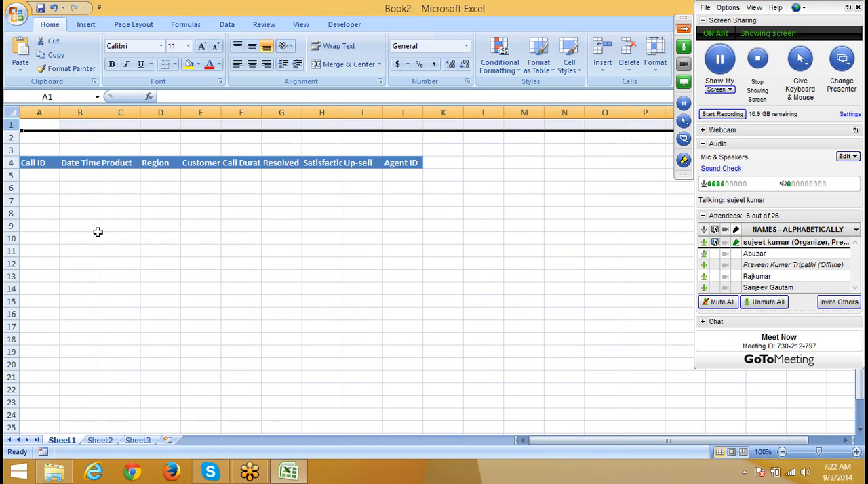
left_click(158, 162)
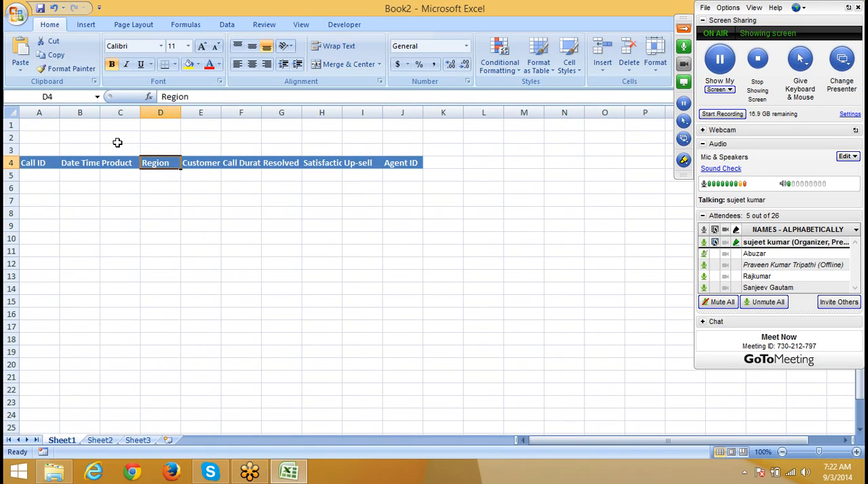
key("ctrl+c")
left_click(41, 128)
key("ctrl+v")
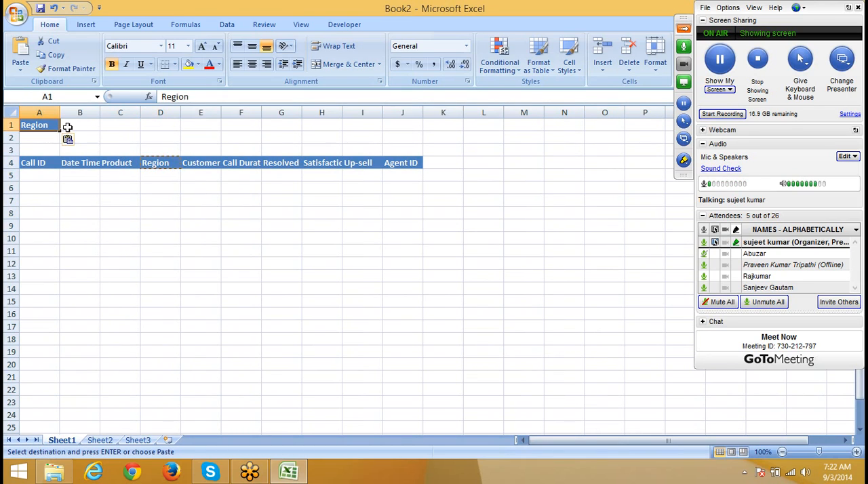
Step: Check the Region values on Sheet2 and enter South as the region criterion in cell B1 on Sheet1
left_click(81, 128)
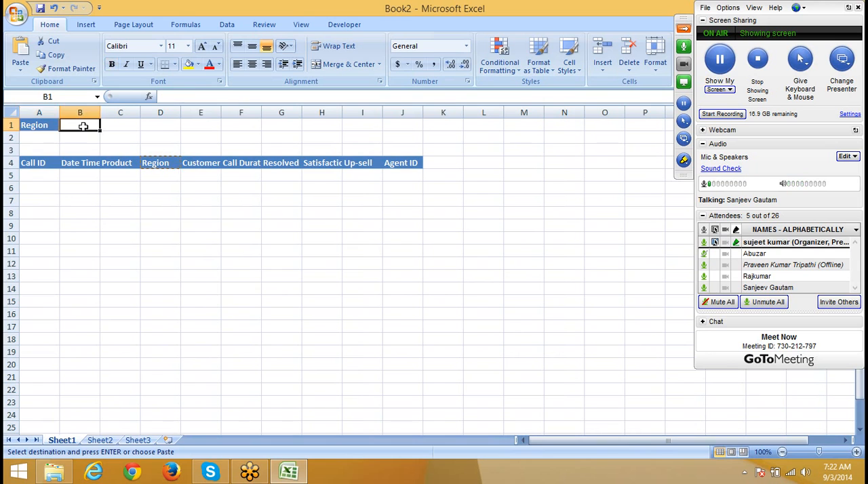
left_click(105, 441)
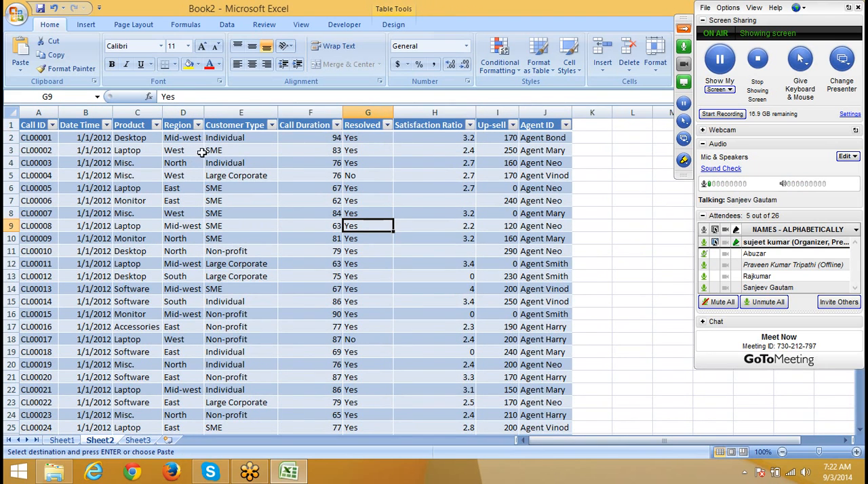
left_click(189, 152)
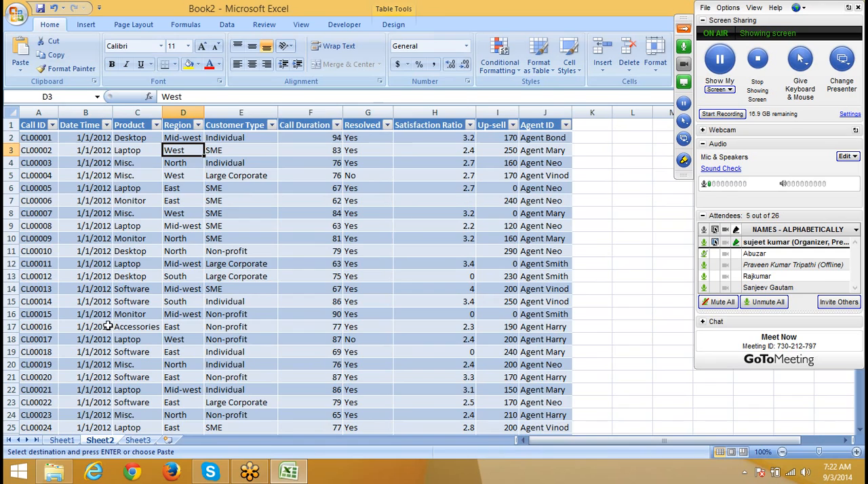
left_click(70, 440)
type("S")
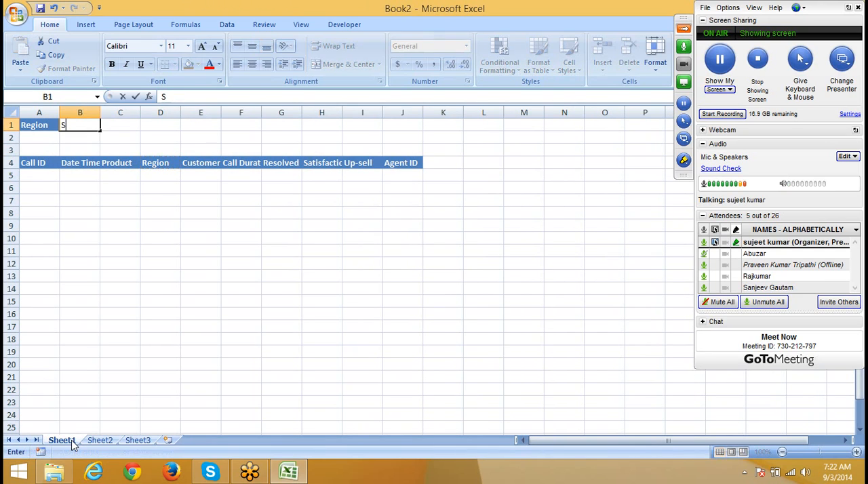
type("outh")
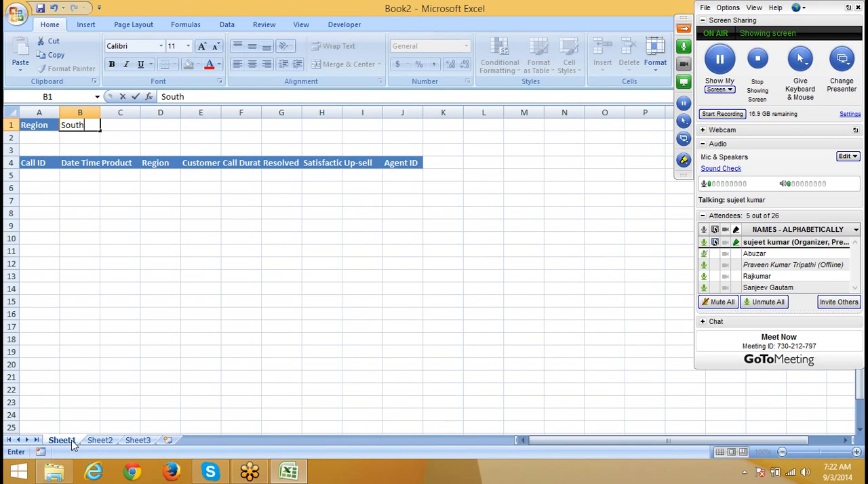
key("Return")
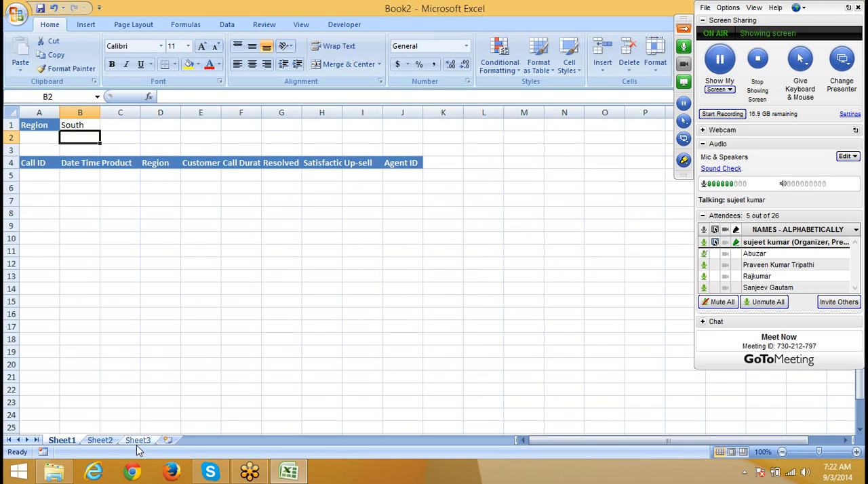
Step: Start a Microsoft Query import at cell A5 on Sheet1, using Excel Files as the data source
left_click(109, 441)
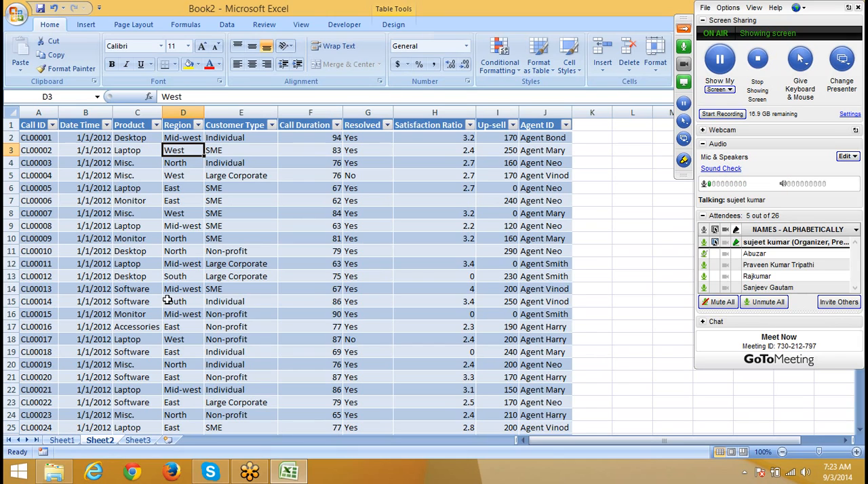
left_click(62, 440)
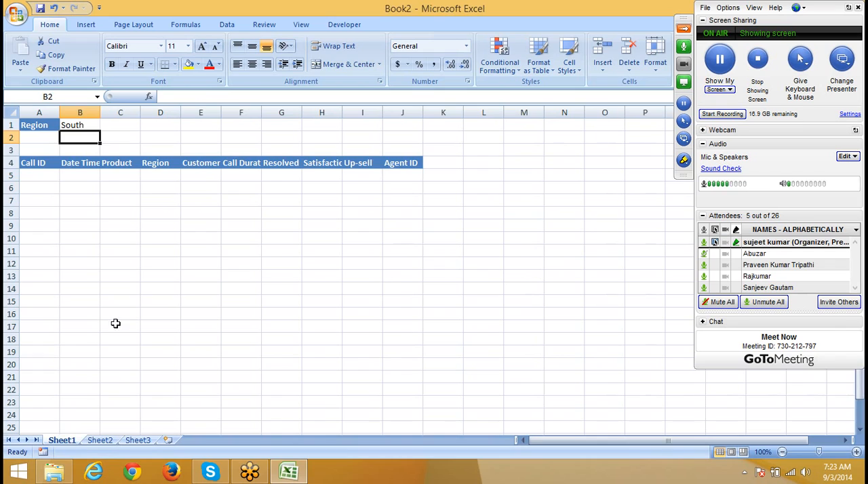
left_click(46, 176)
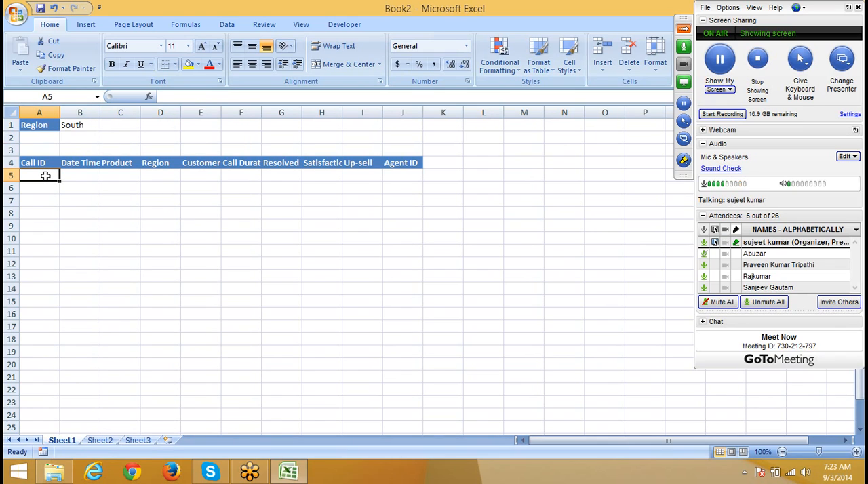
left_click(227, 27)
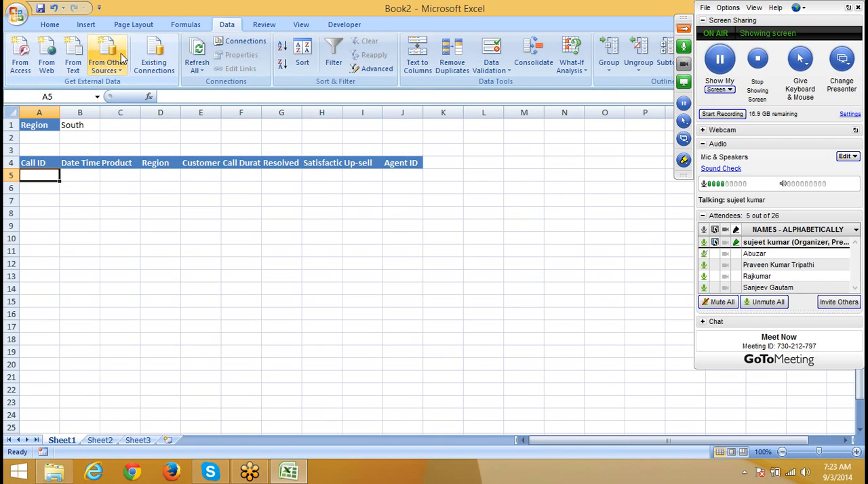
left_click(106, 69)
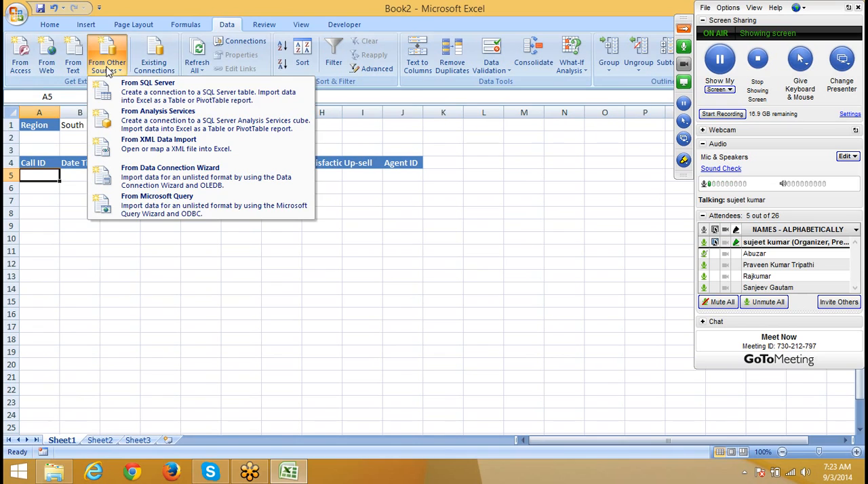
left_click(142, 205)
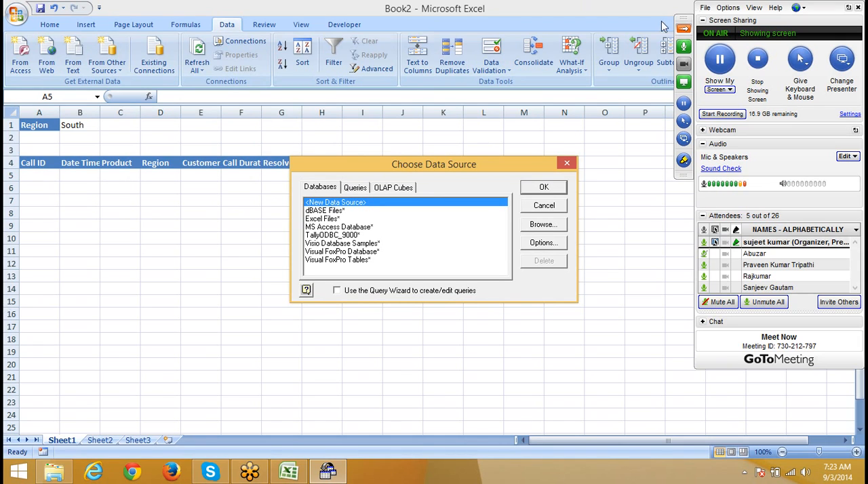
left_click(333, 219)
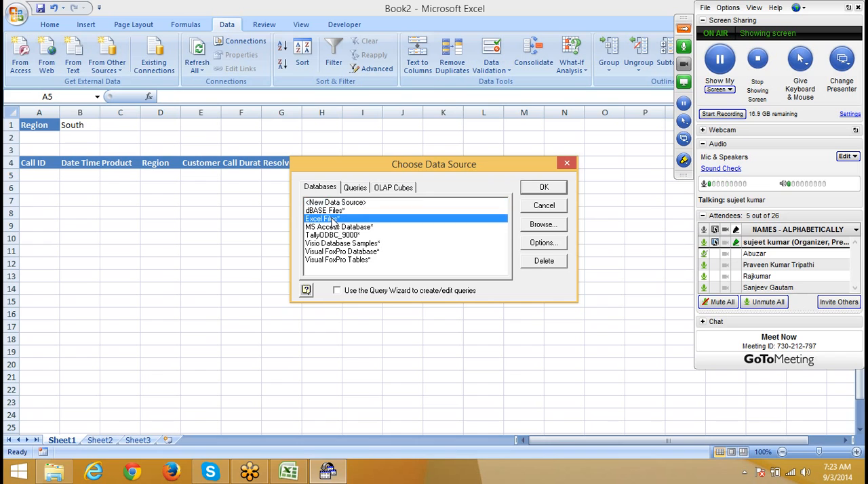
left_click(544, 188)
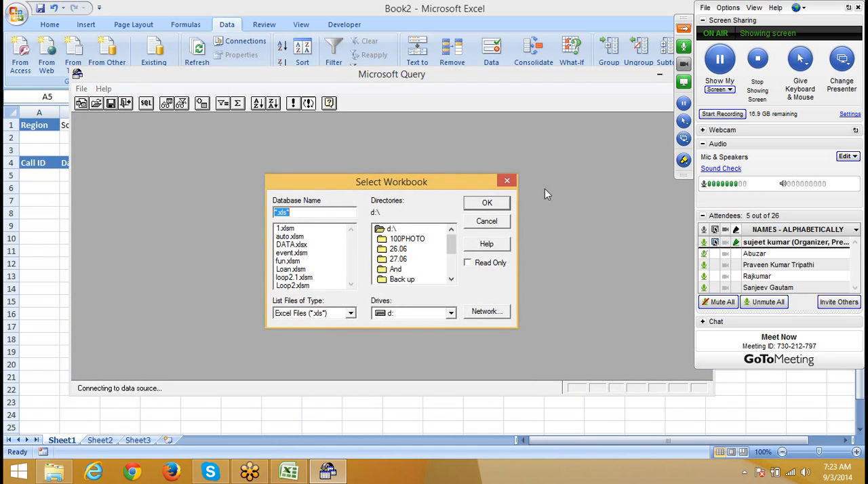
Step: Try to connect the query to the workbook DATA.xlsx in the root of drive d:
left_click_drag(335, 185, 284, 153)
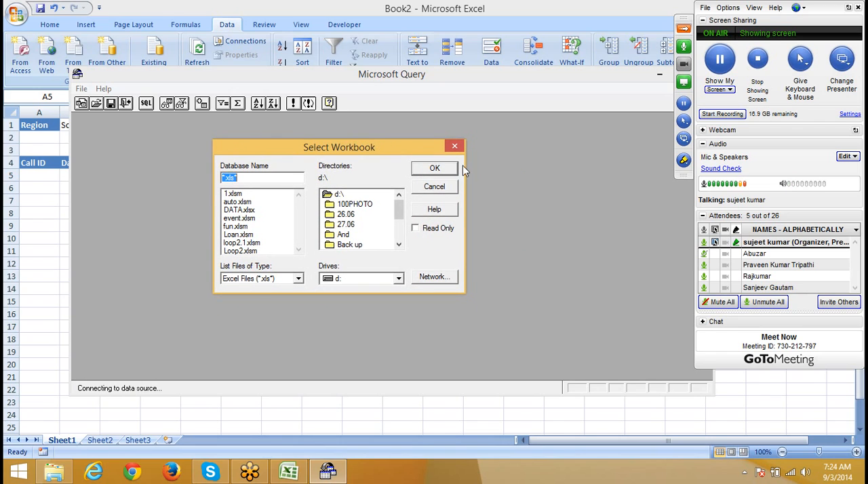
left_click(355, 284)
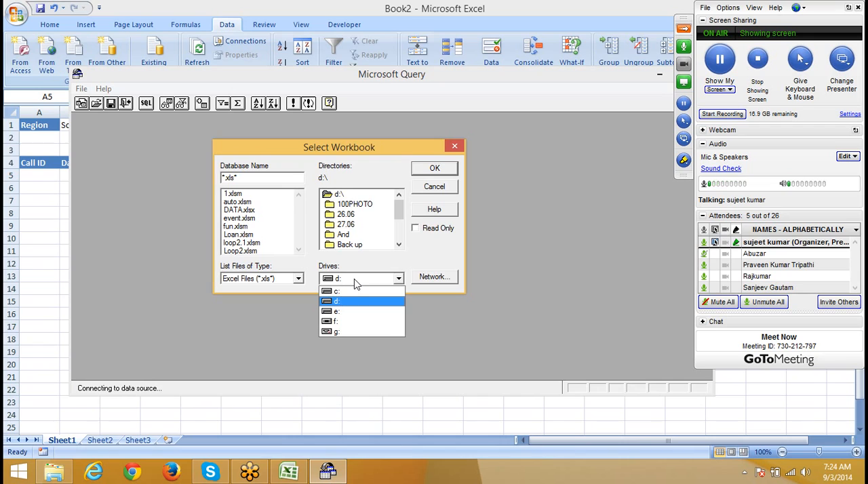
left_click(353, 306)
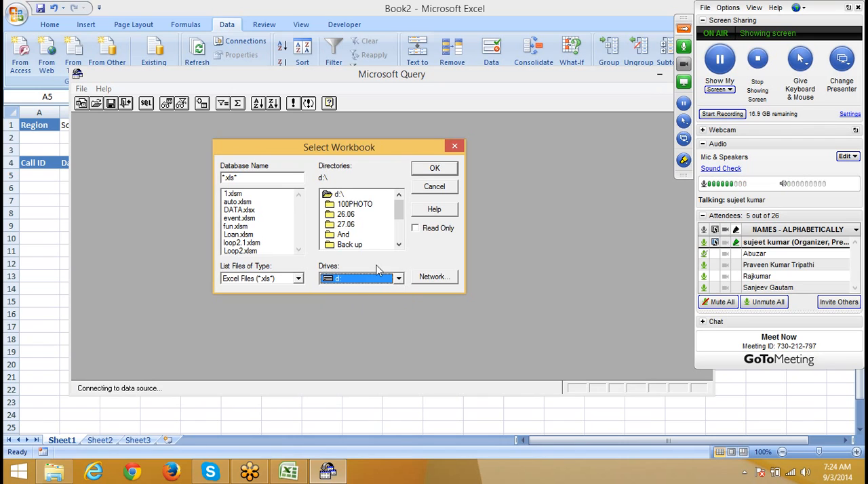
scroll(401, 230, "down", 1)
left_click(400, 229)
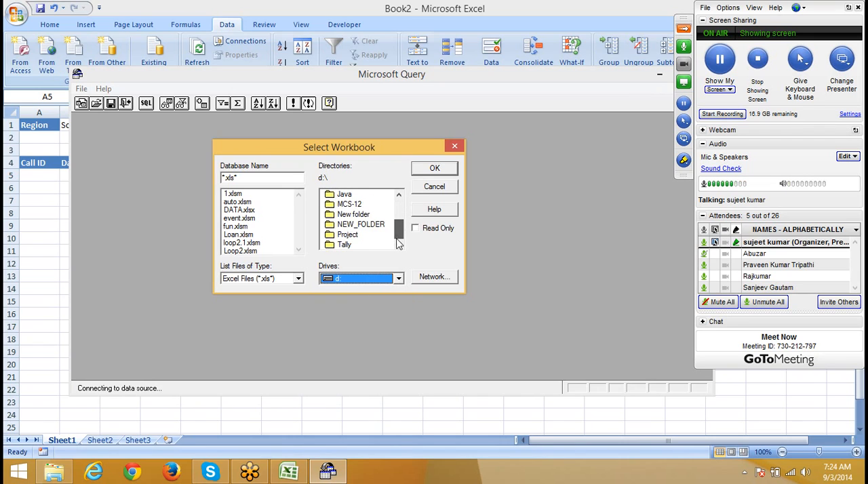
left_click_drag(397, 244, 412, 215)
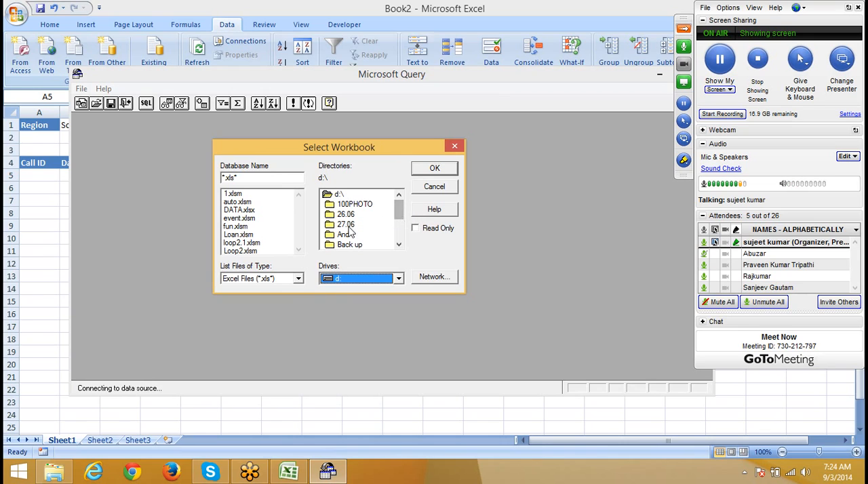
left_click(250, 211)
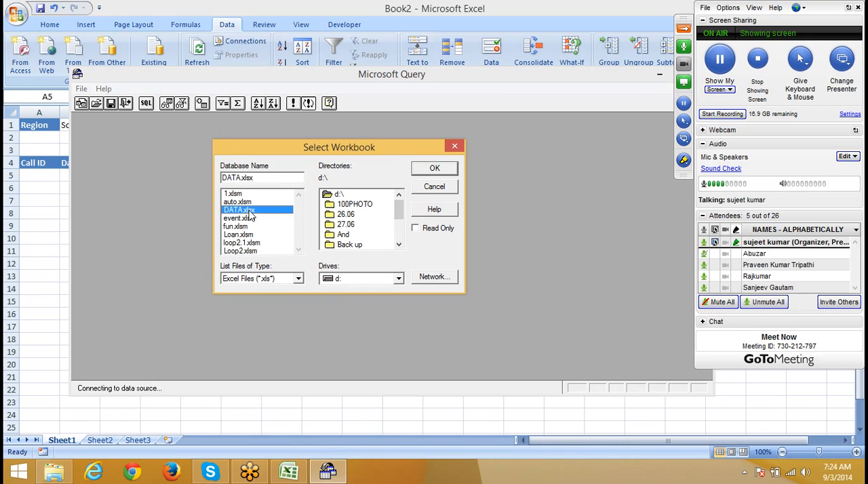
left_click(441, 171)
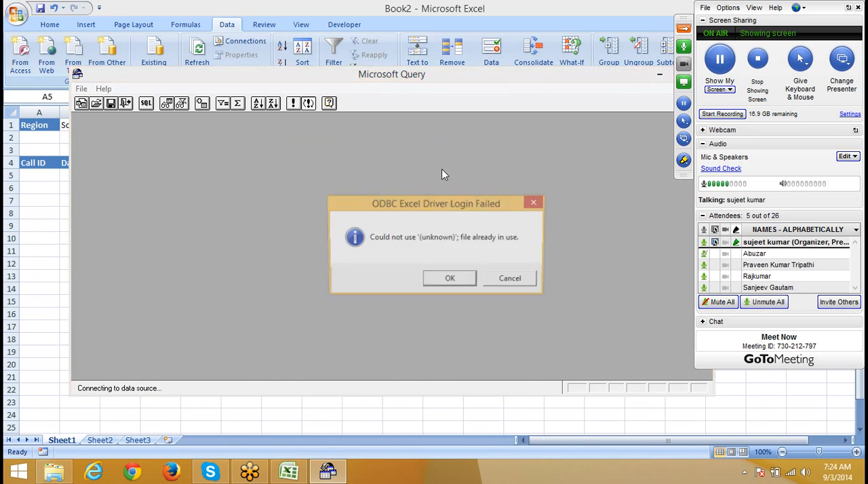
left_click(448, 280)
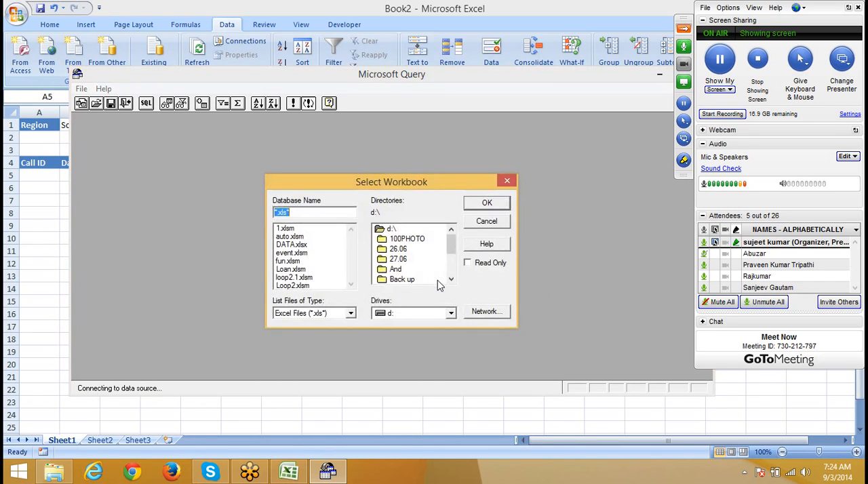
Step: Switch back to Excel and remove the DATA connection that belongs to the imported table on Sheet2
left_click(102, 440)
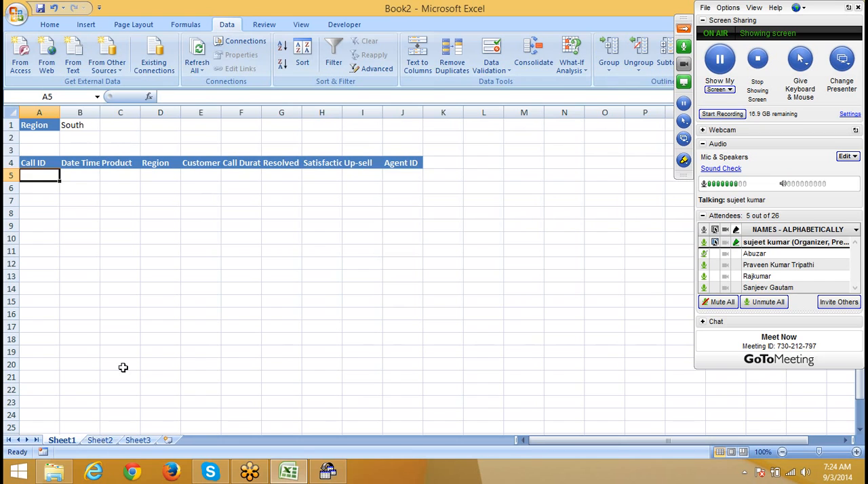
left_click(99, 440)
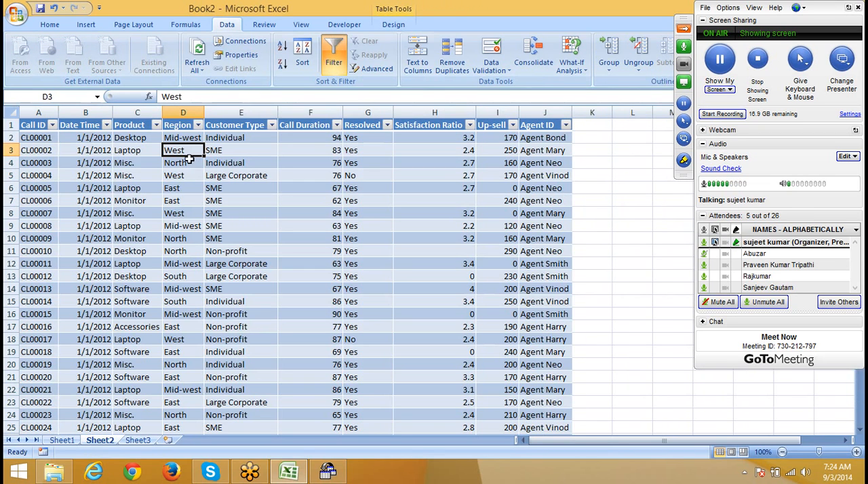
left_click(198, 199)
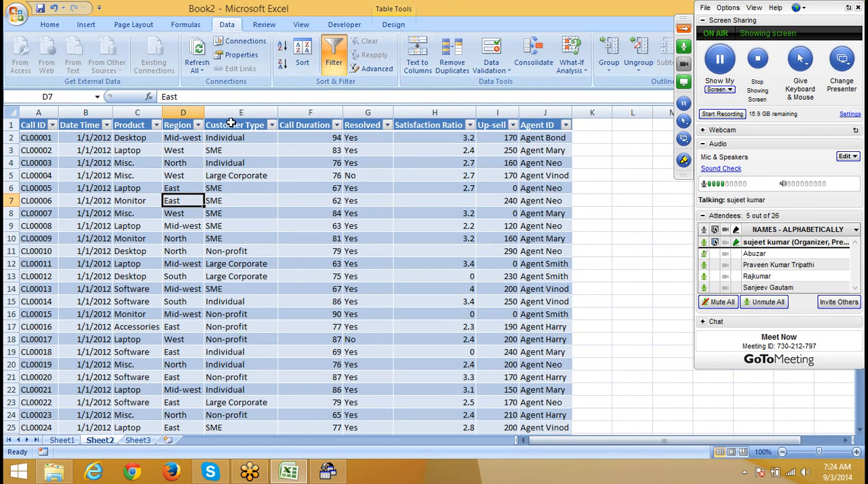
left_click(251, 43)
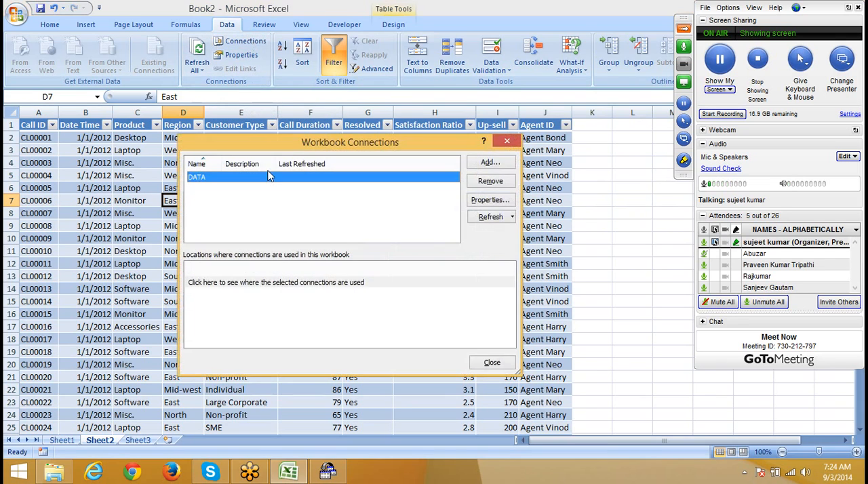
left_click(494, 182)
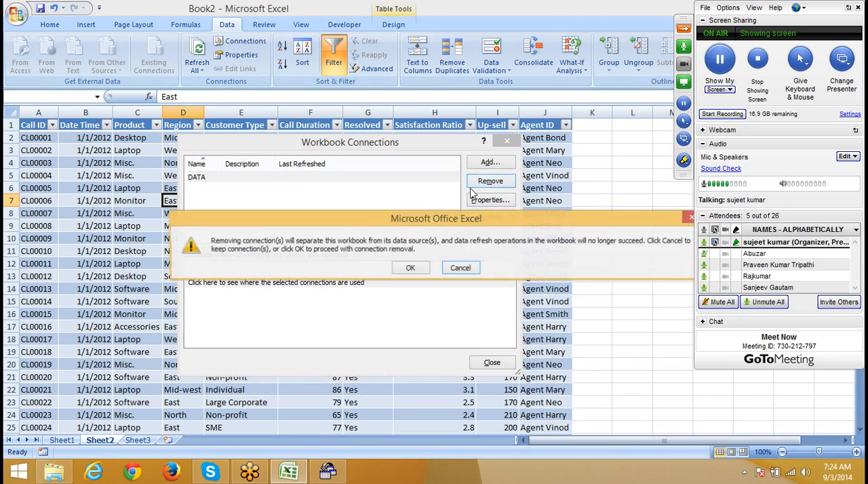
left_click(406, 268)
left_click(507, 141)
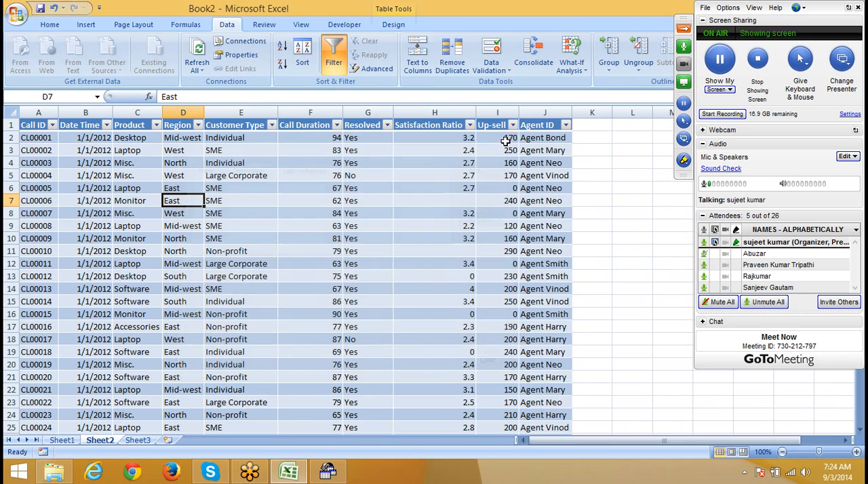
Step: Return to the pending query from Sheet1 and connect it to DATA.xlsx on drive d:
left_click(62, 440)
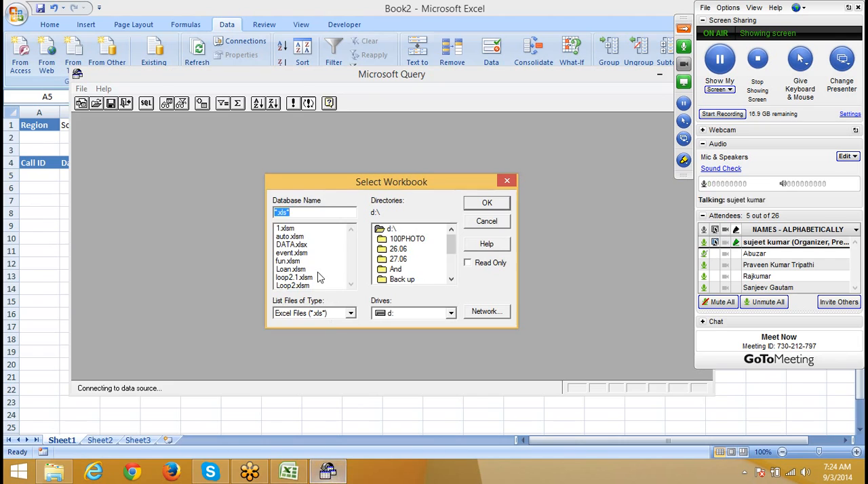
left_click(302, 244)
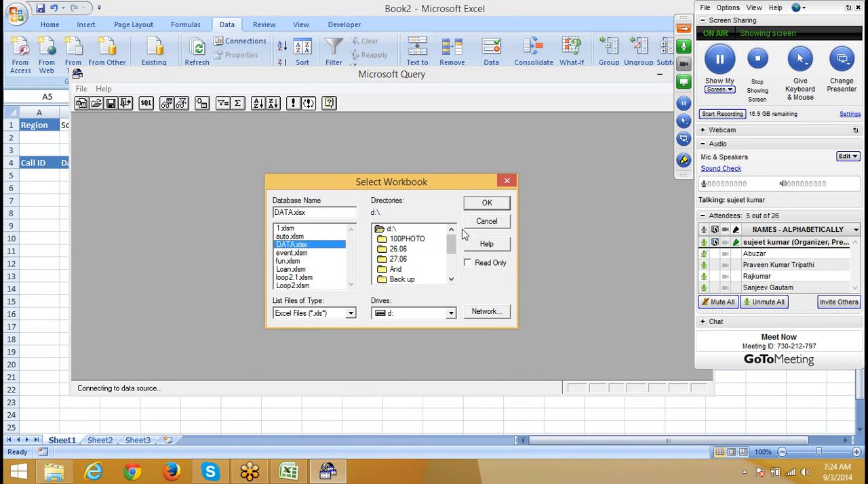
left_click(486, 203)
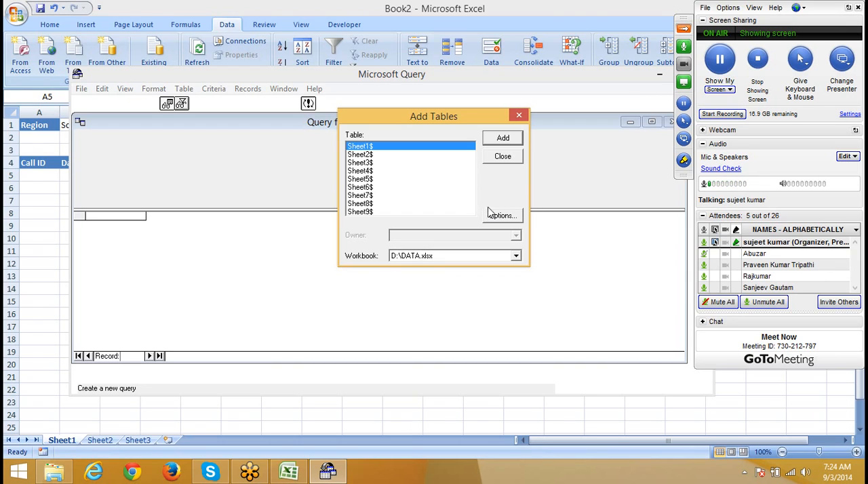
Step: Confirm the table options with System Tables shown and add the Sheet1$ table to the query
left_click(493, 218)
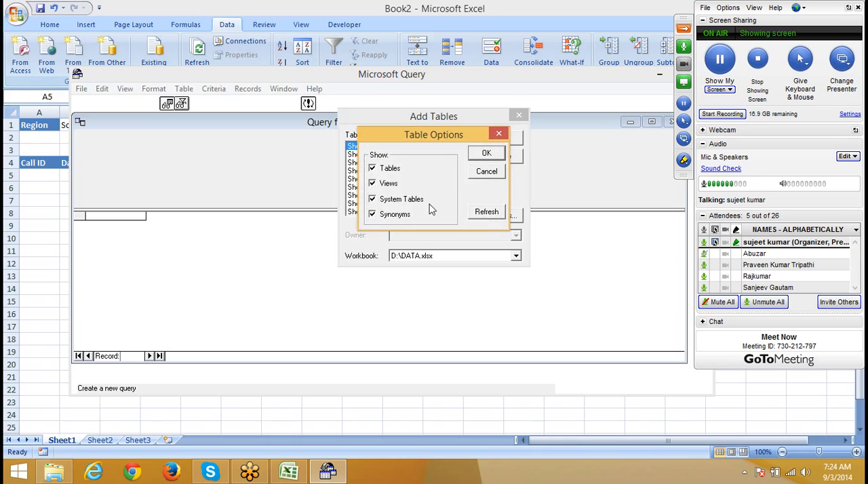
left_click(372, 200)
left_click(480, 156)
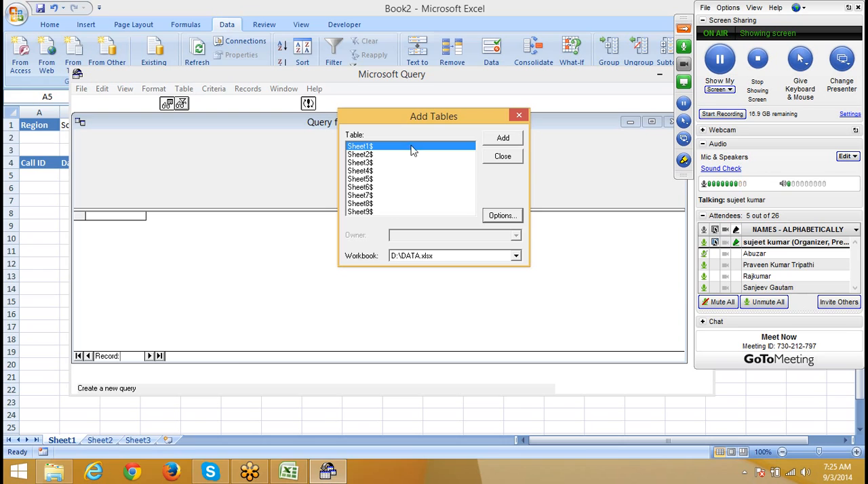
left_click(513, 139)
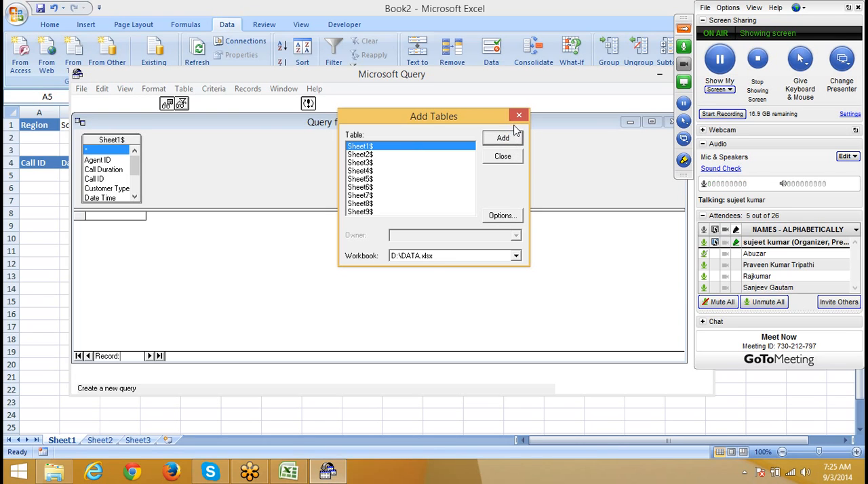
left_click(502, 160)
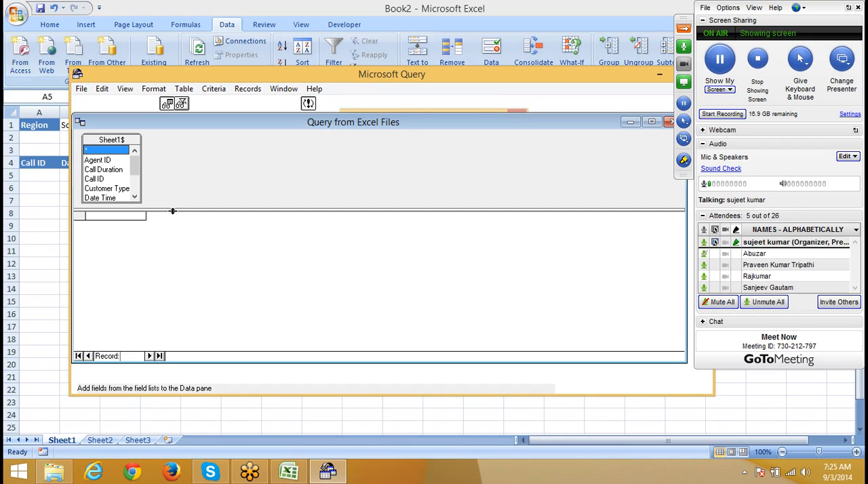
Step: Widen the Sheet1$ field list, add all its fields to the query, and show the criteria pane
left_click_drag(140, 202, 161, 203)
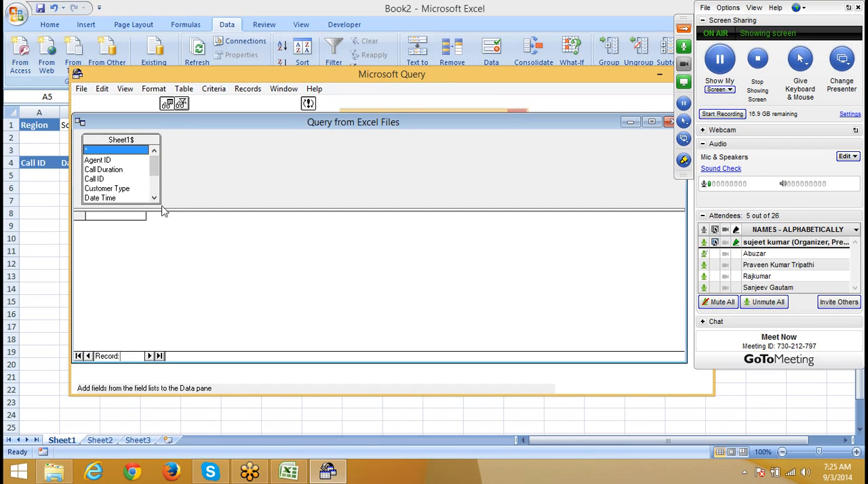
double_click(90, 151)
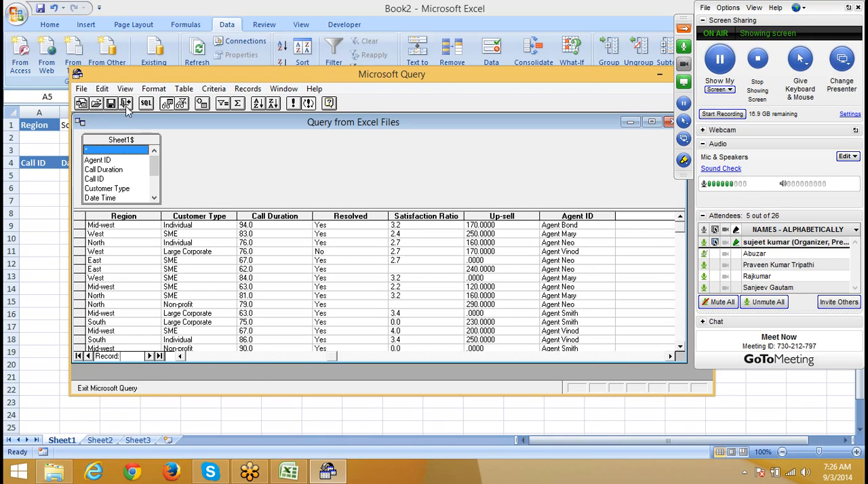
left_click(182, 103)
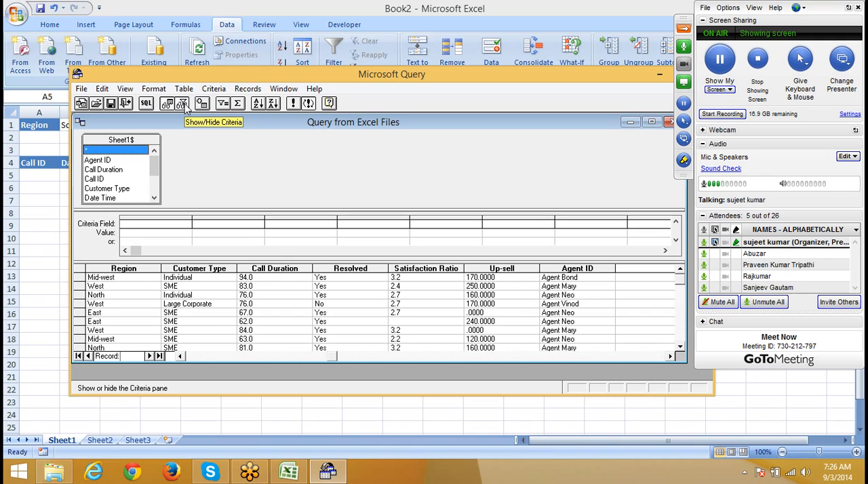
Step: Add a query criterion on the Region field with the value South
left_click(136, 223)
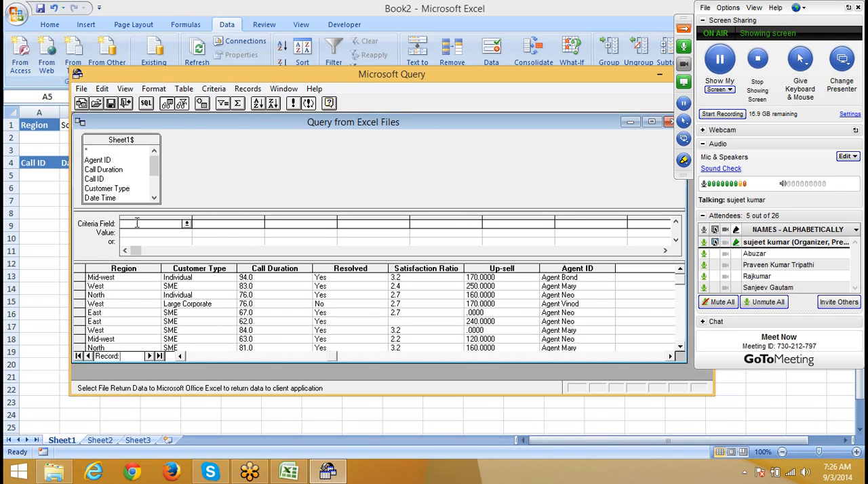
left_click_drag(143, 77, 230, 74)
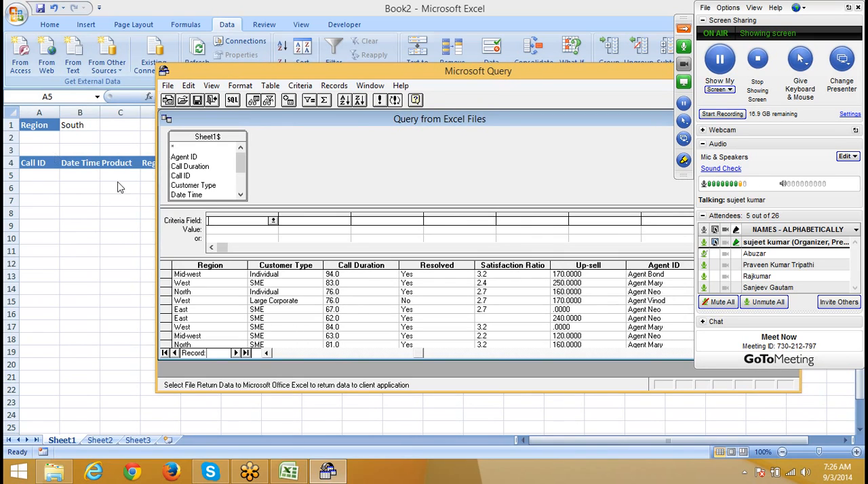
left_click(272, 221)
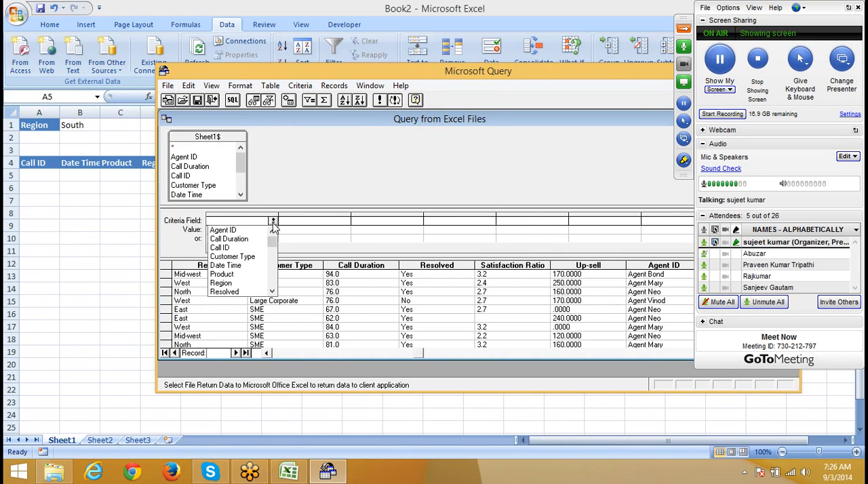
left_click(230, 283)
left_click(232, 231)
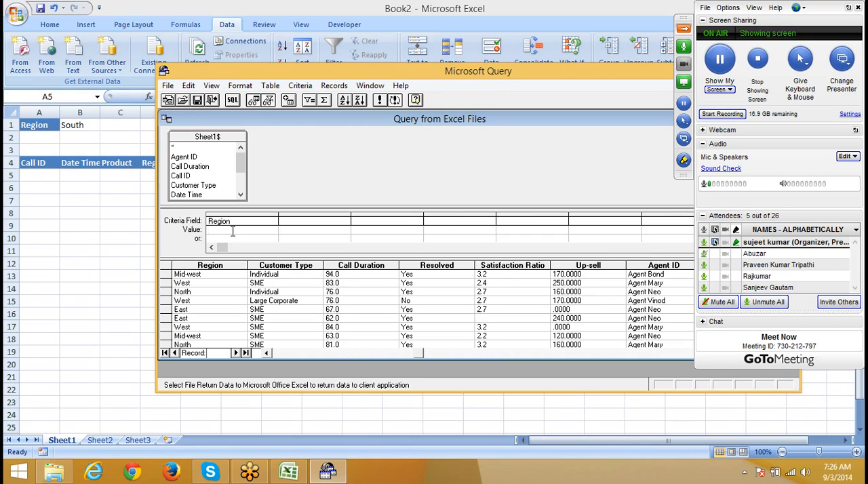
type("South")
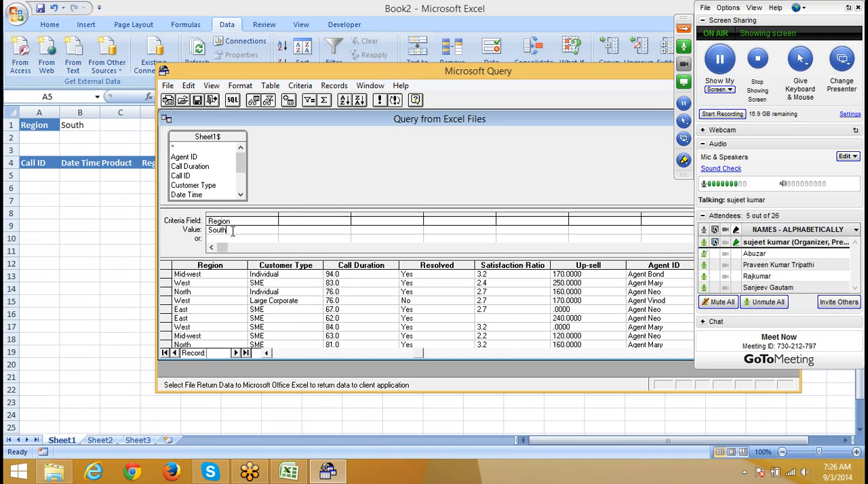
left_click(238, 223)
left_click(229, 233)
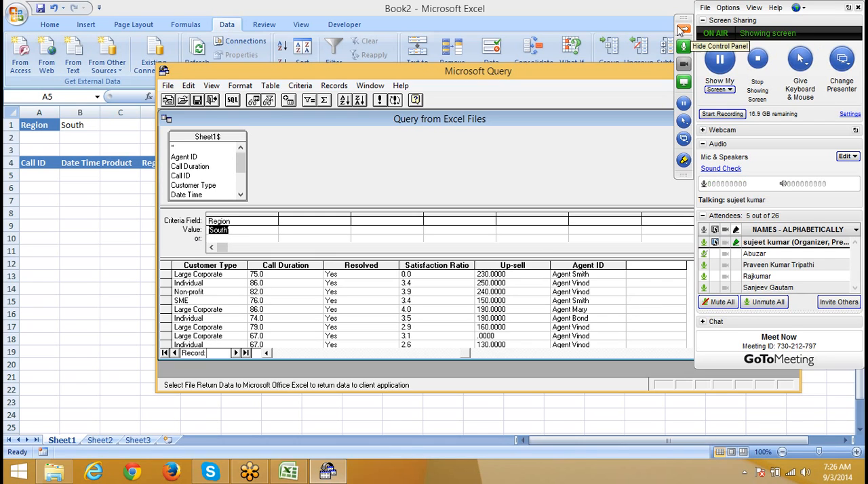
Step: Return the query data to Excel as a table in the existing worksheet at cell A5
left_click(683, 30)
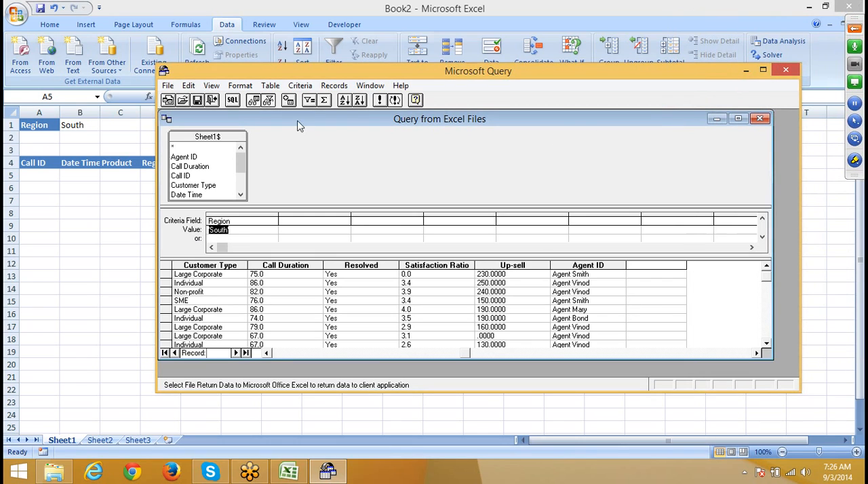
left_click(167, 87)
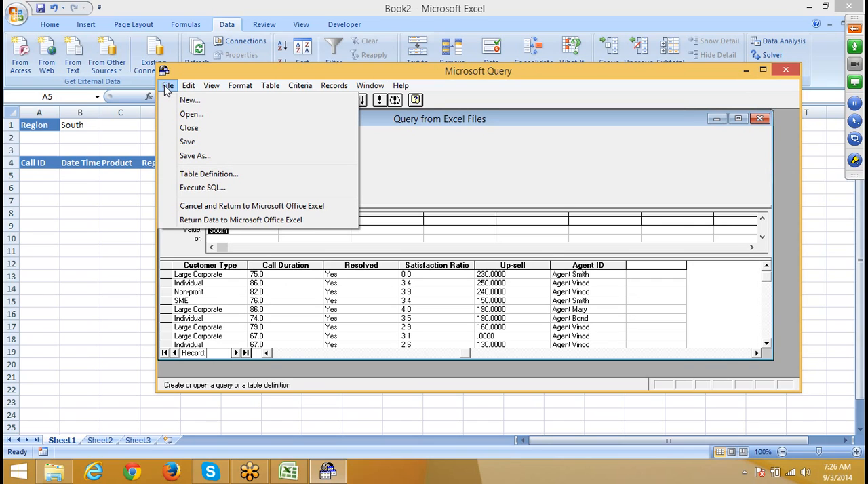
left_click(201, 221)
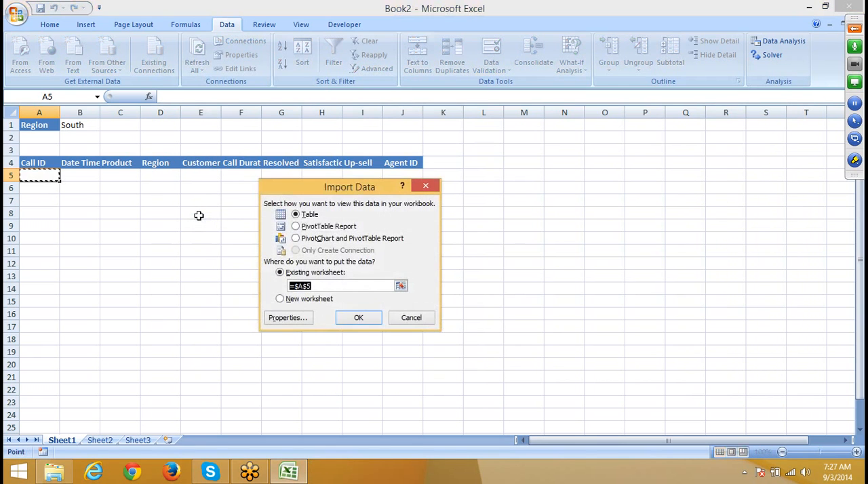
left_click(360, 318)
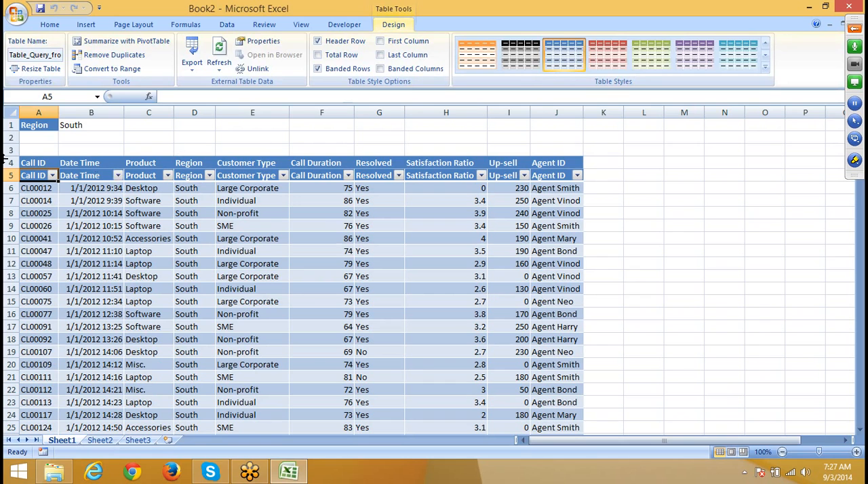
Step: Delete row 4 holding the duplicate manual headers above the imported table
left_click(12, 166)
right_click(12, 166)
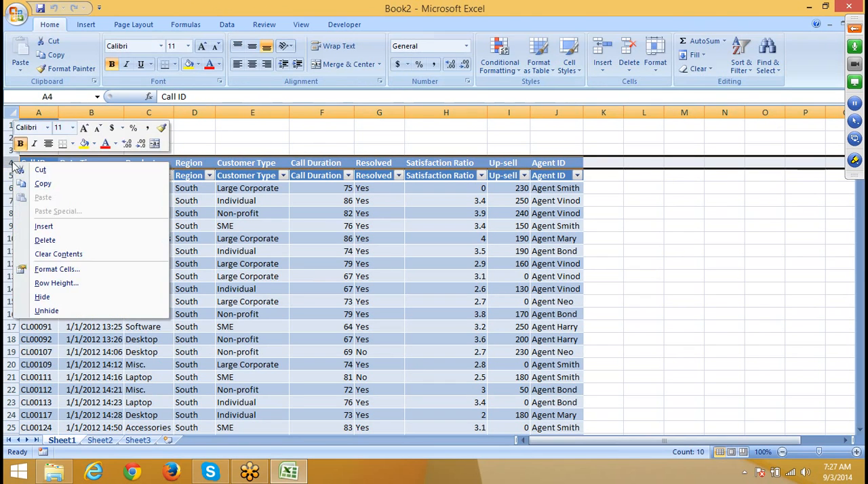
left_click(46, 240)
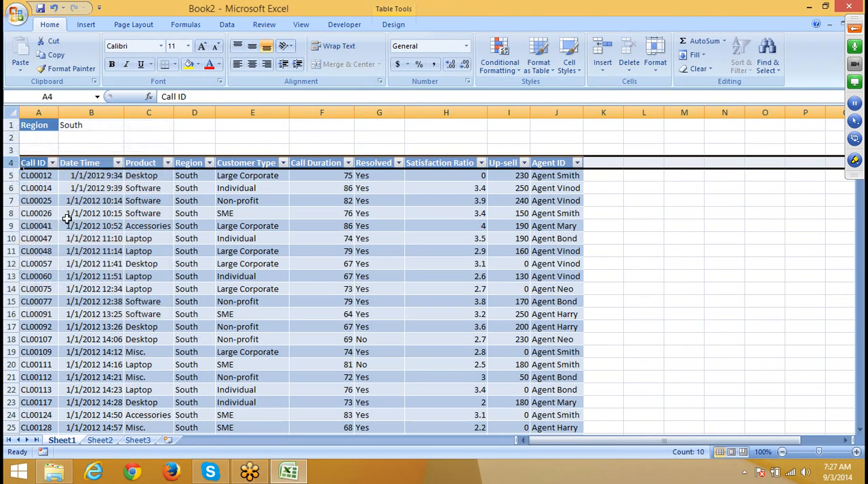
Step: Change the Region criterion in cell B1 to East
left_click(82, 126)
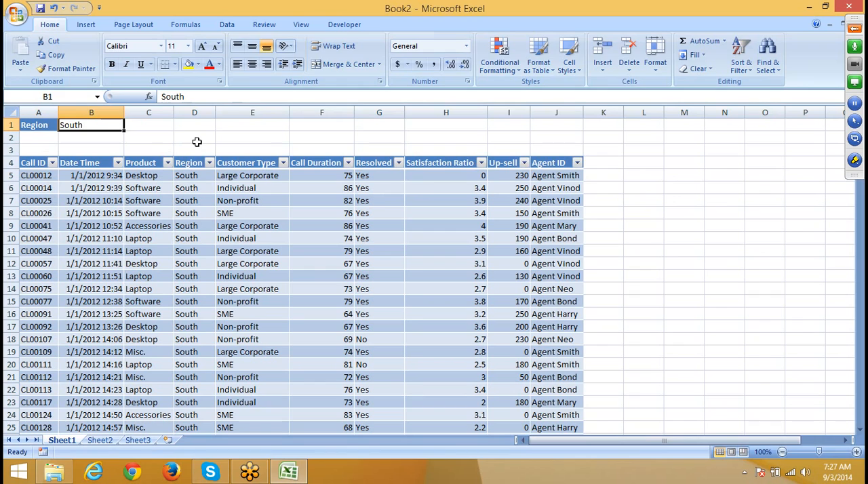
type("East")
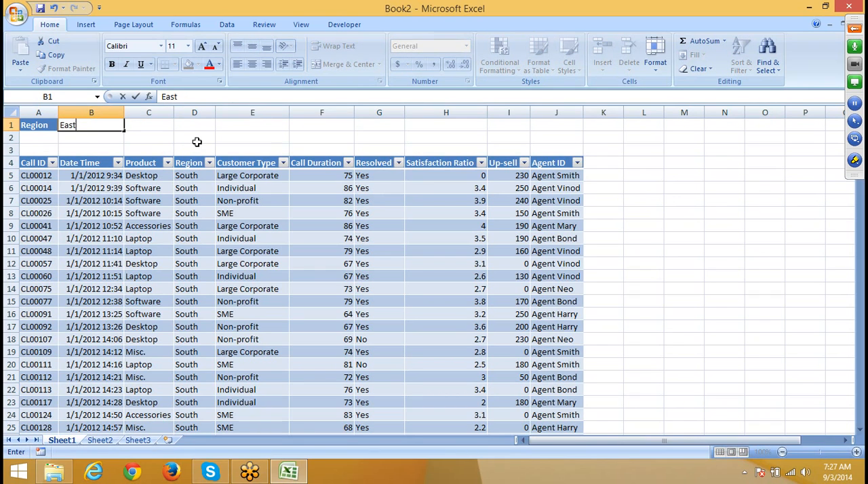
key("Return")
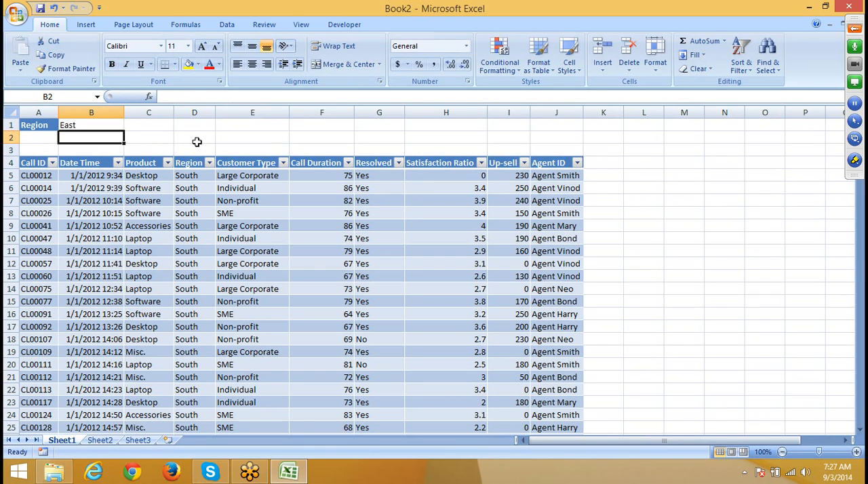
Step: Replace the fixed South value in the WHERE clause of the Query from Excel Files connection's command text with a parameter
left_click(156, 189)
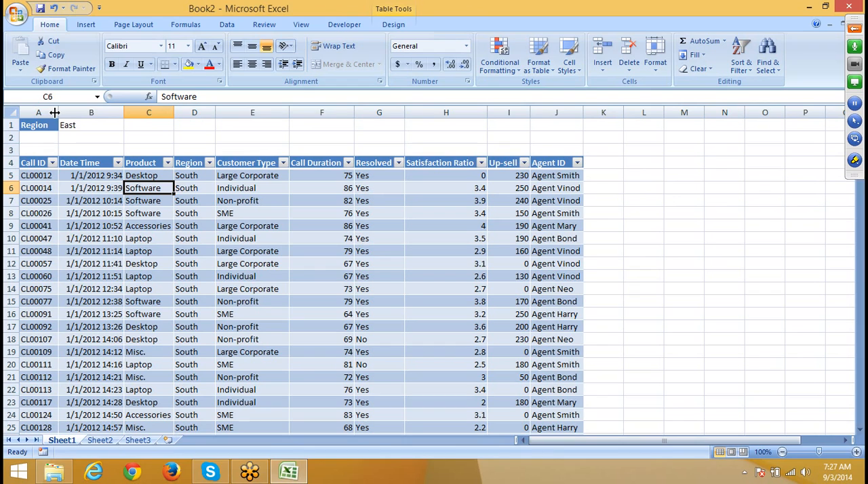
left_click(227, 25)
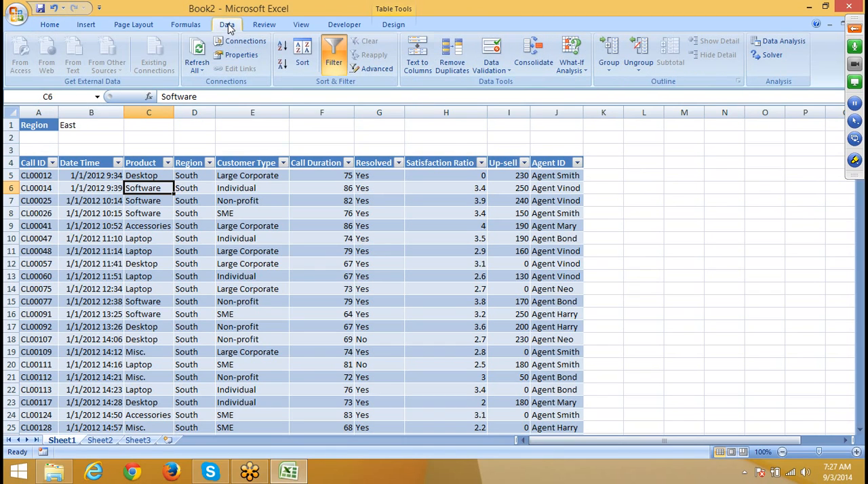
left_click(241, 42)
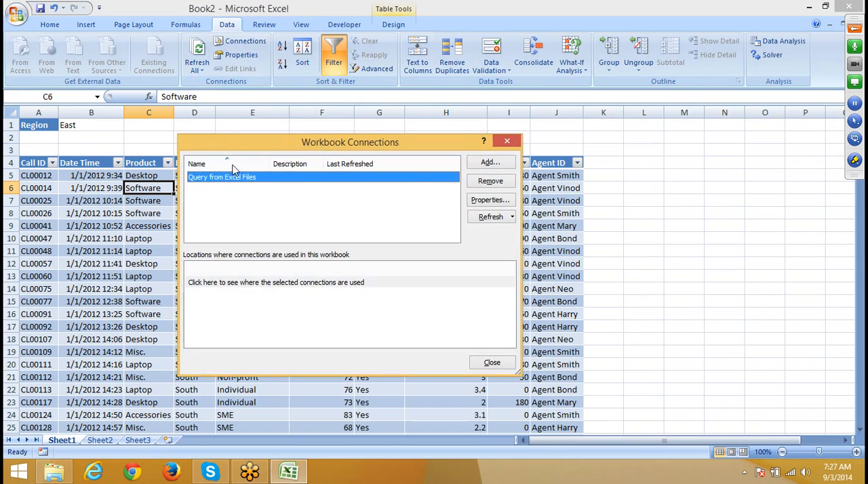
left_click(499, 202)
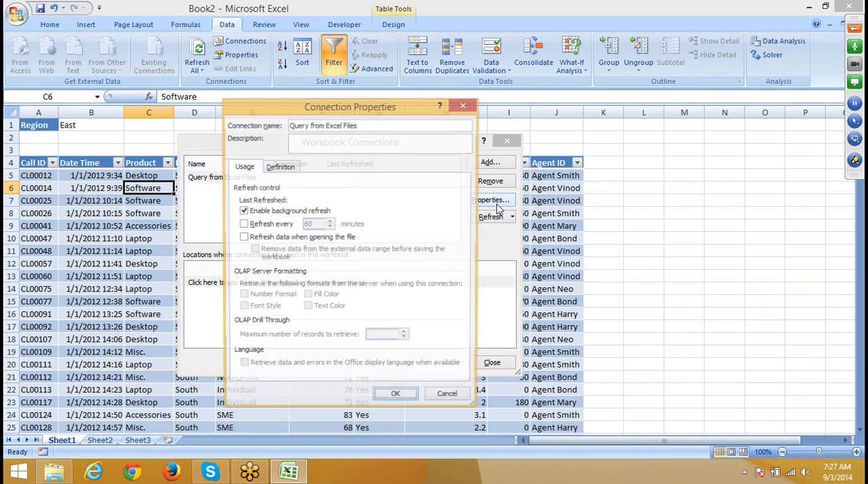
left_click(288, 167)
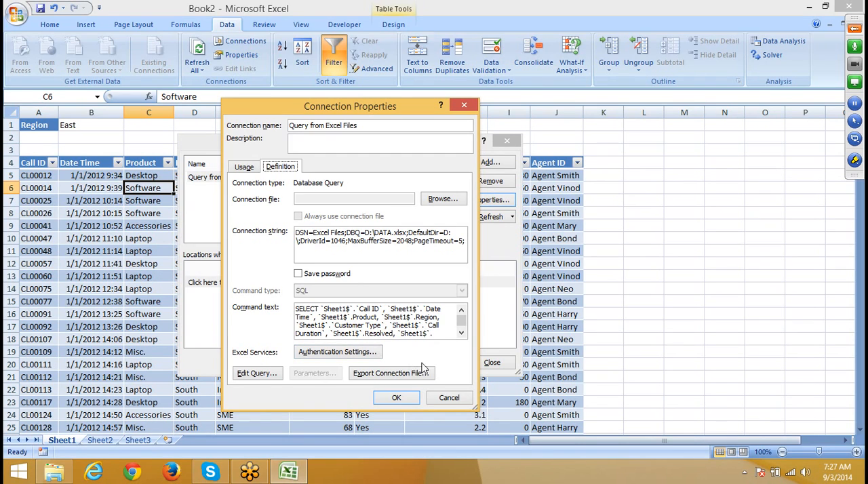
left_click(461, 333)
left_click(461, 333)
left_click(461, 334)
left_click(461, 333)
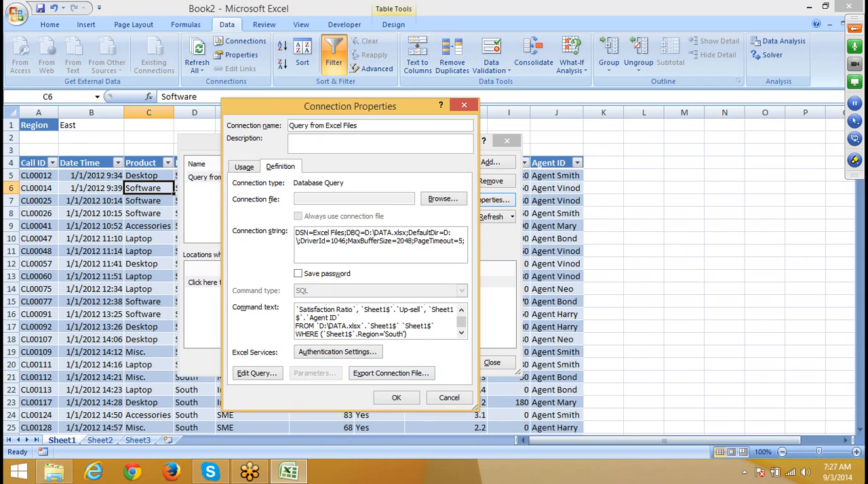
key("BackSpace")
type(")")
left_click(395, 398)
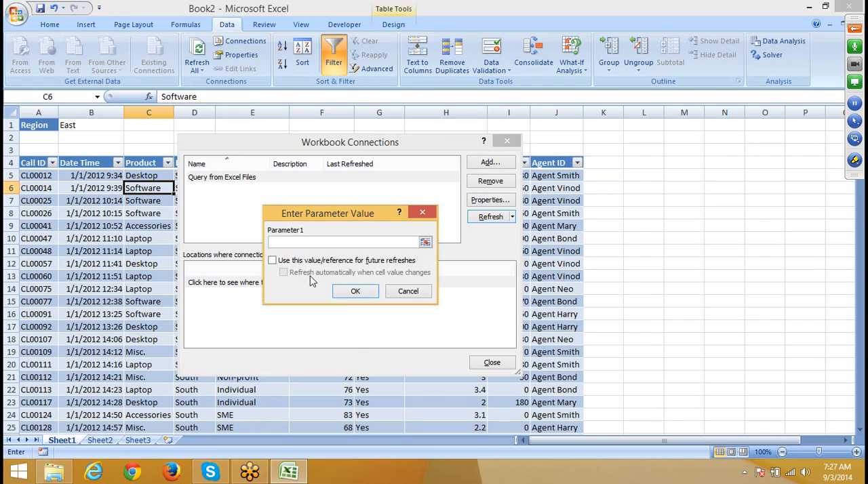
Step: Bind Parameter1 to =Sheet1!$B$1, use the reference for future refreshes, and refresh automatically when the cell value changes
left_click(272, 261)
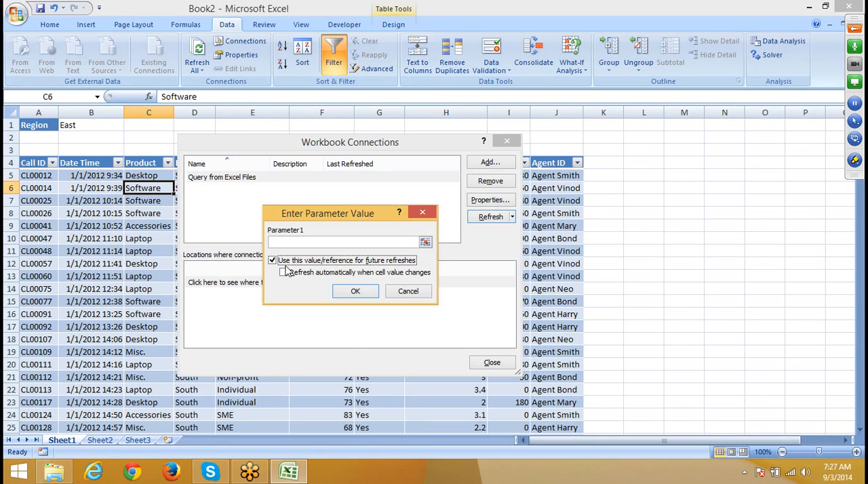
left_click(283, 272)
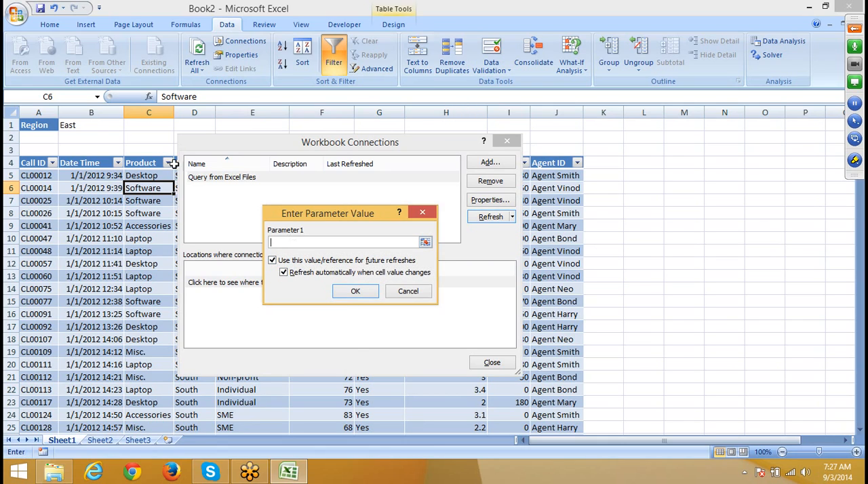
left_click(99, 127)
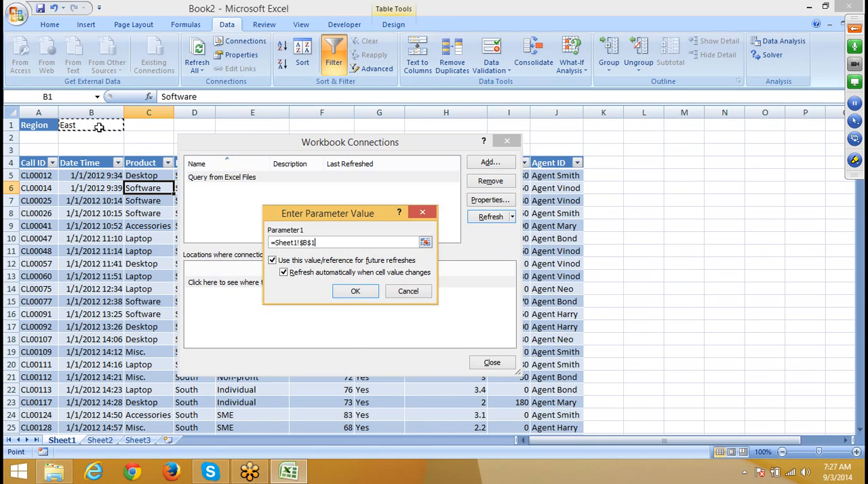
left_click(346, 292)
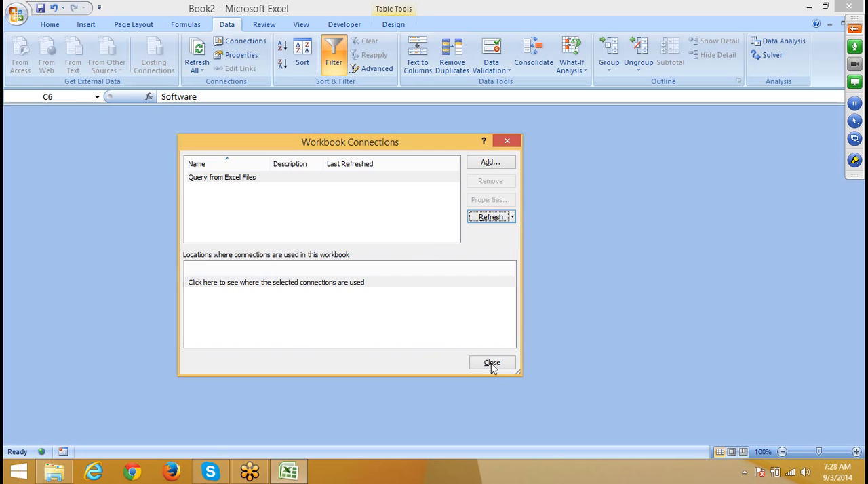
left_click(492, 363)
Step: Set the Region criterion in cell B1 to West and check the Region column of the imported table
left_click(744, 472)
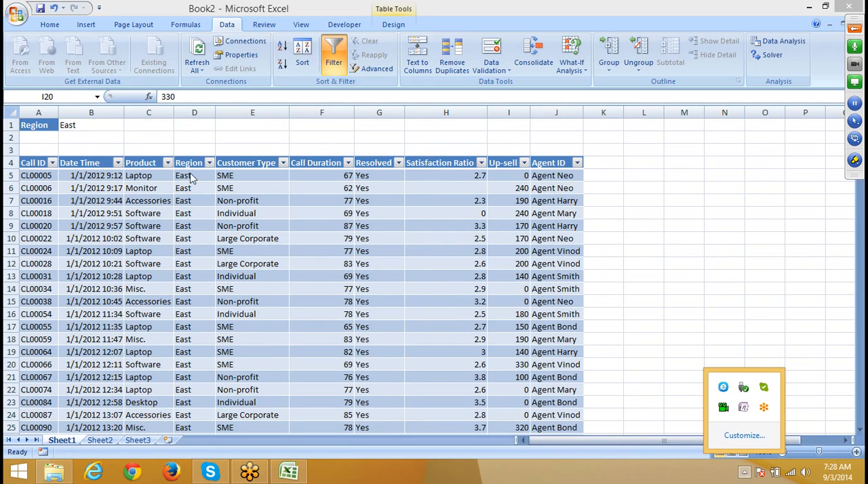
left_click(88, 127)
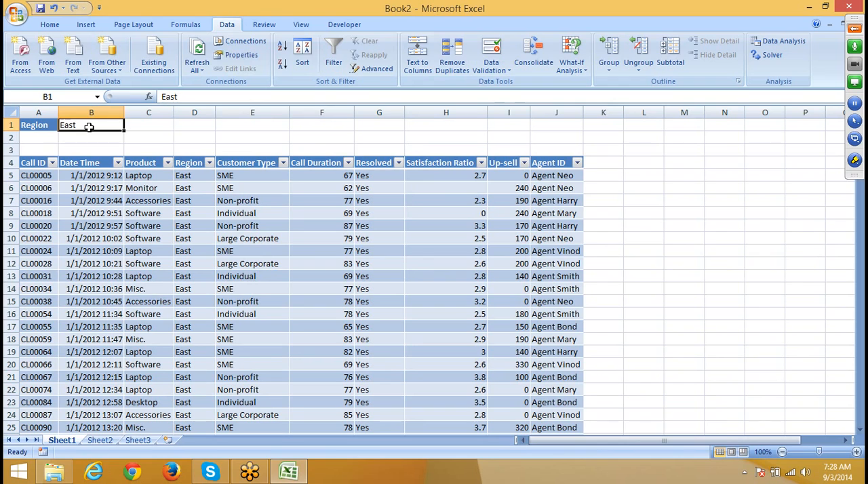
type("Wes")
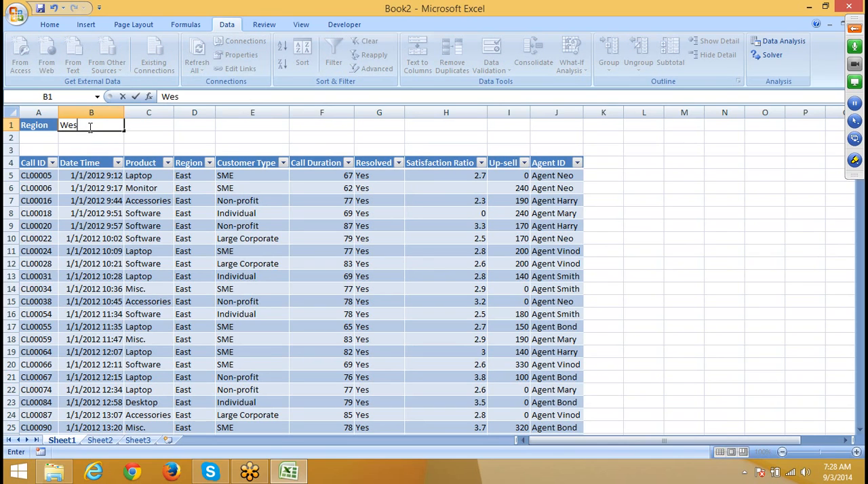
type("t")
key("Return")
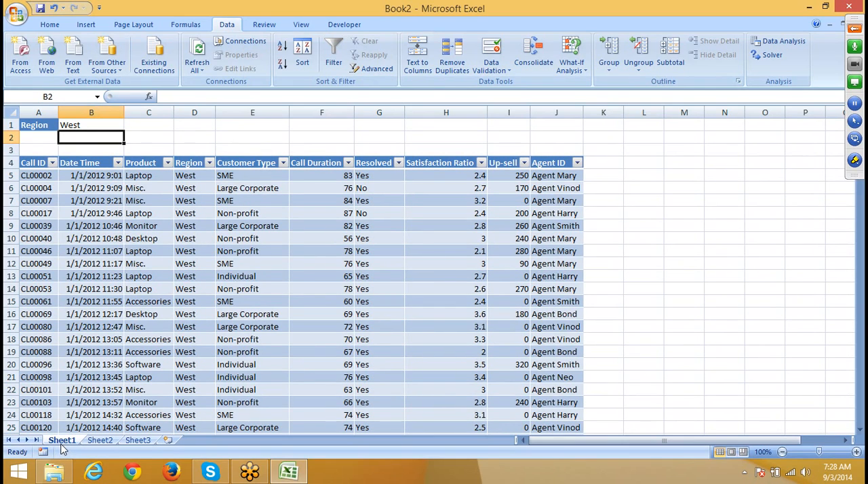
left_click(179, 278)
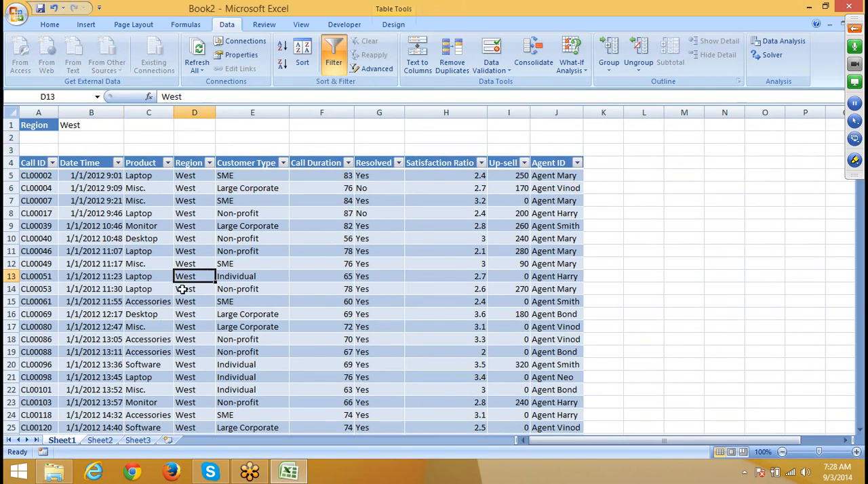
left_click(182, 325)
left_click(186, 352)
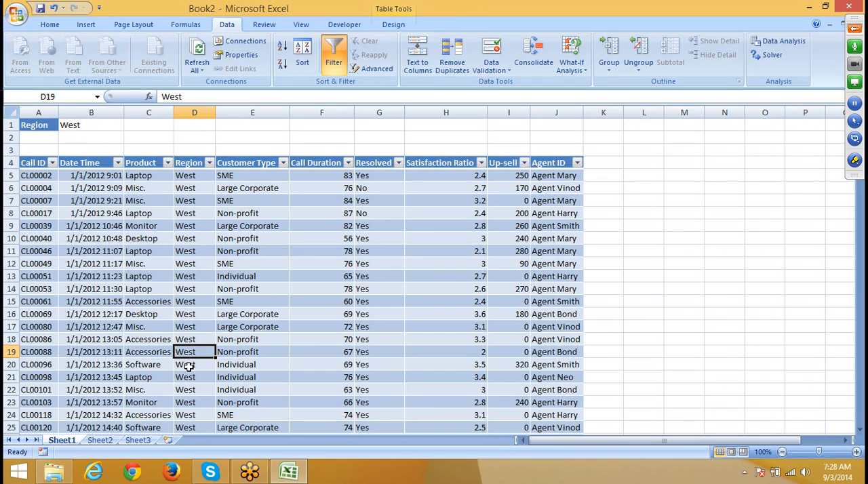
Step: Delete Sheet1 from Book2 and close the workbook without saving the changes
right_click(76, 443)
left_click(125, 320)
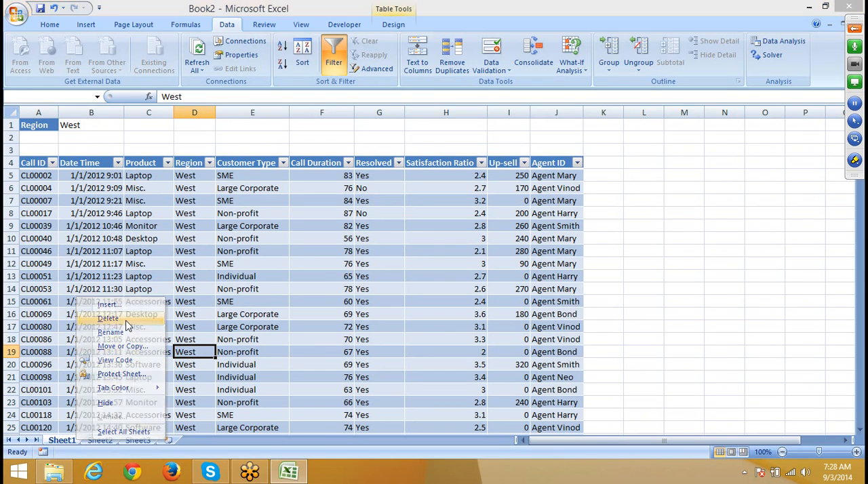
left_click(407, 268)
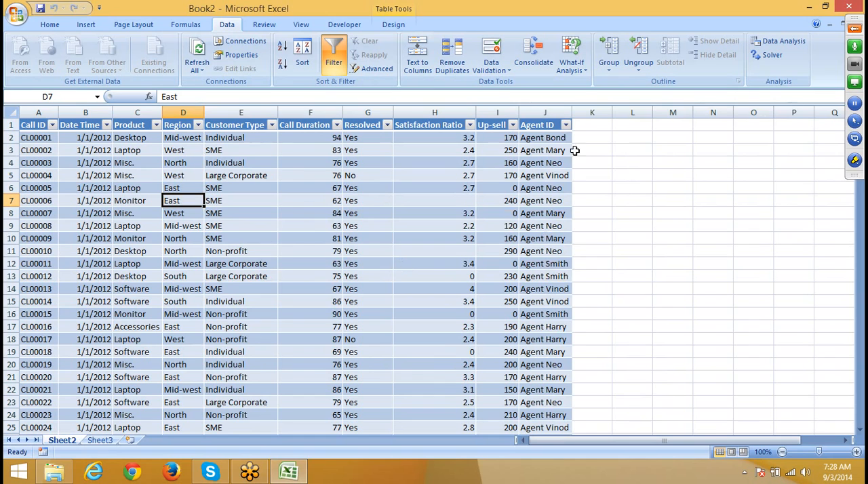
left_click(850, 6)
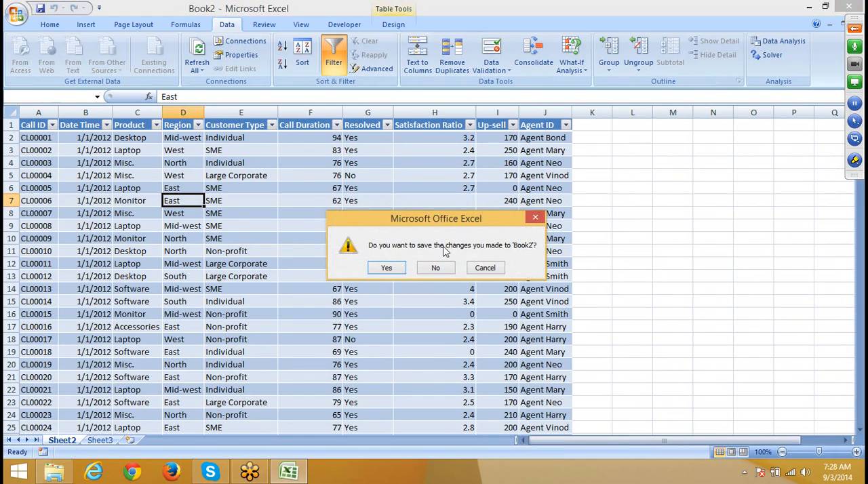
left_click(431, 268)
Step: Search the computer for 2013 and launch Excel 2013
key("super")
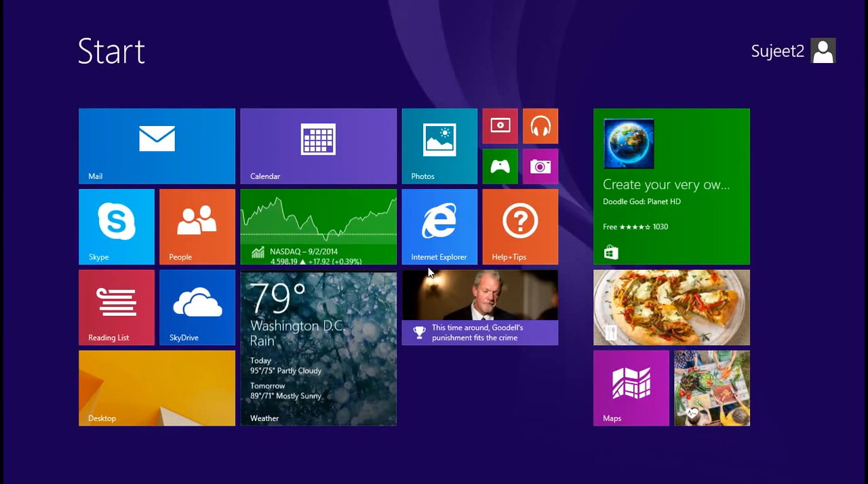
type("2007")
type("01")
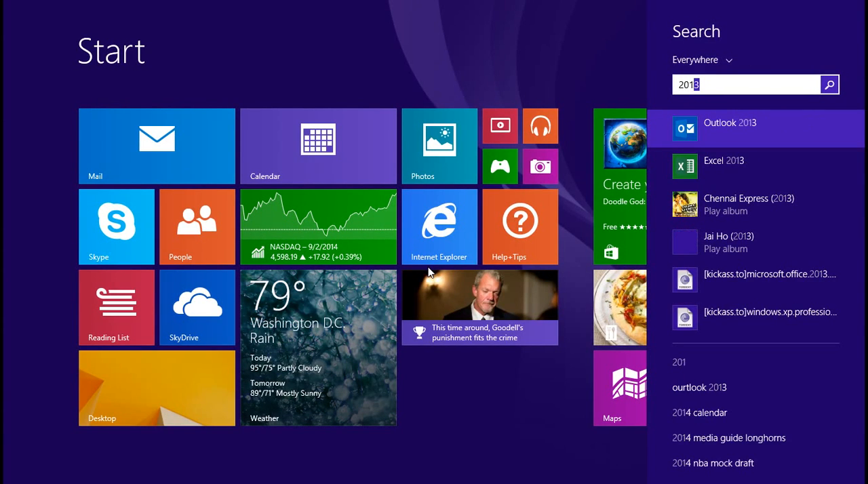
left_click(755, 169)
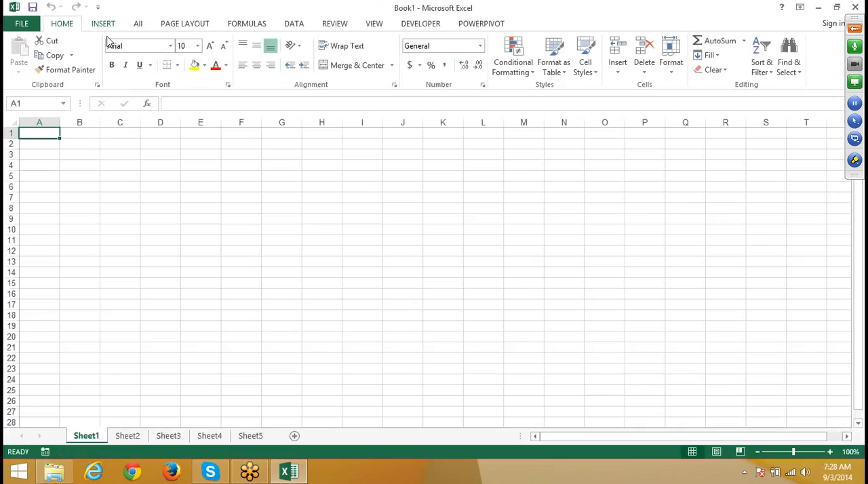
Step: Start a Microsoft Query import at cell B2 of Sheet1 with Excel Files as the data source
left_click(155, 196)
left_click(98, 145)
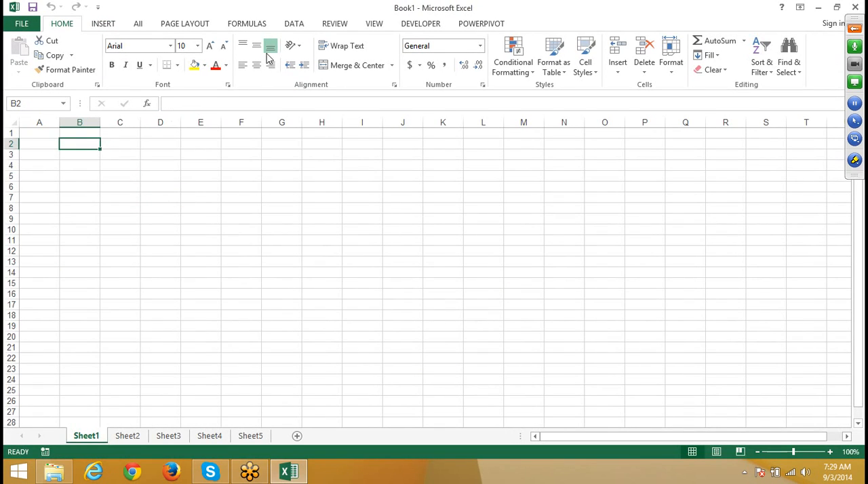
left_click(292, 24)
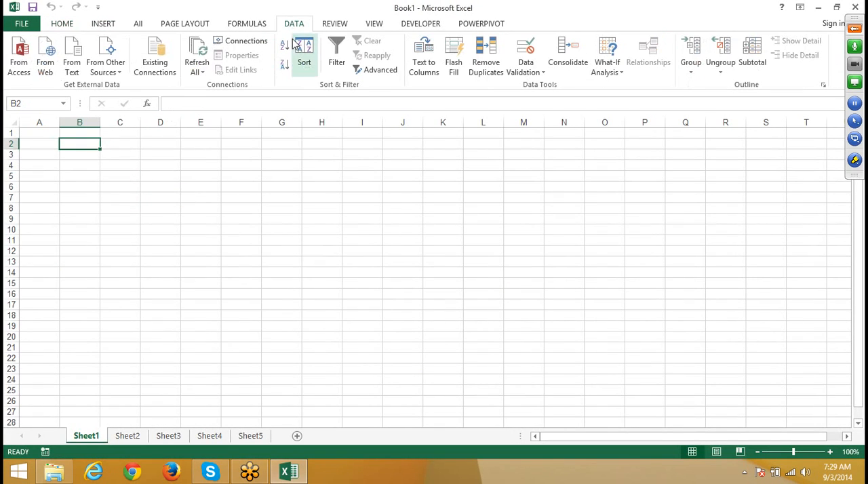
left_click(114, 74)
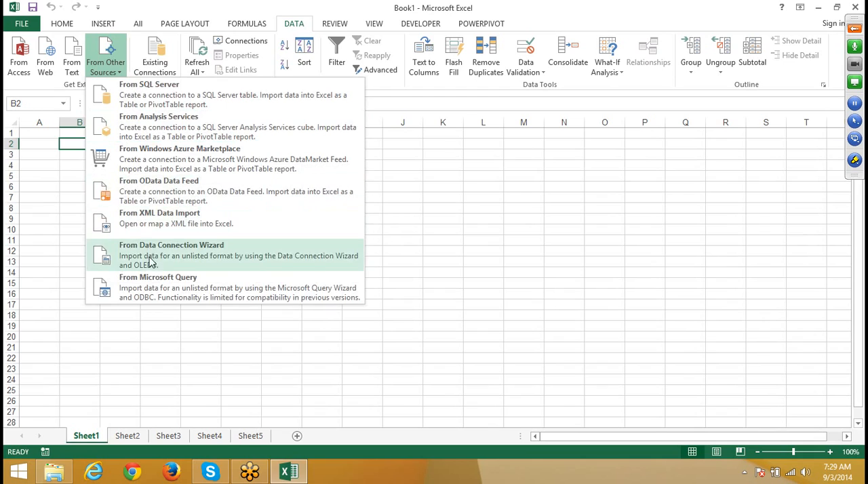
left_click(161, 288)
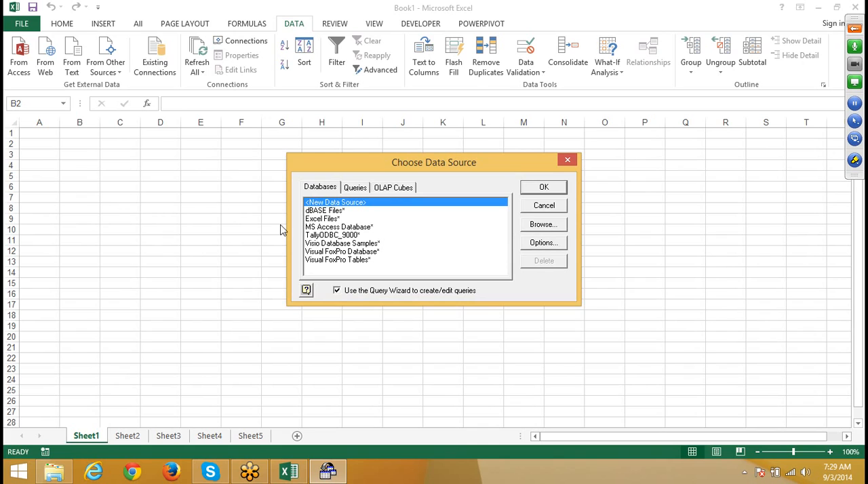
left_click(316, 221)
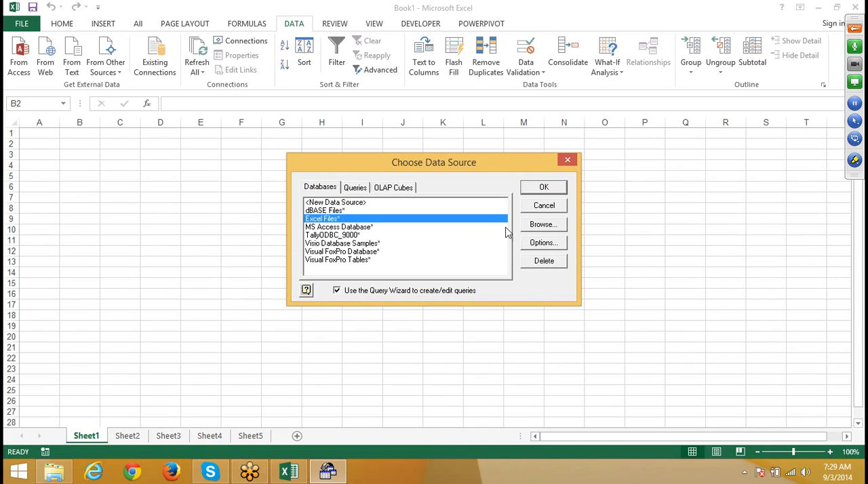
left_click(530, 196)
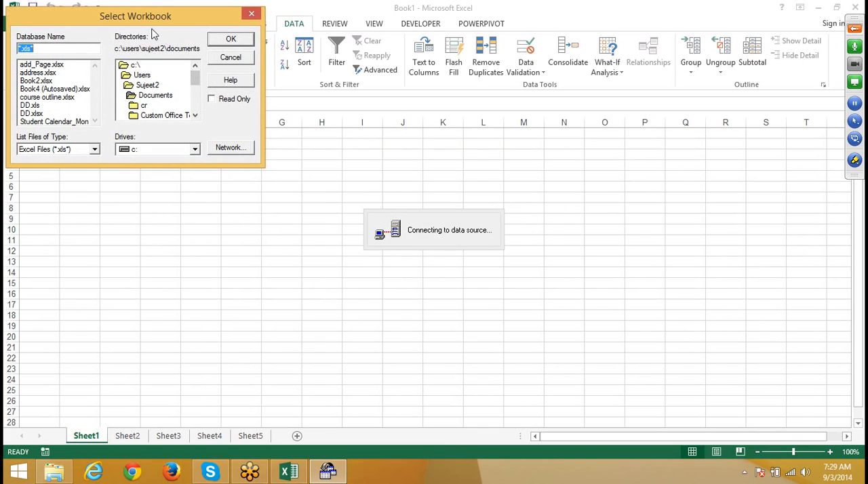
Step: Select DATA.xlsx on drive d: as the source workbook for the query
left_click_drag(151, 19, 401, 100)
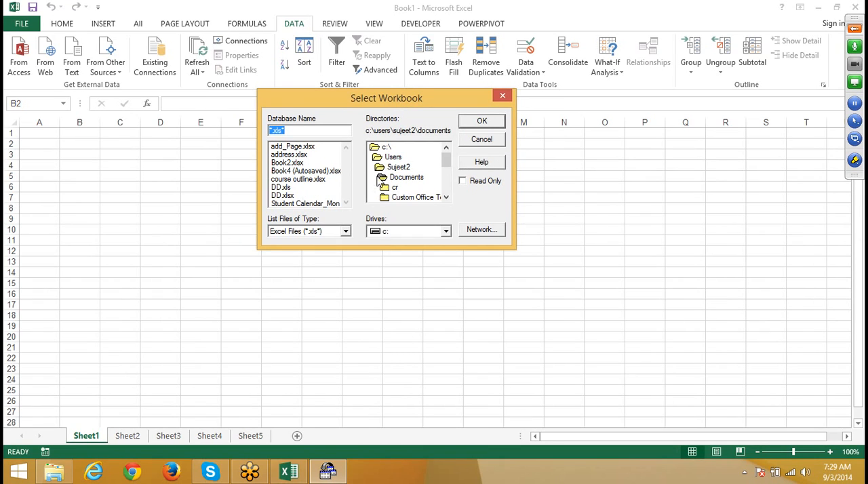
left_click(396, 230)
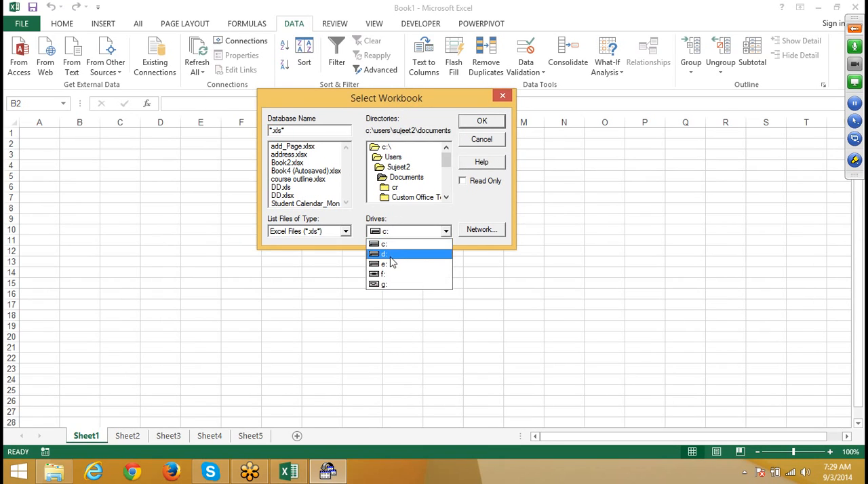
left_click(385, 253)
left_click(295, 164)
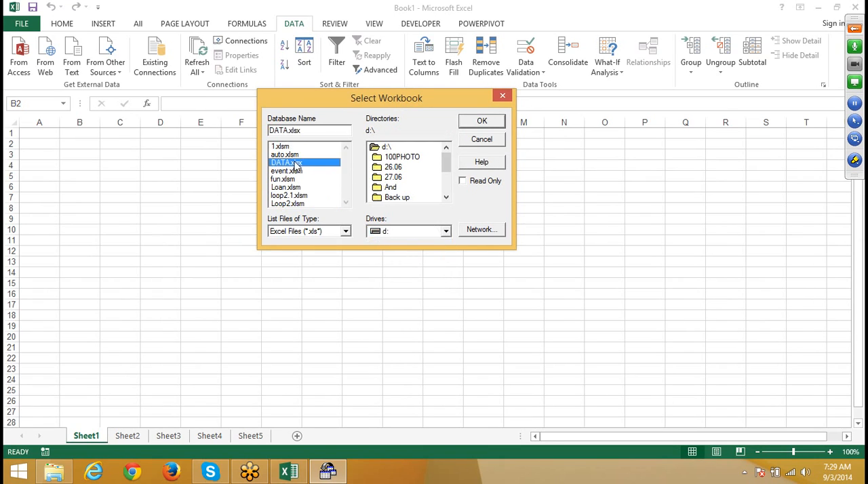
left_click(468, 126)
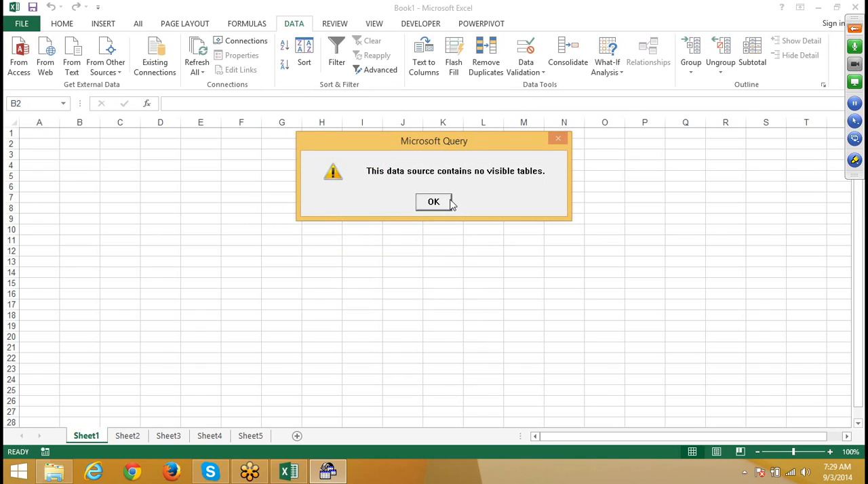
left_click(444, 203)
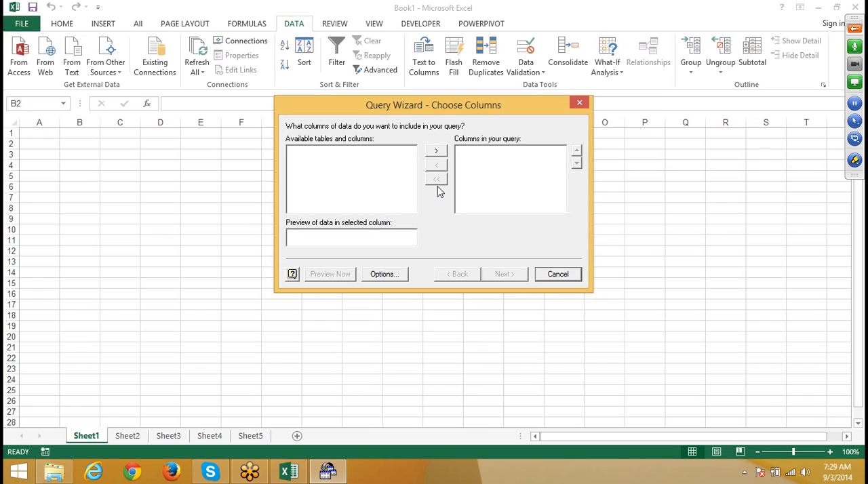
Step: Include System Tables in the Query Wizard's table list and add all Sheet1$ columns to the query
left_click(384, 274)
left_click(368, 184)
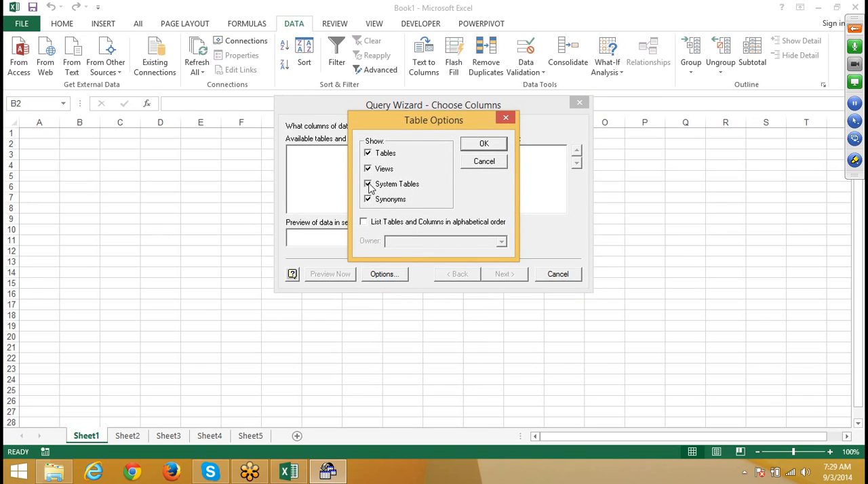
left_click_drag(418, 125, 650, 135)
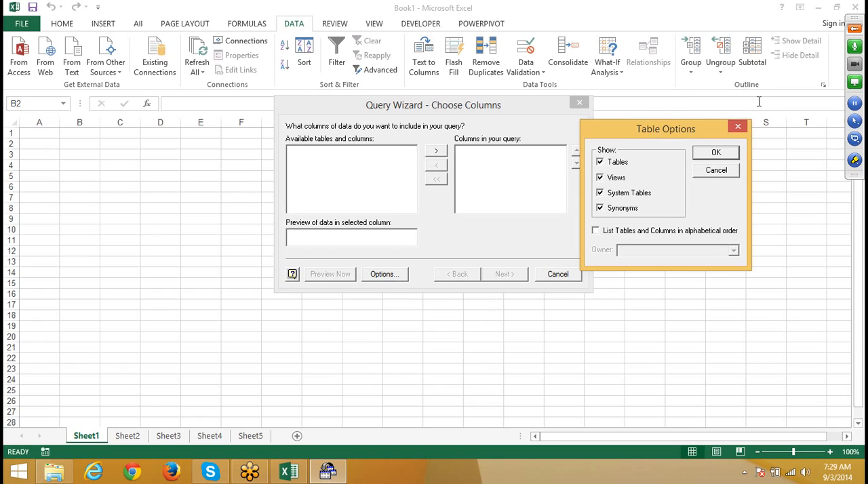
left_click(709, 157)
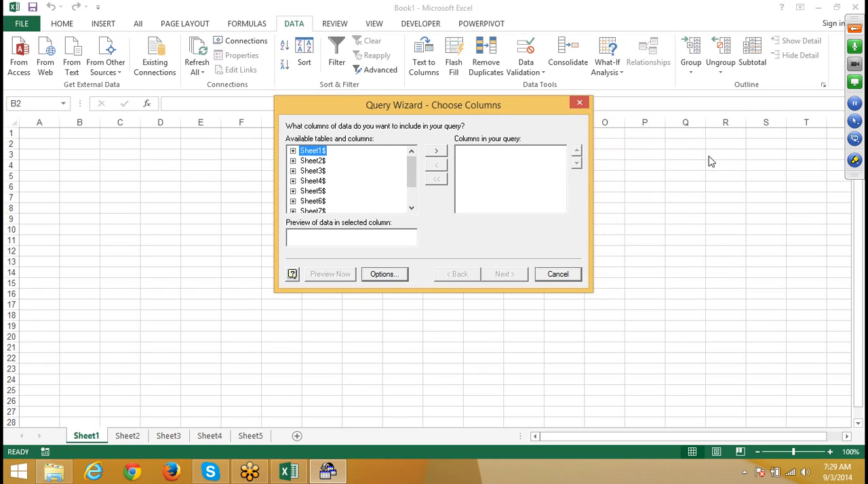
left_click(436, 151)
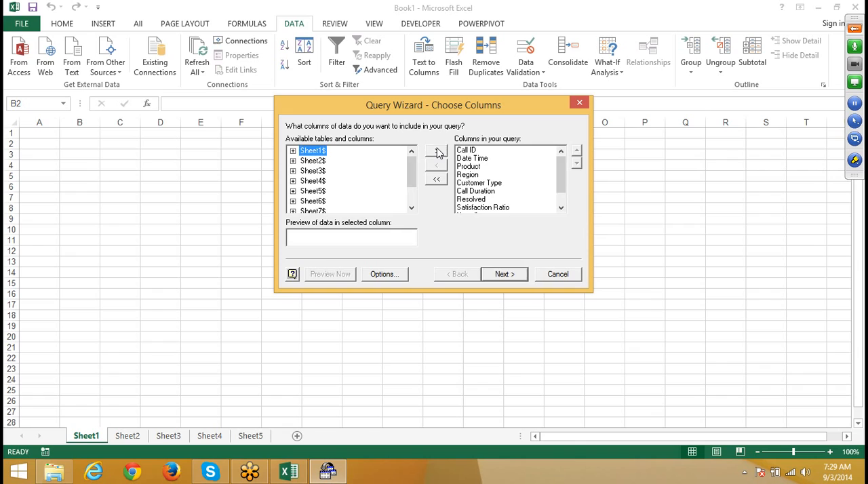
left_click(507, 275)
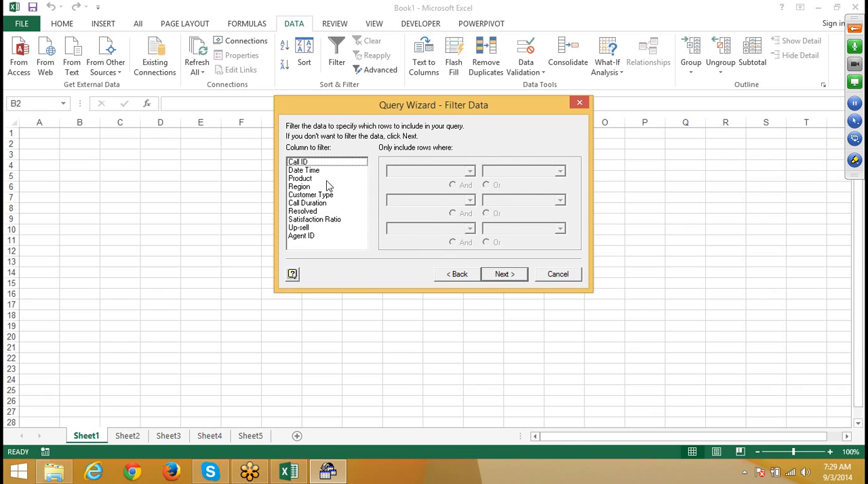
Step: Try to filter the query rows to those where Customer Type equals a value picked from its list
left_click(311, 179)
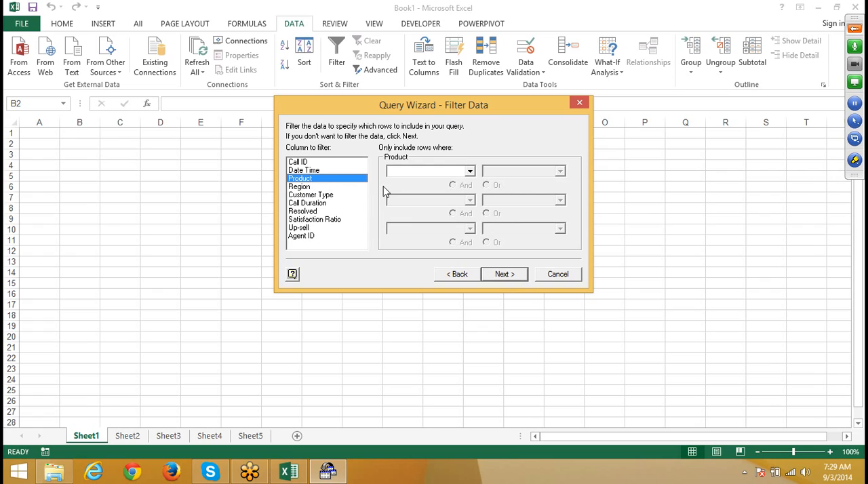
left_click(307, 188)
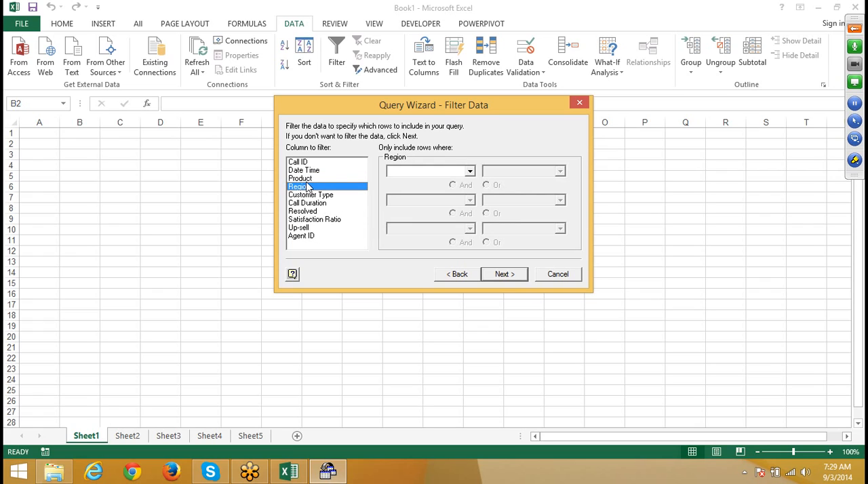
left_click(311, 195)
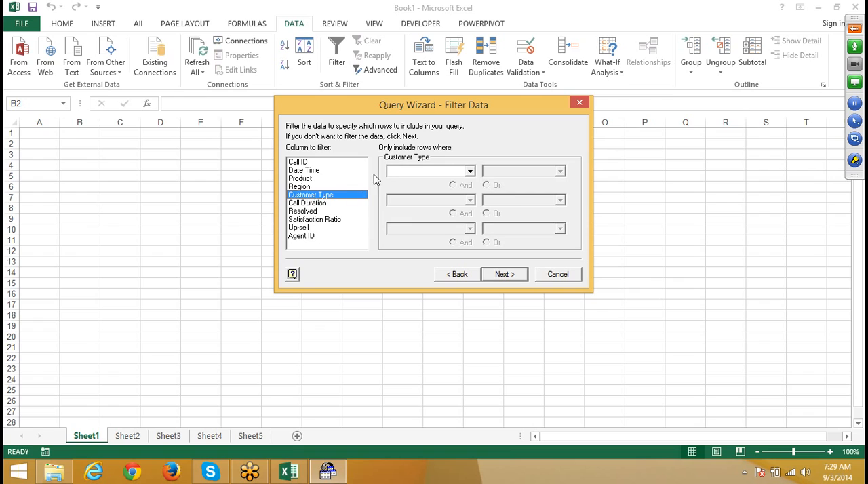
left_click(400, 175)
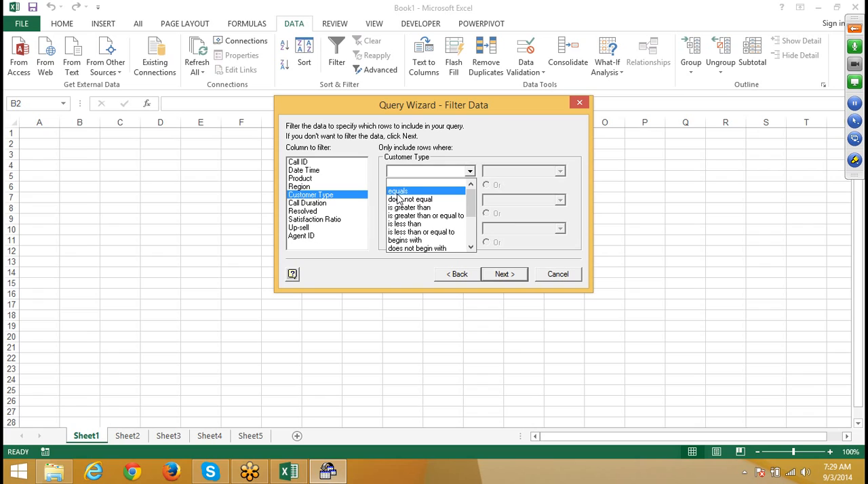
left_click(398, 191)
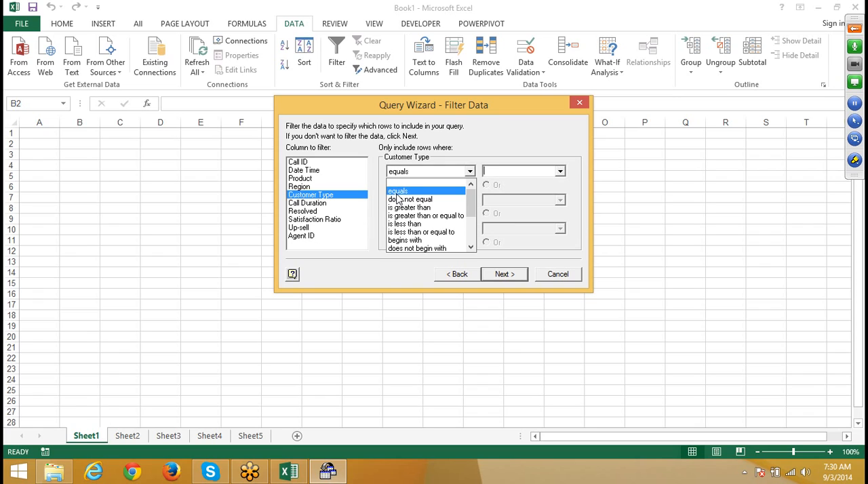
left_click(560, 173)
left_click(560, 173)
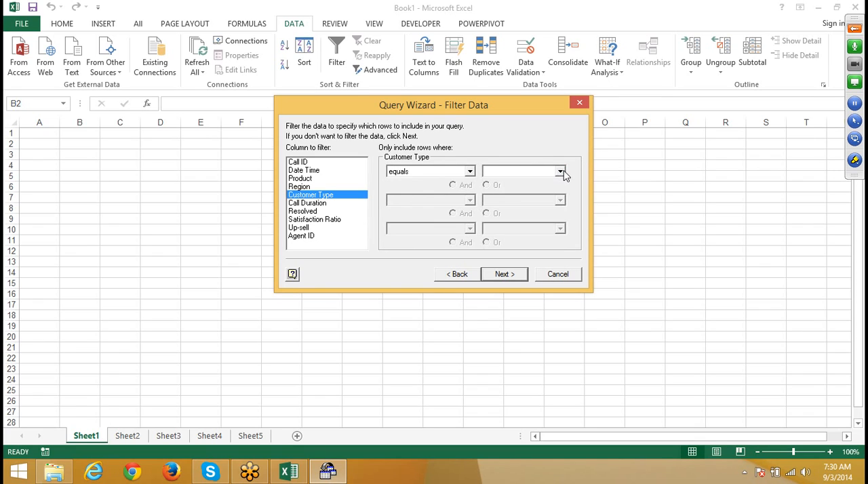
left_click(560, 173)
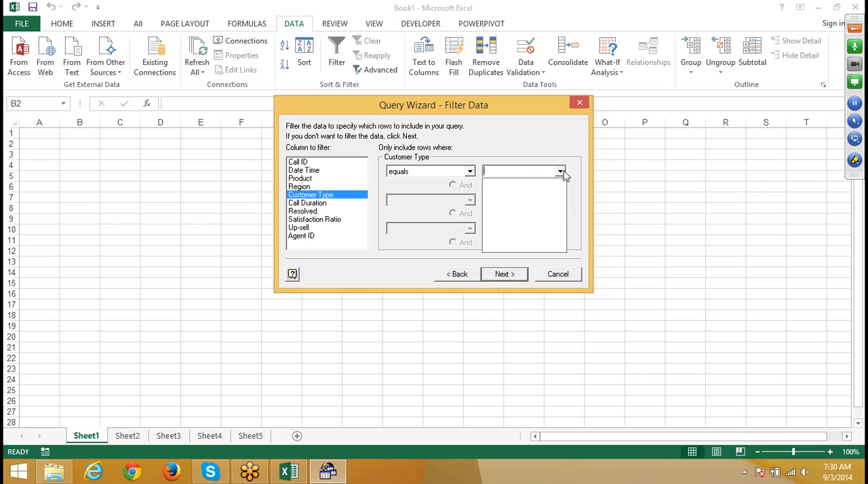
left_click(562, 173)
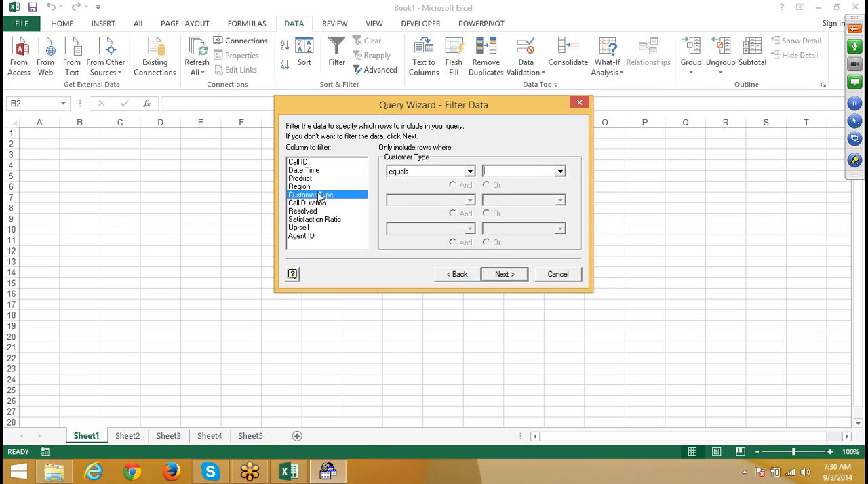
left_click(465, 174)
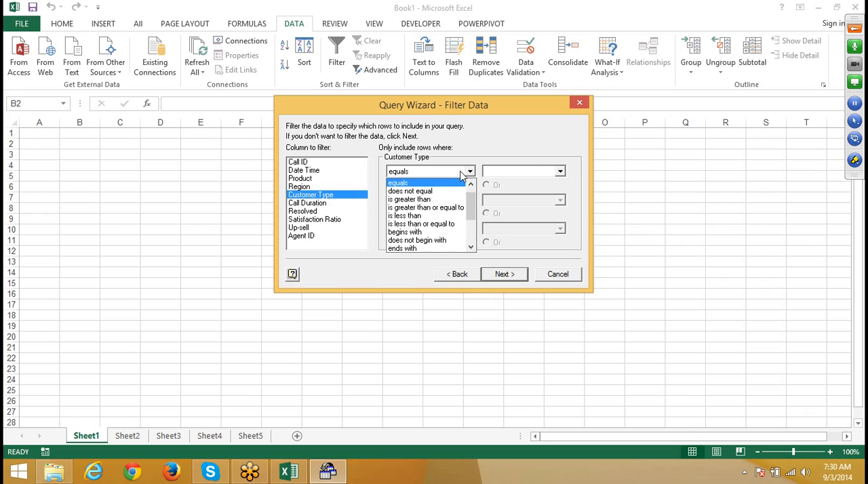
left_click(523, 171)
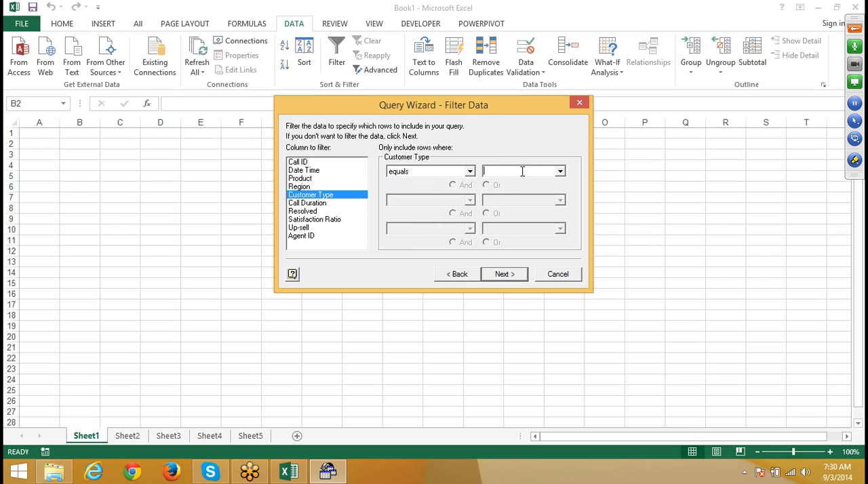
left_click(560, 172)
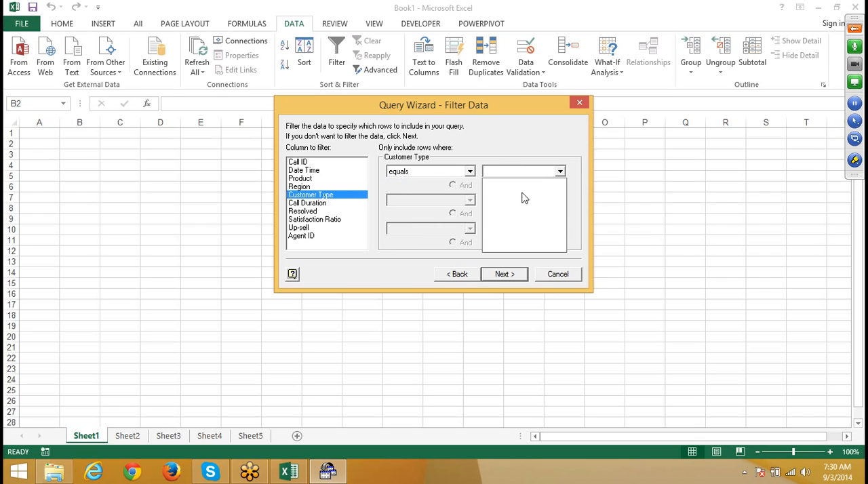
left_click(302, 191)
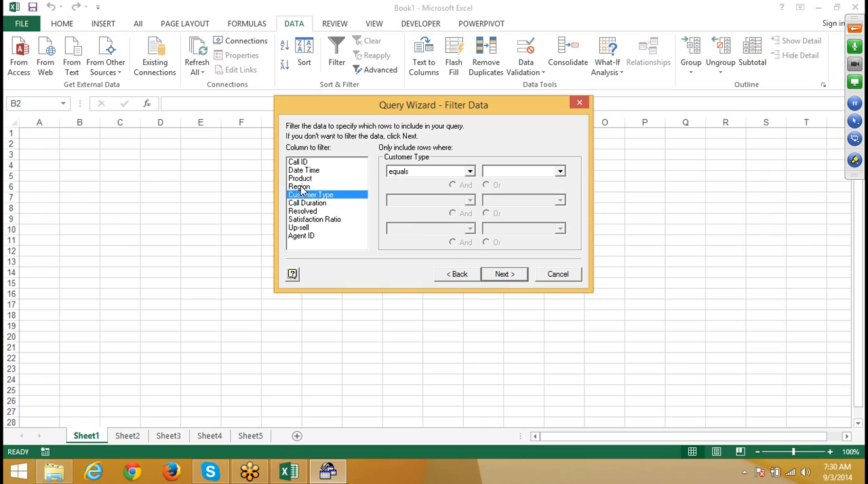
Step: Try to filter the query rows to those where Region equals a value picked from its list
left_click(301, 187)
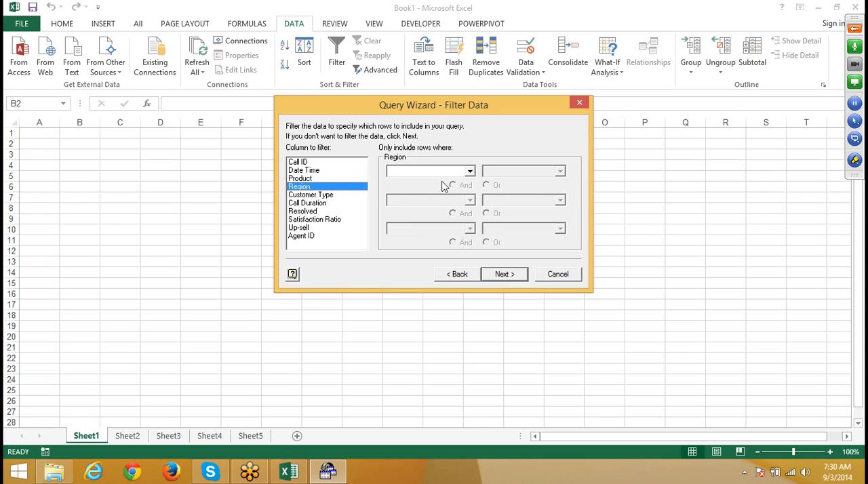
left_click(464, 174)
left_click(437, 193)
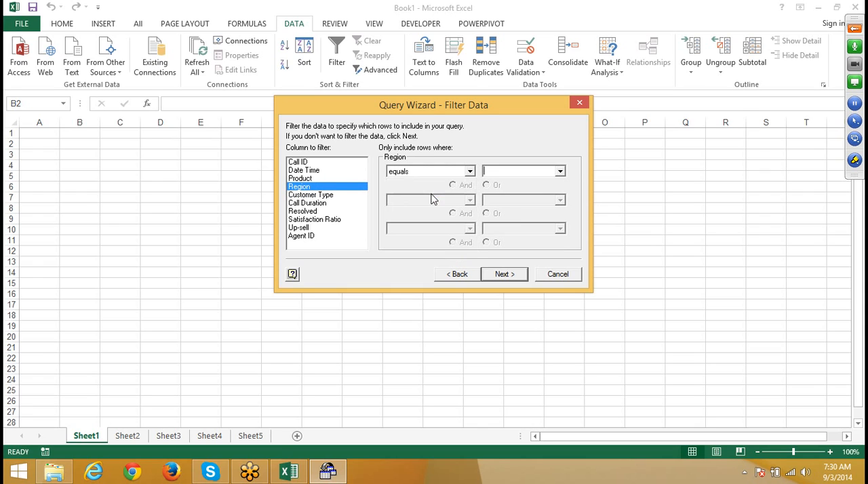
left_click(560, 171)
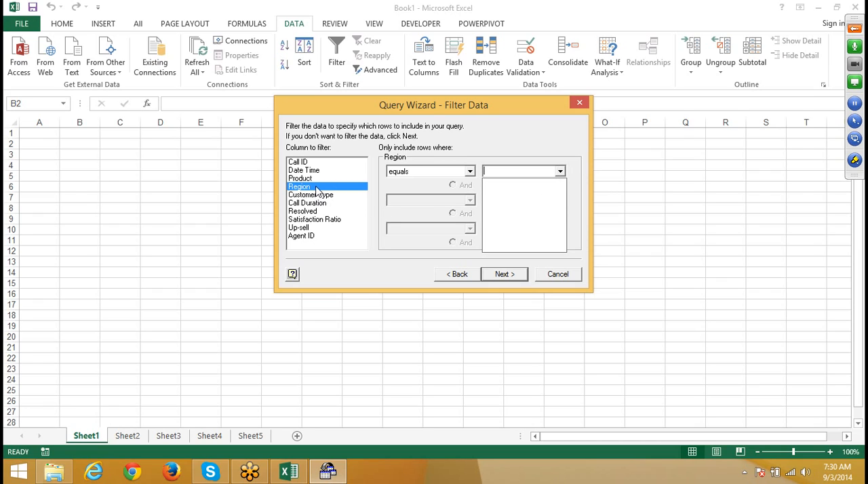
left_click(452, 153)
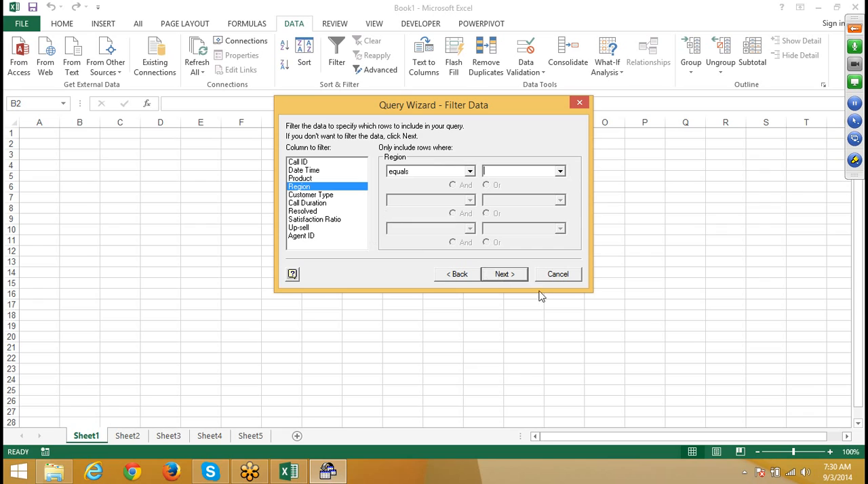
Step: Finish the query without a sort order and return the data as a table at cell A4 of Sheet1
left_click(519, 278)
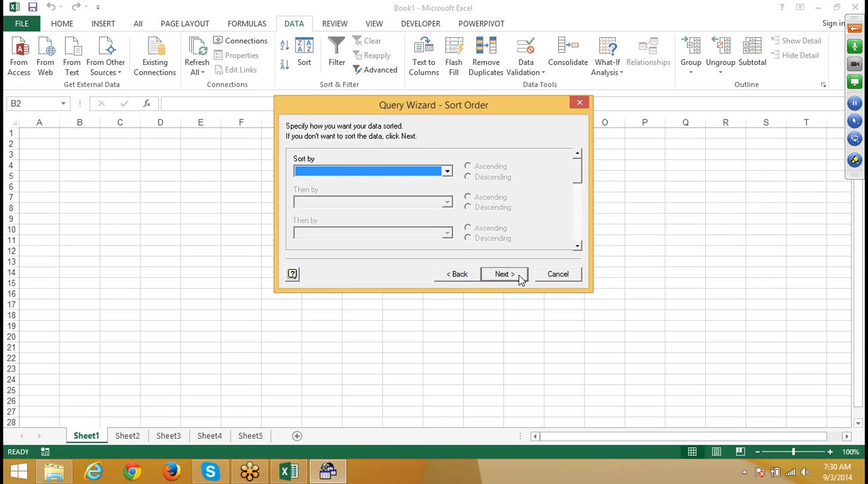
left_click(520, 278)
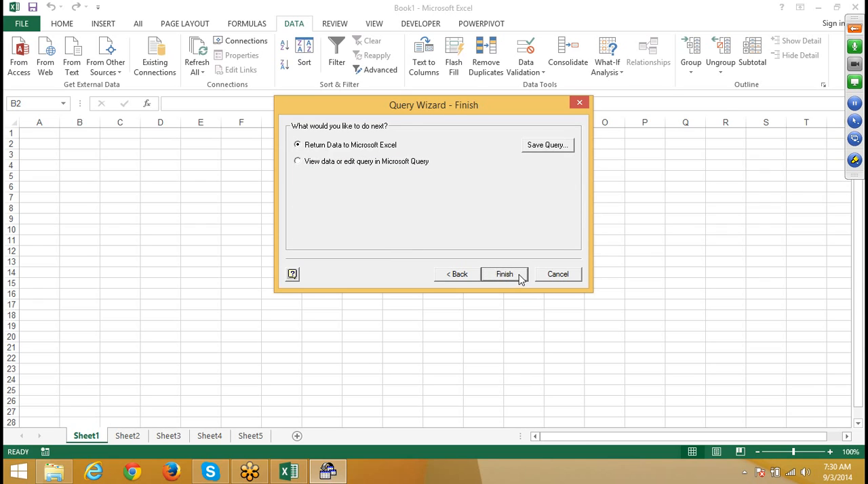
left_click(505, 274)
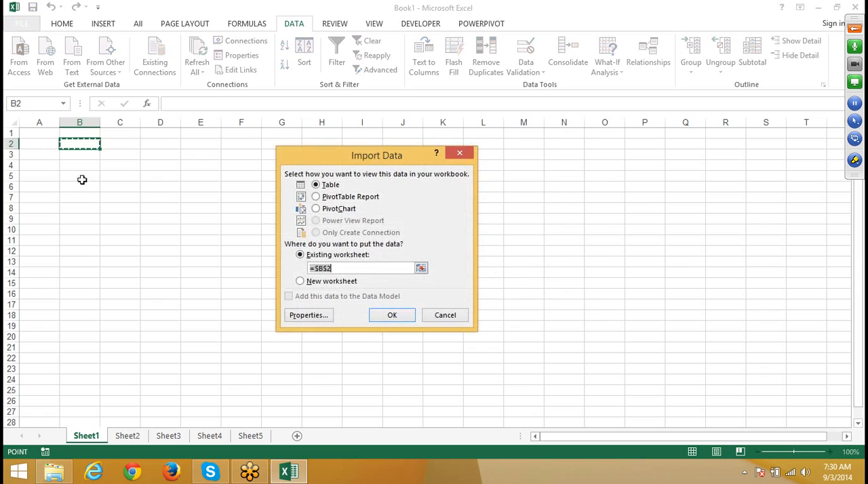
left_click(26, 165)
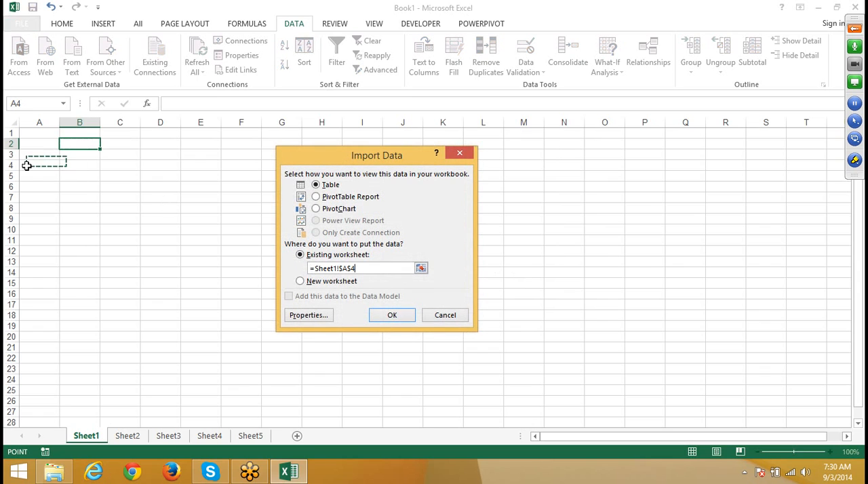
left_click(397, 316)
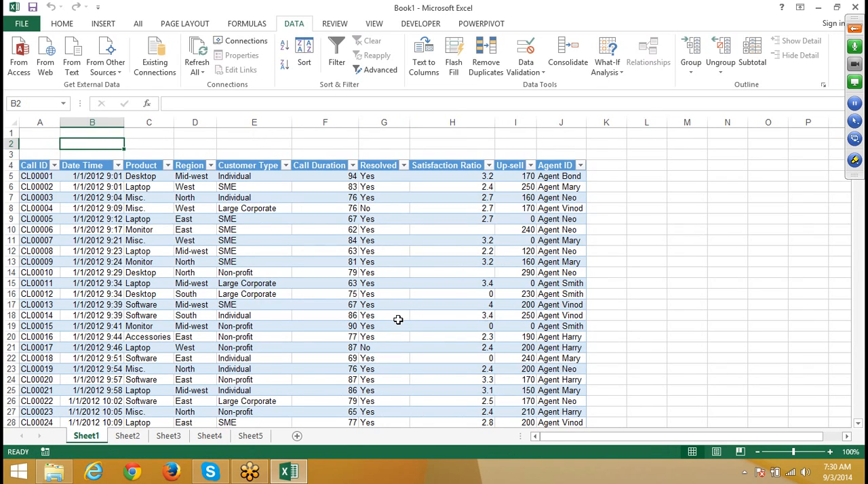
Step: Examine the connection string and SQL command text in the definition of the Query from Excel Files connection
left_click(130, 210)
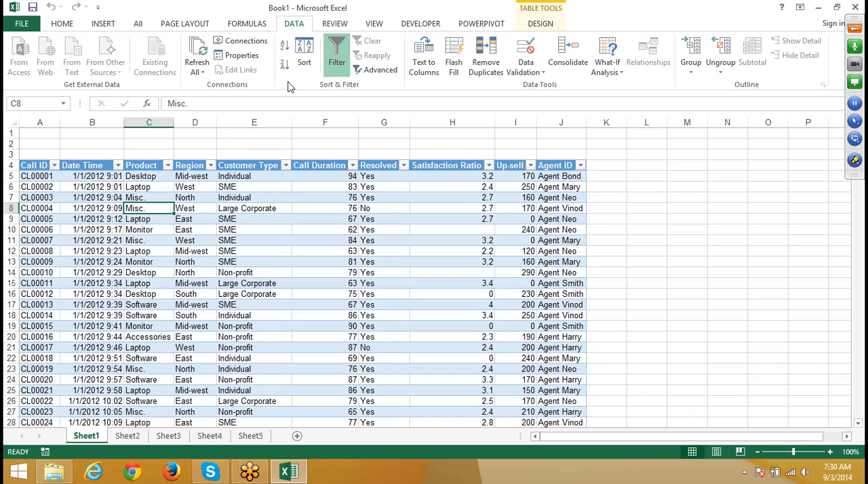
left_click(245, 41)
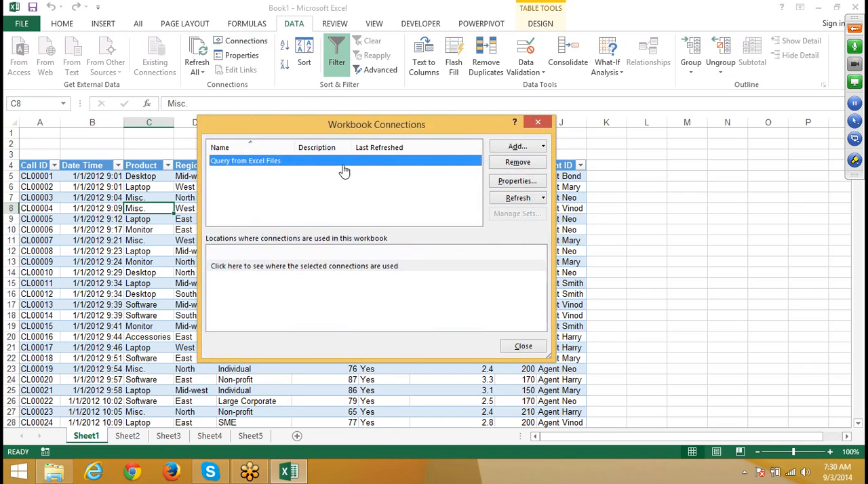
left_click(517, 182)
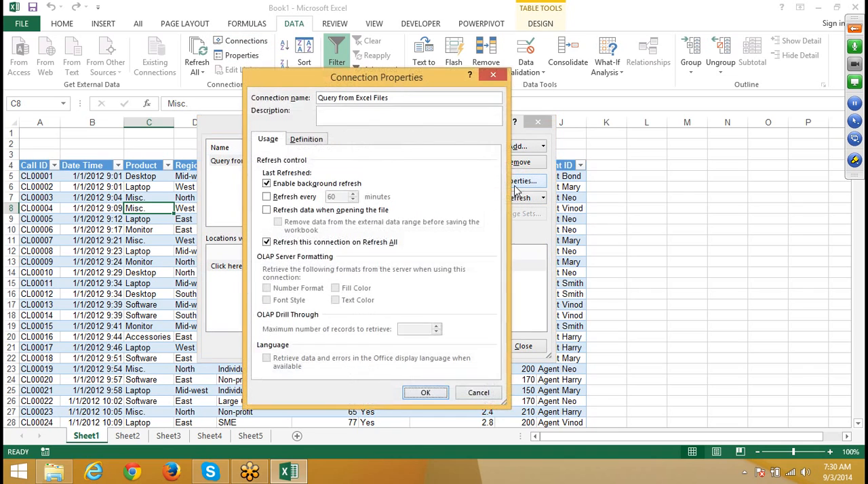
left_click(320, 139)
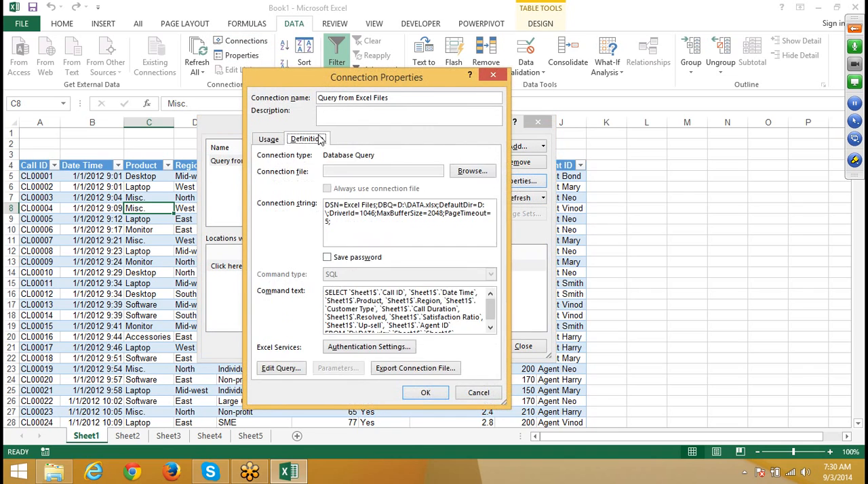
left_click(490, 328)
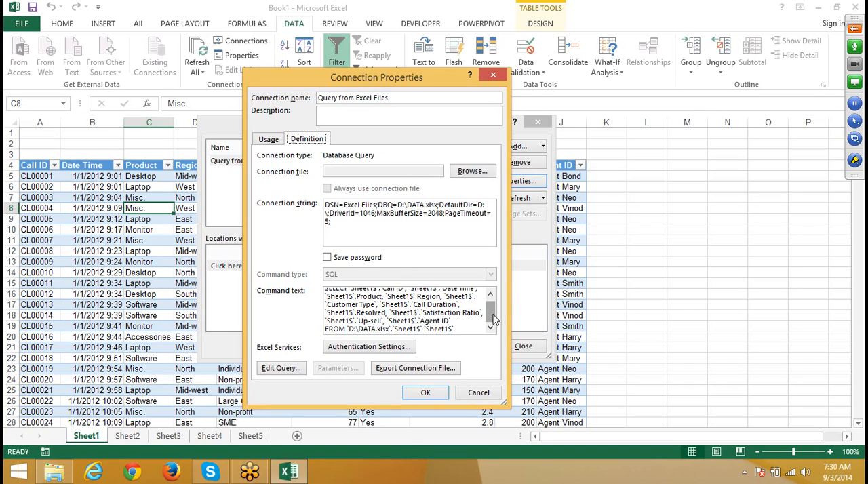
mouse_move(493, 315)
left_mouse_down()
mouse_move(496, 296)
mouse_move(488, 327)
left_mouse_up()
left_click(463, 325)
left_click(491, 75)
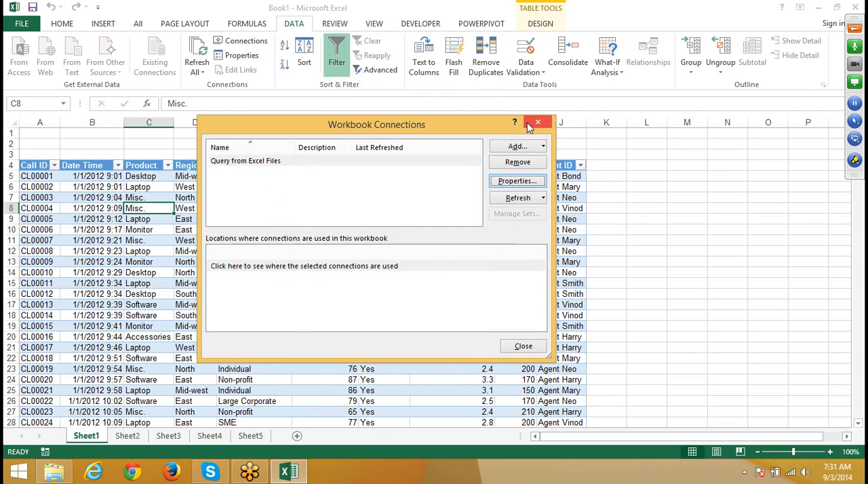
left_click(537, 123)
Step: Remove the Query from Excel Files connection from the workbook
left_click(16, 125)
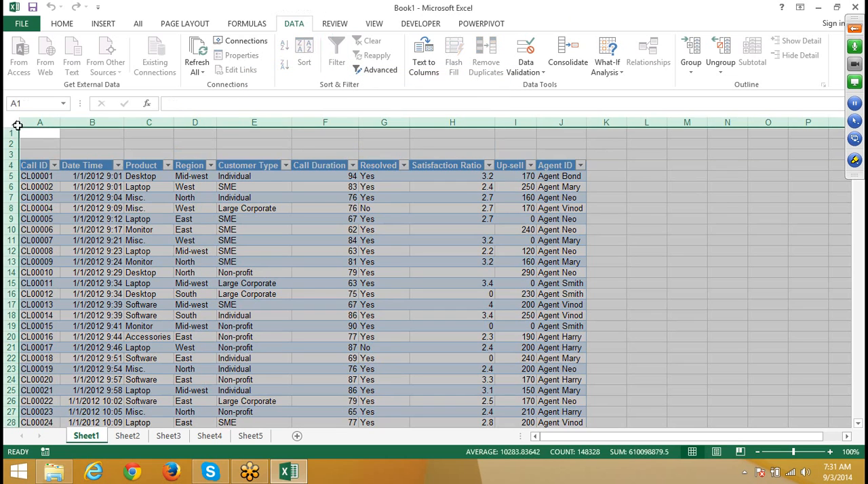
right_click(59, 233)
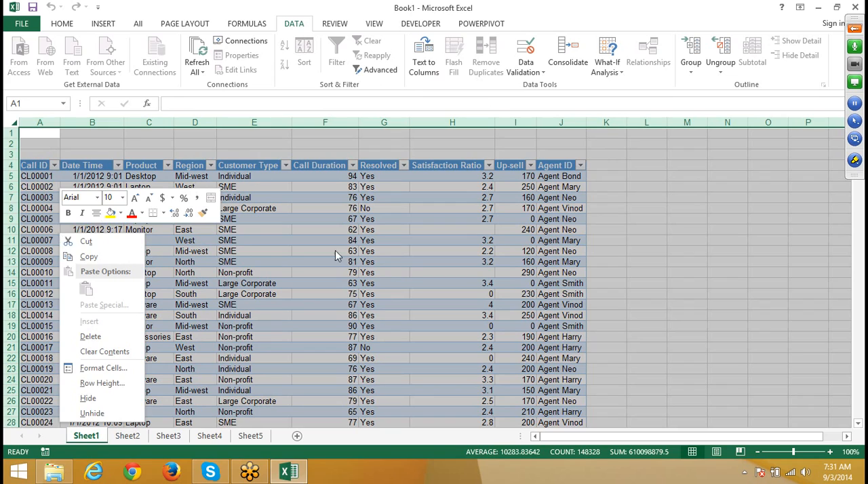
key("Escape")
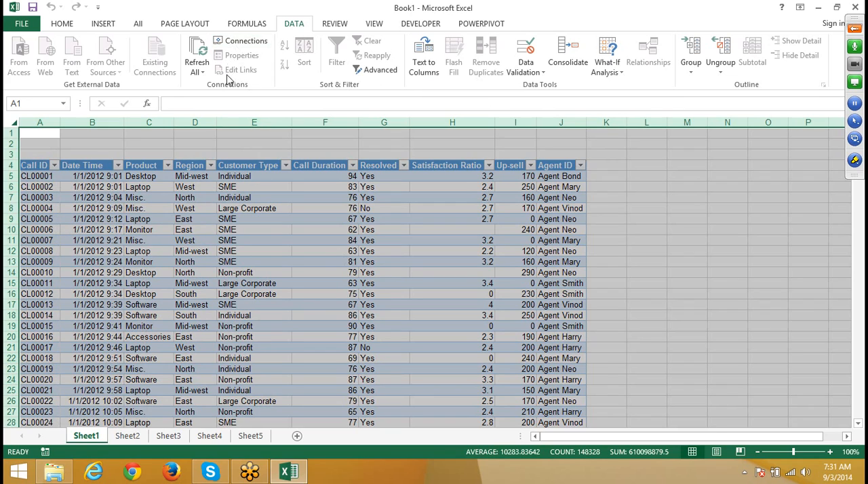
left_click(224, 41)
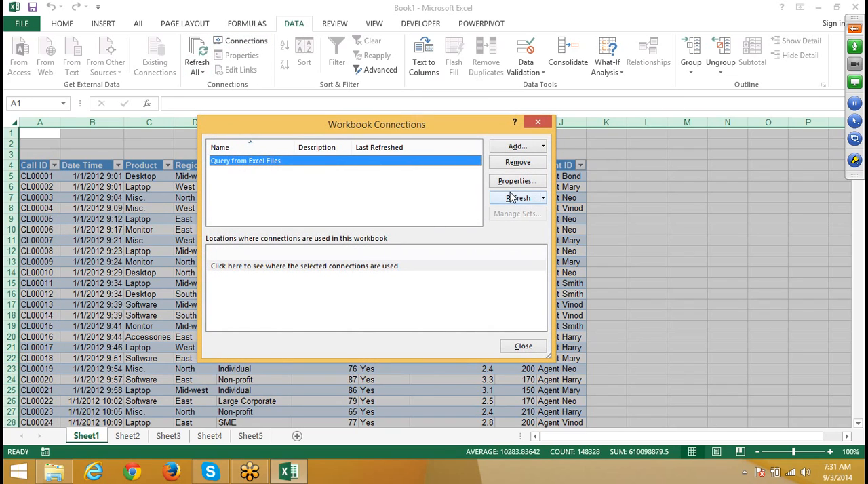
left_click(517, 163)
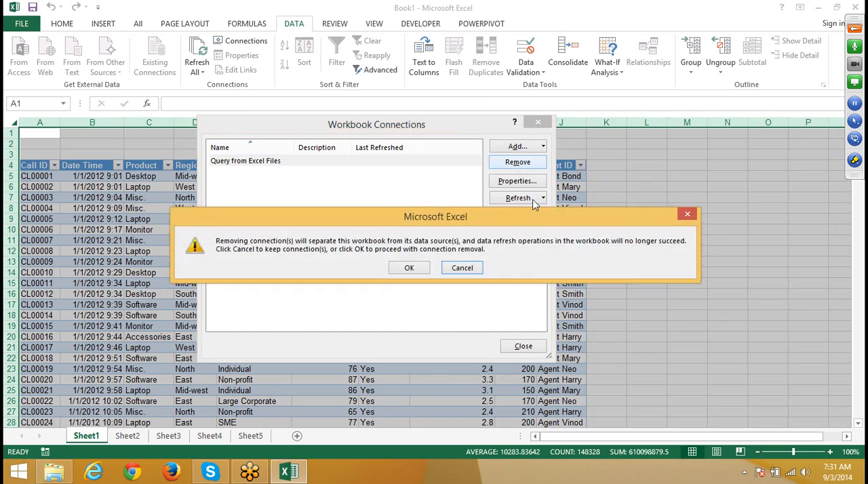
left_click(409, 267)
left_click(537, 122)
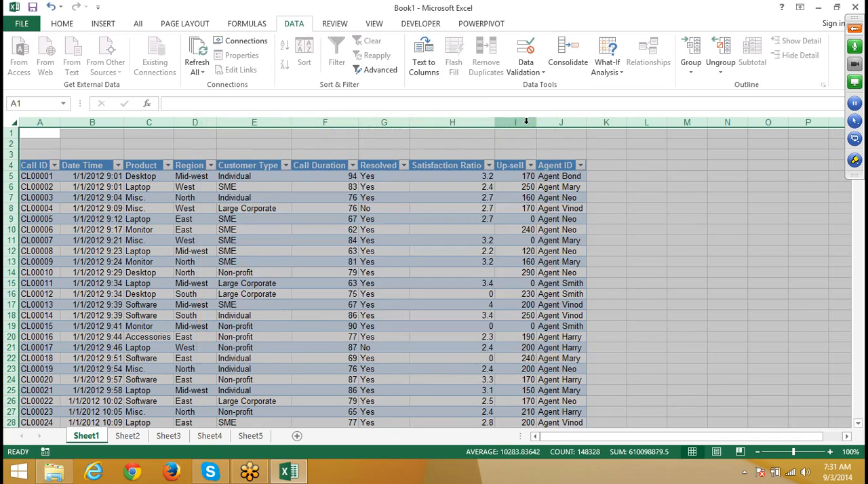
Step: Start a Microsoft Query import at cell A1 of Sheet2 with Excel Files as the data source
left_click(126, 437)
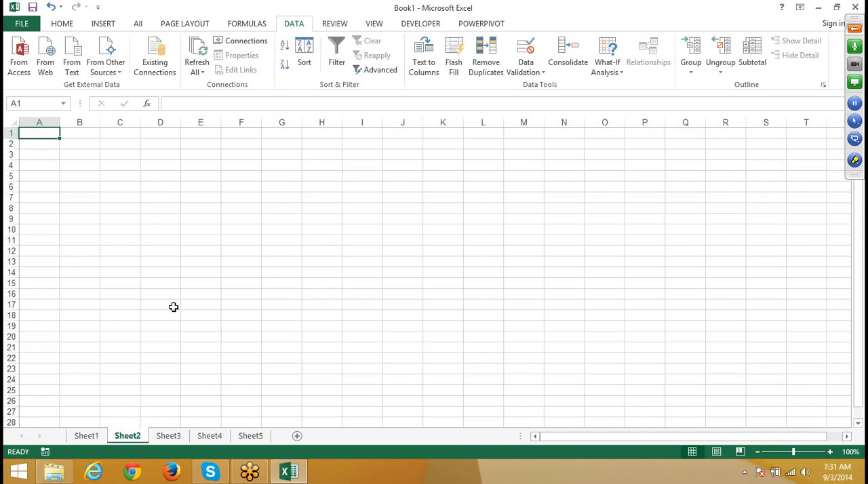
left_click(104, 26)
left_click(291, 25)
left_click(124, 76)
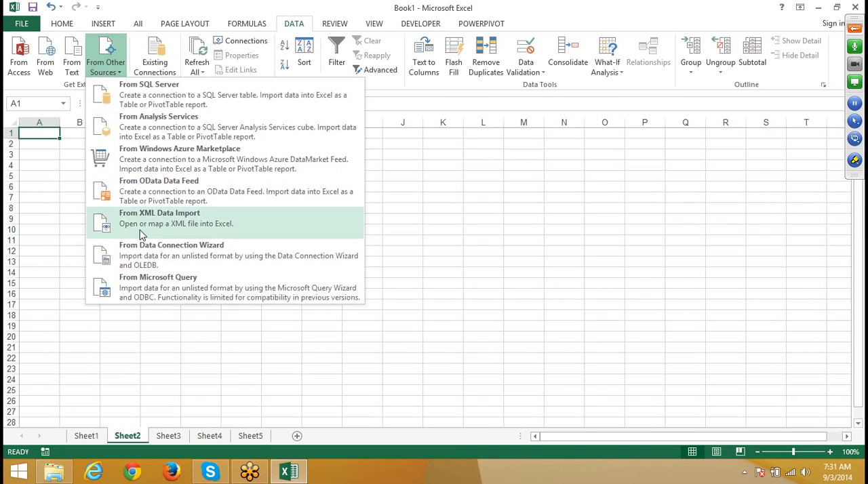
left_click(137, 279)
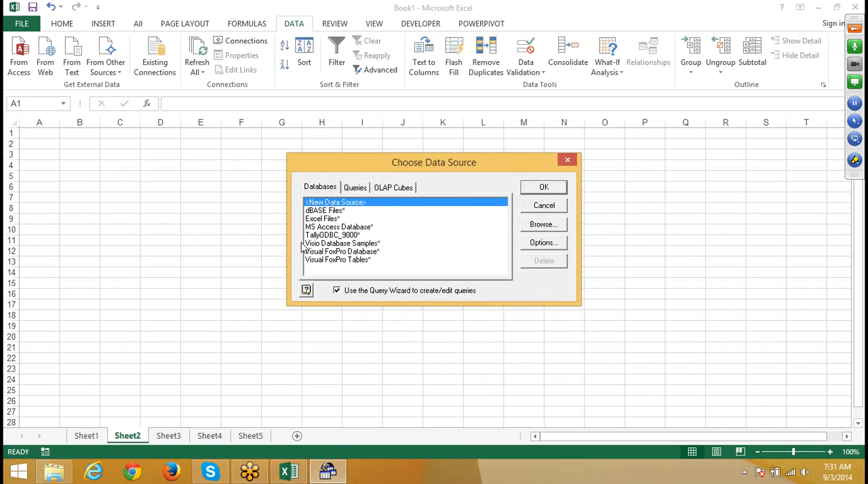
left_click(316, 220)
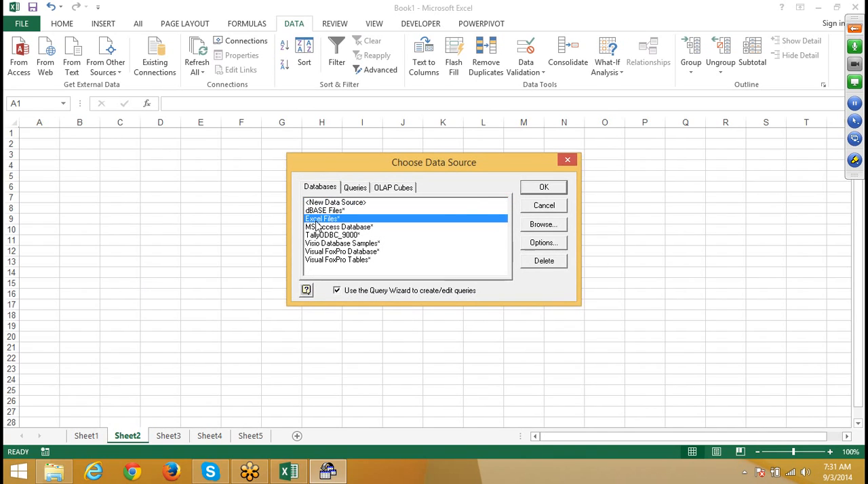
left_click(523, 193)
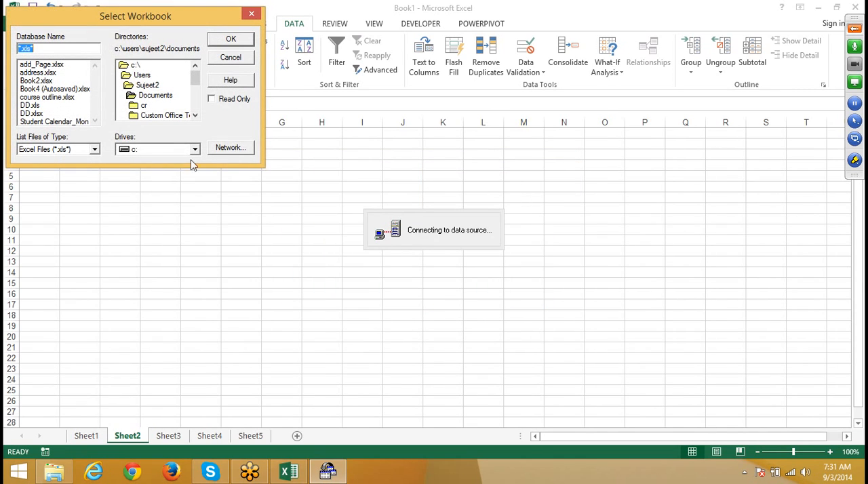
Step: Select DATA.xlsx on drive d: as the source workbook and add all Sheet1$ columns to the query
left_click(141, 151)
left_click(132, 173)
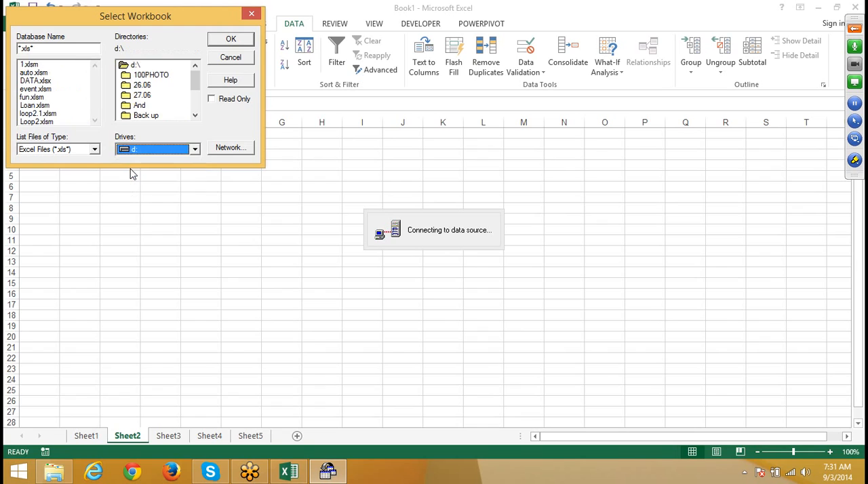
left_click(38, 87)
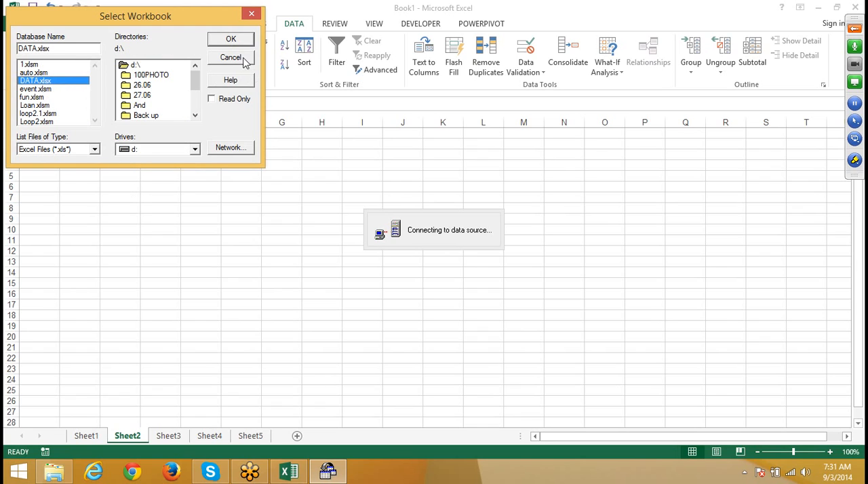
left_click(225, 42)
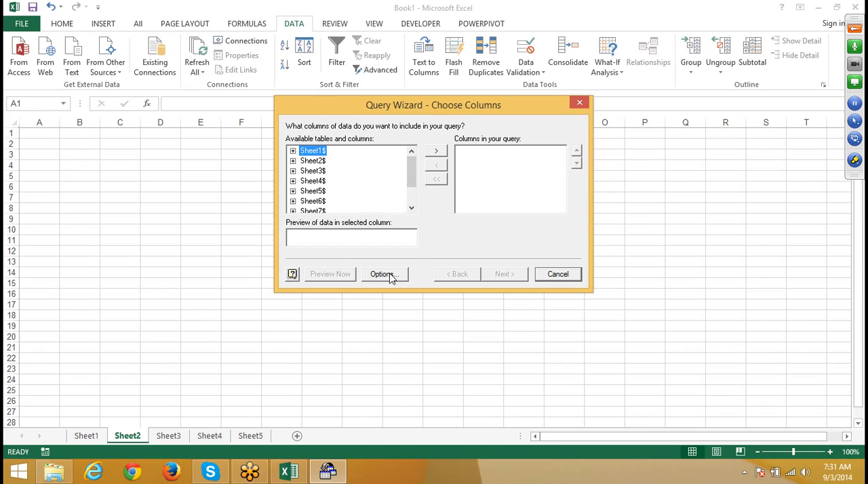
left_click(435, 150)
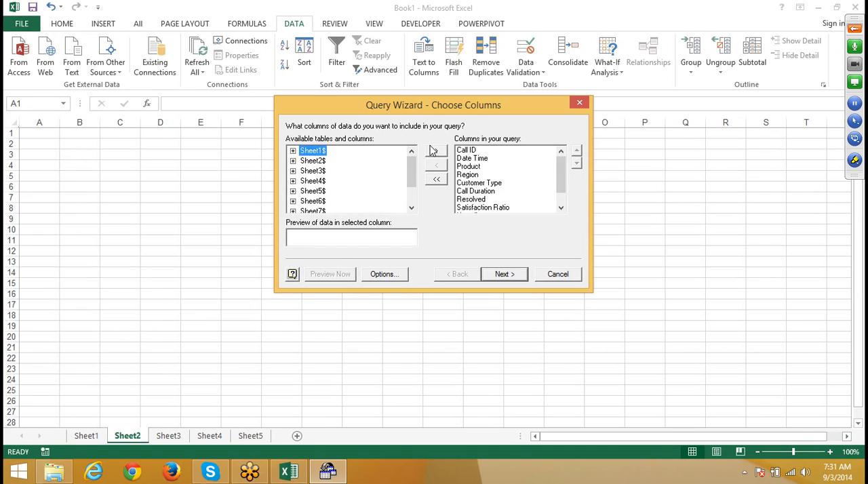
left_click(505, 274)
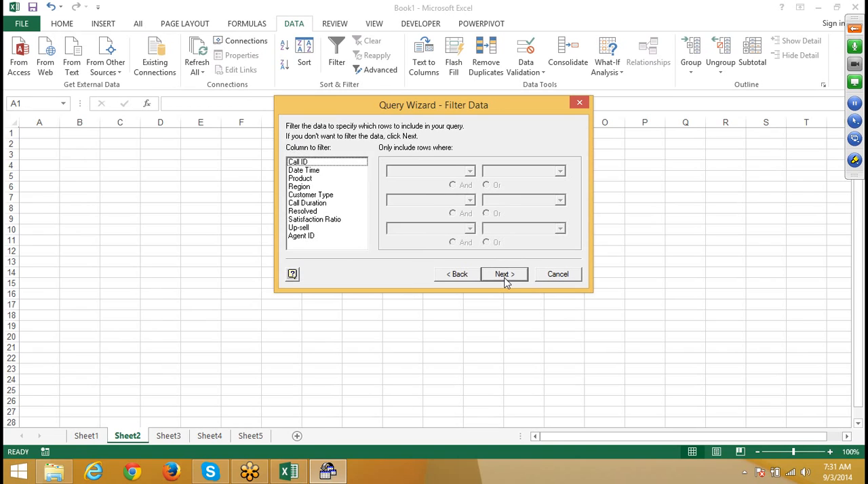
Step: Set the query's row filter so that Region equals South
left_click(300, 187)
left_click(399, 174)
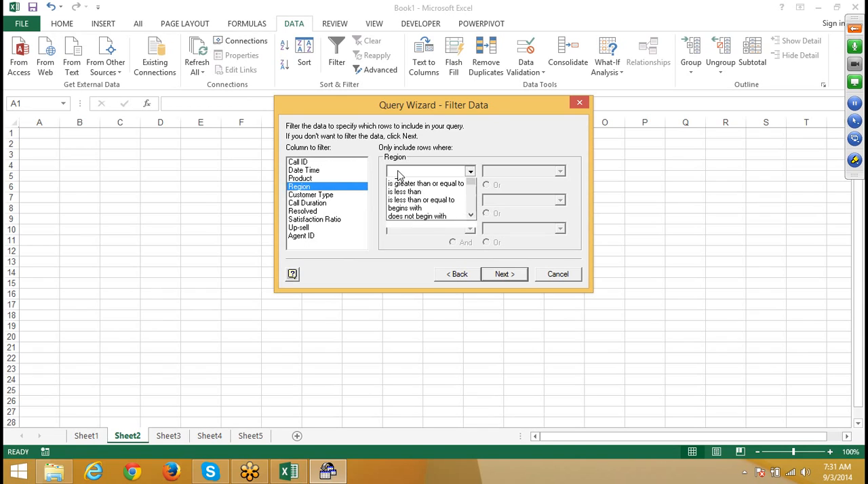
scroll(399, 175, "up", 1)
left_click(401, 183)
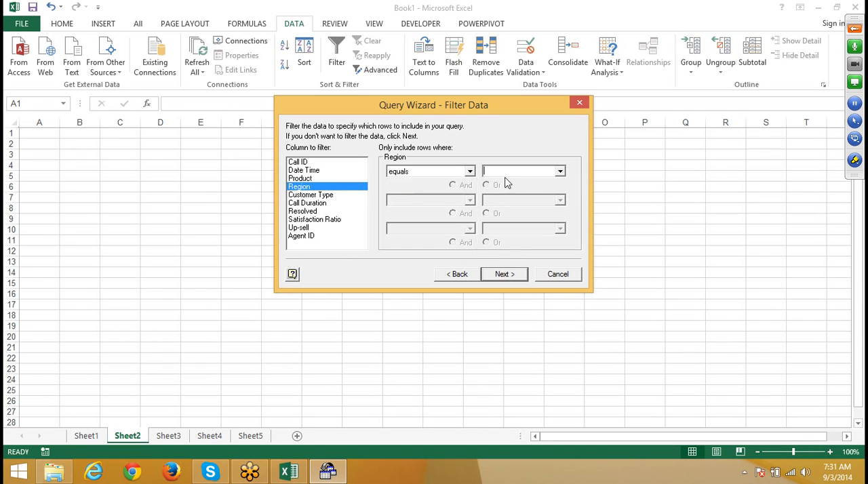
left_click(560, 173)
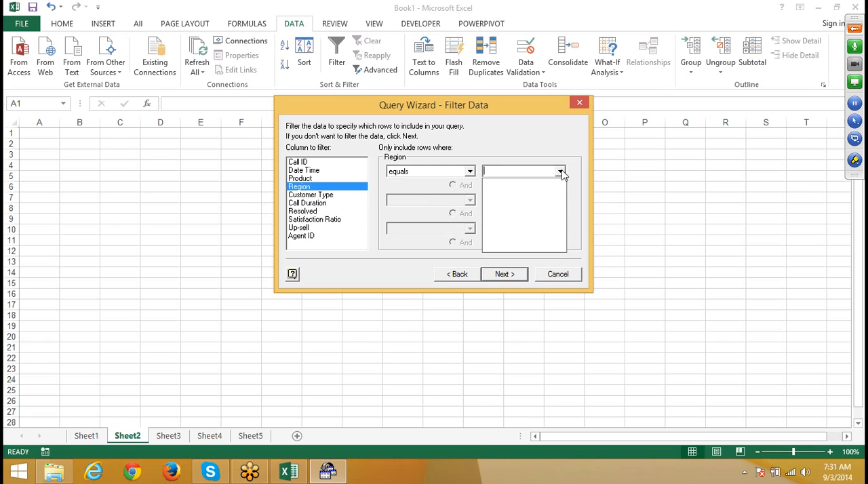
type("South")
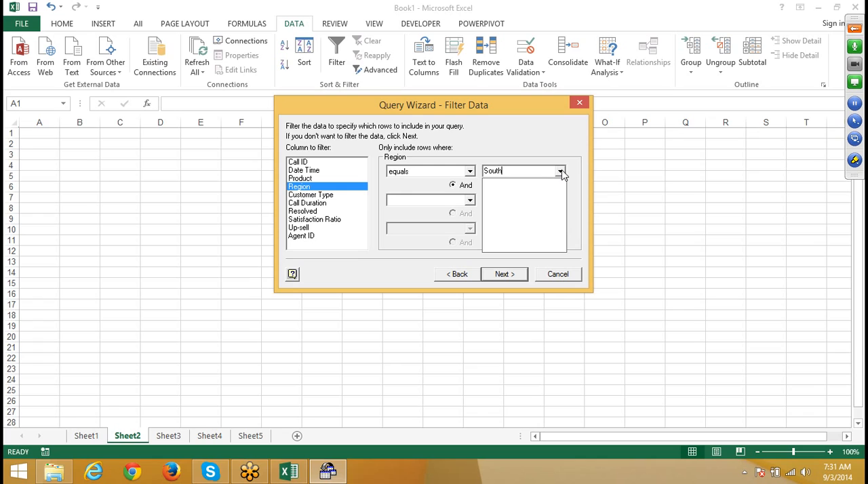
Step: Finish the query without a sort order and return the data as a table at cell A5 of Sheet2
left_click(537, 136)
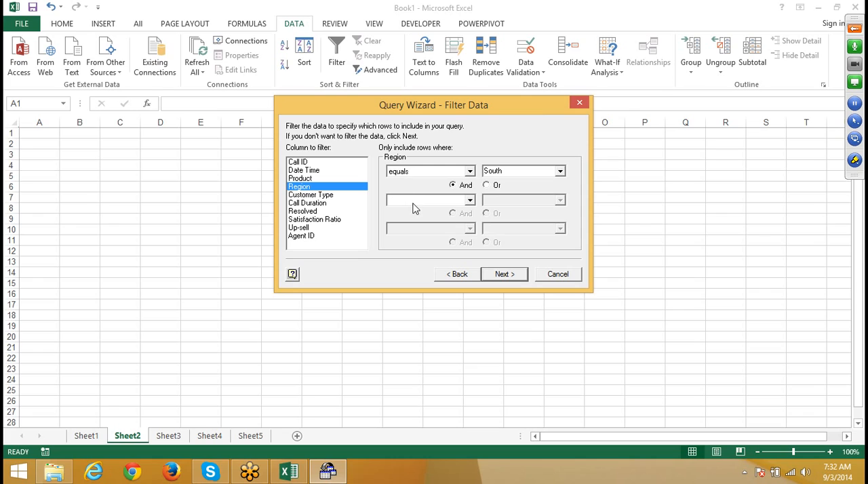
left_click(499, 277)
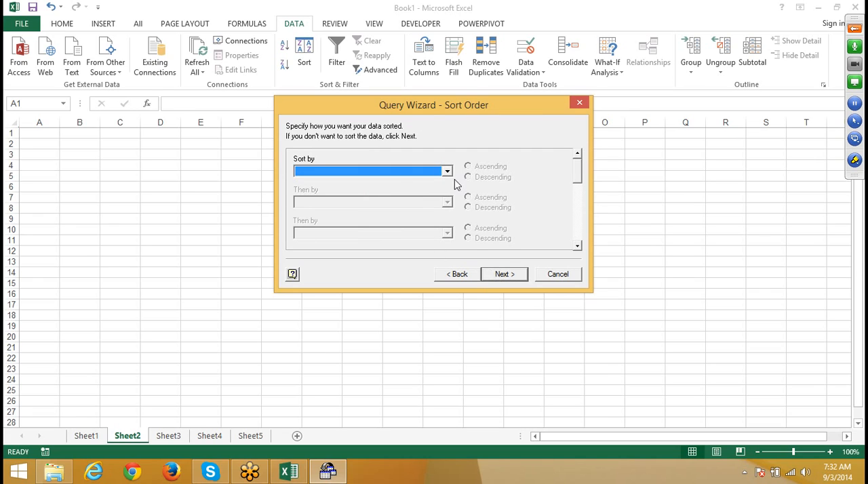
left_click(520, 278)
left_click(519, 278)
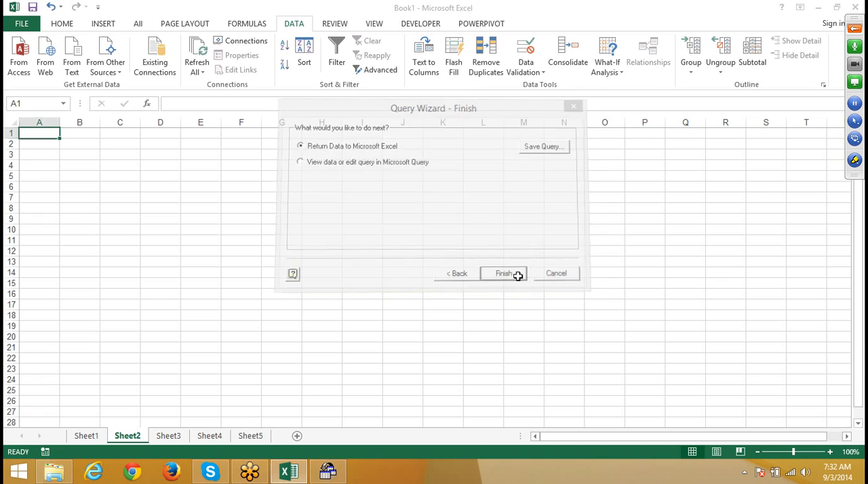
left_click(37, 179)
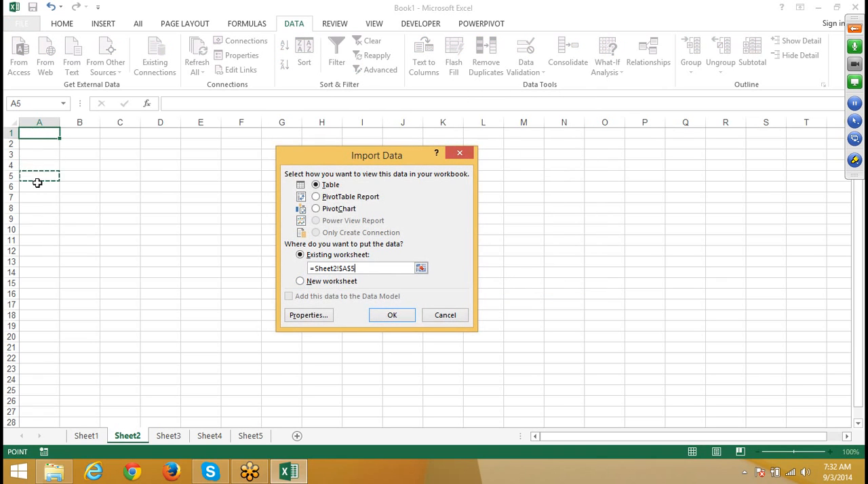
left_click(393, 316)
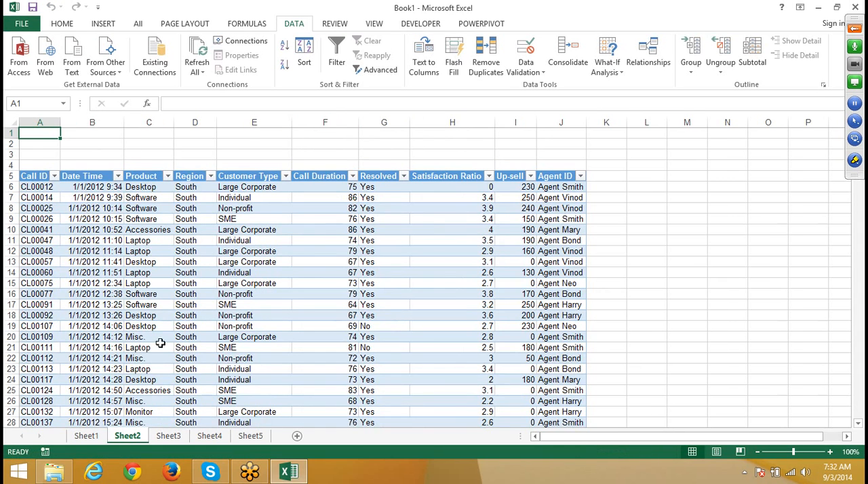
left_click(184, 251)
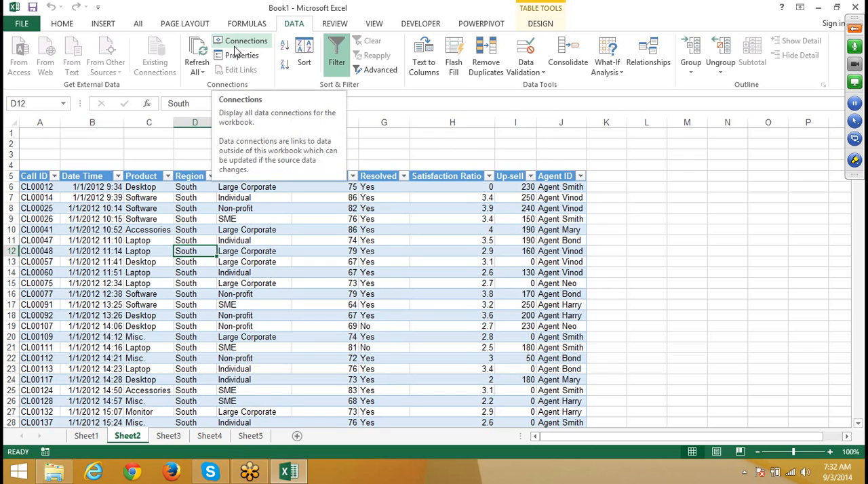
left_click(238, 57)
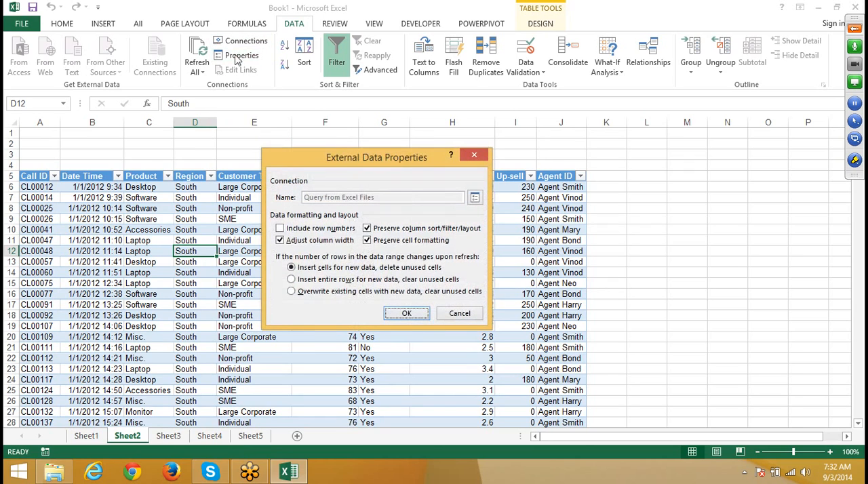
left_click(476, 157)
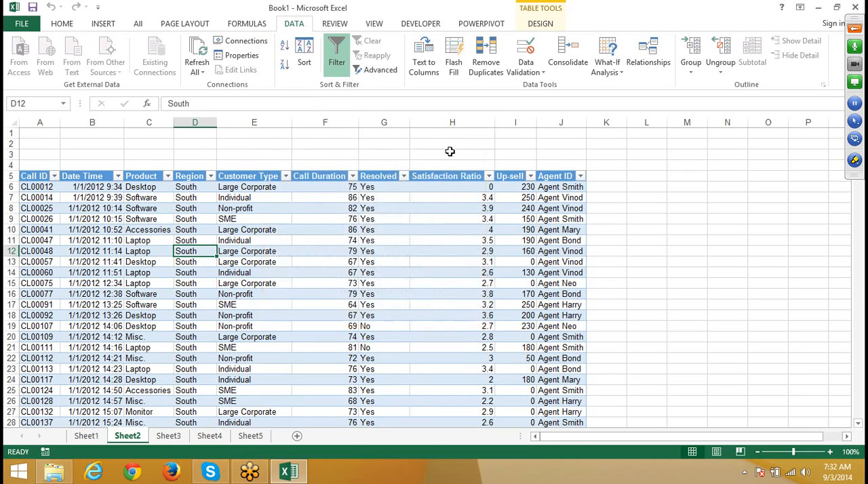
Step: Try to replace the South criterion in the Query from Excel Files connection's WHERE clause with a parameter placeholder
left_click(246, 41)
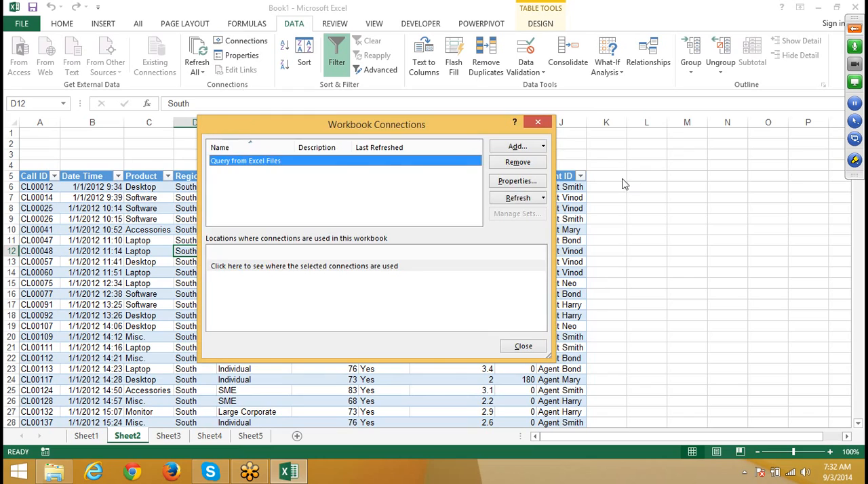
left_click(519, 183)
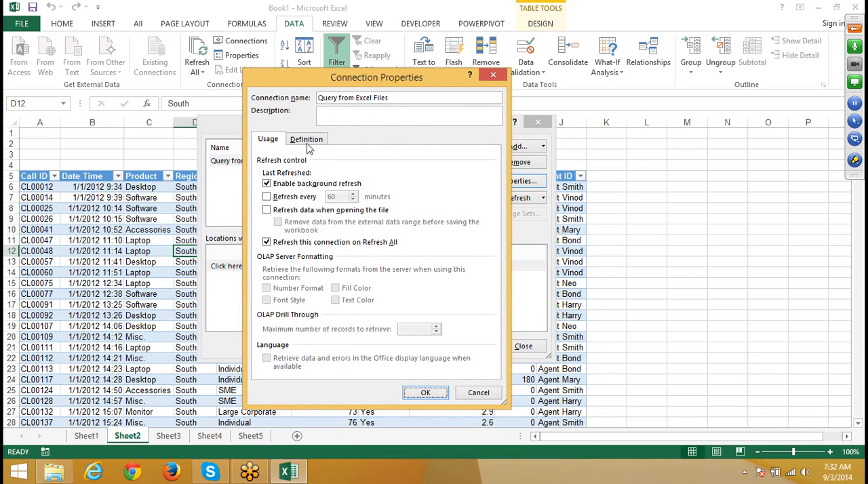
left_click(308, 145)
left_click(492, 328)
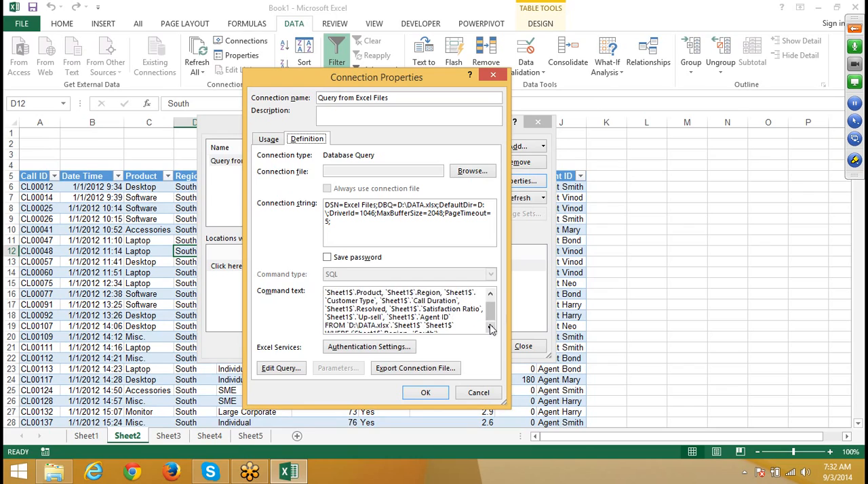
left_click(491, 328)
left_click(338, 329)
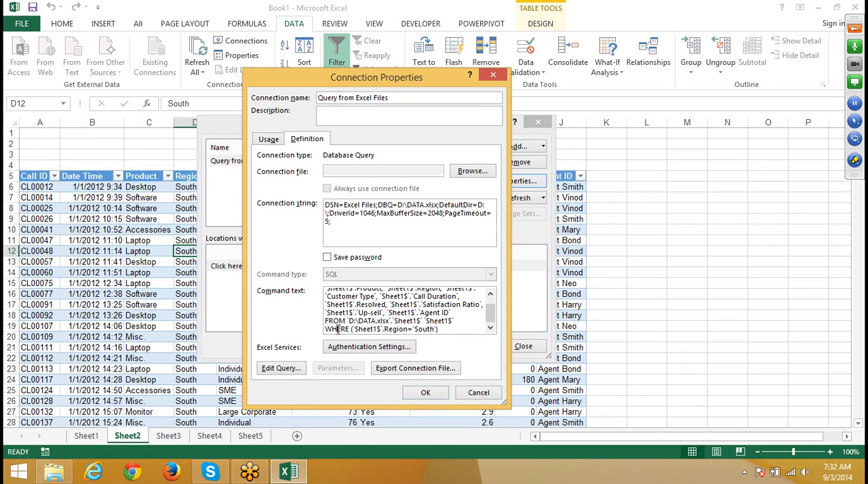
double_click(337, 329)
left_click(437, 329)
left_click(433, 395)
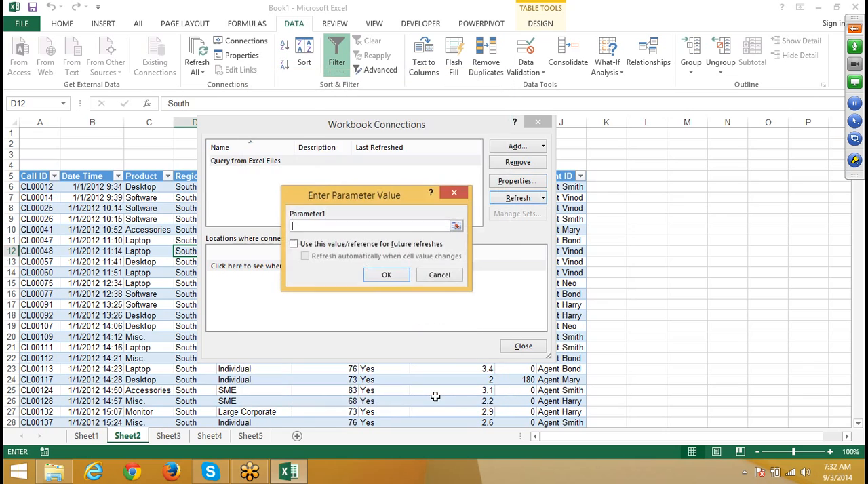
Step: Link Parameter1 to Sheet2!$B$1, using the reference for future refreshes and refreshing automatically when the cell value changes
left_click(72, 135)
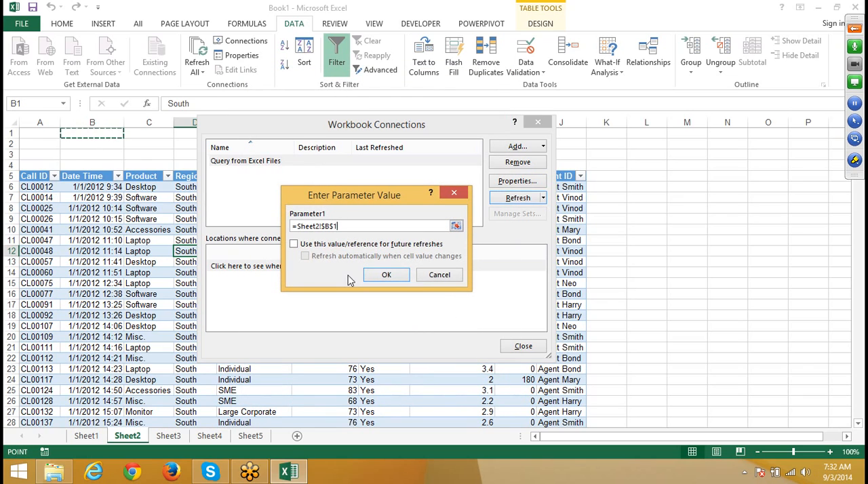
left_click(293, 244)
left_click(307, 258)
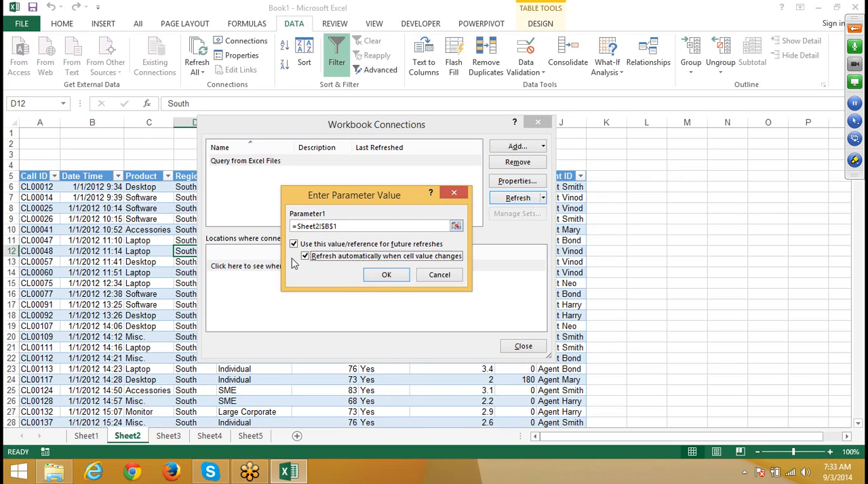
left_click(386, 275)
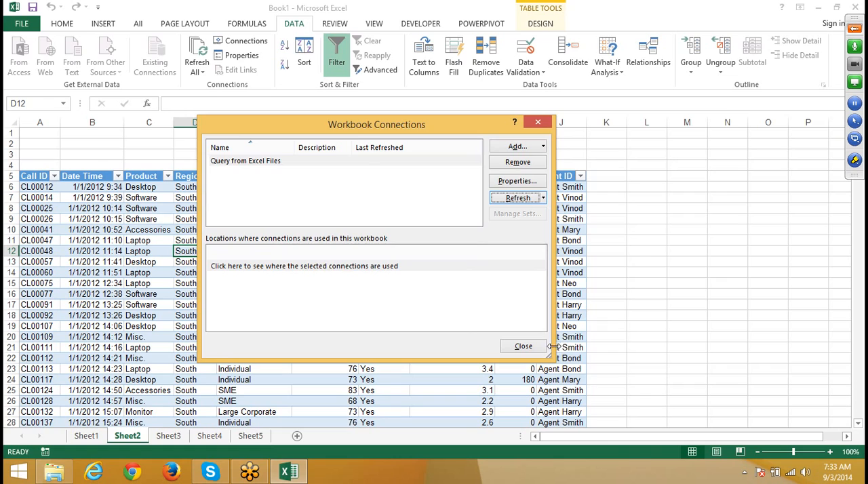
left_click(523, 347)
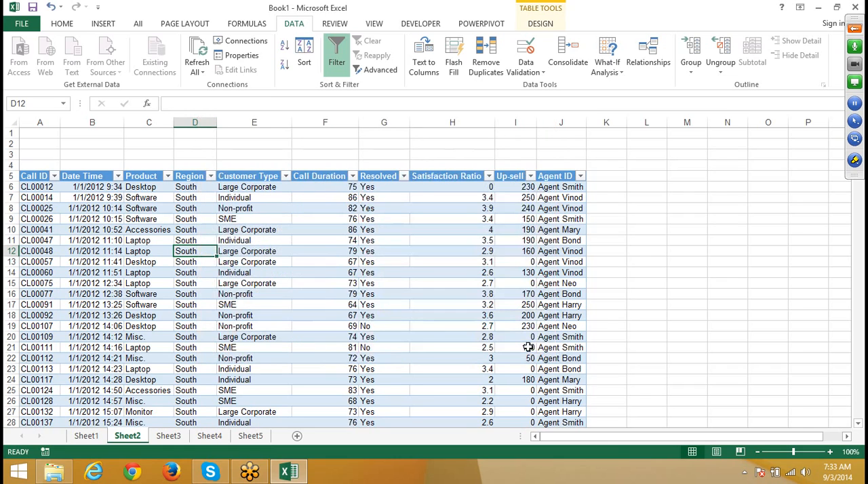
Step: Enter North in cell B1 as the region value and check the table's Region column
left_click(92, 134)
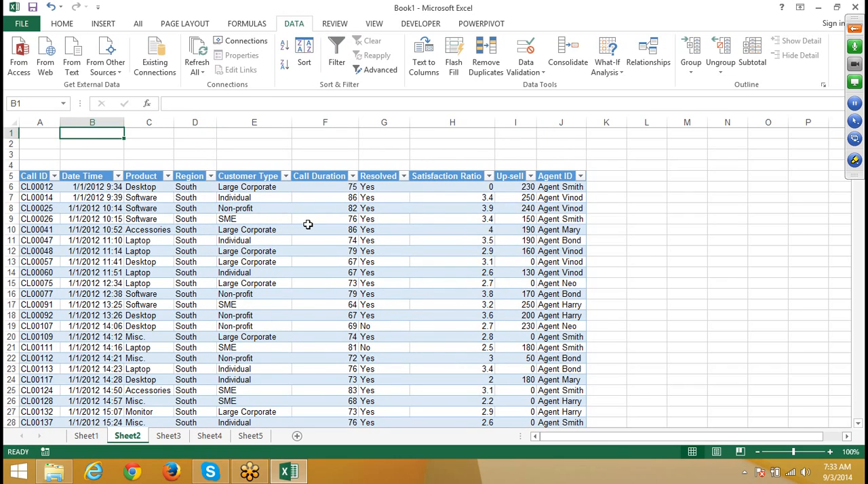
type("No")
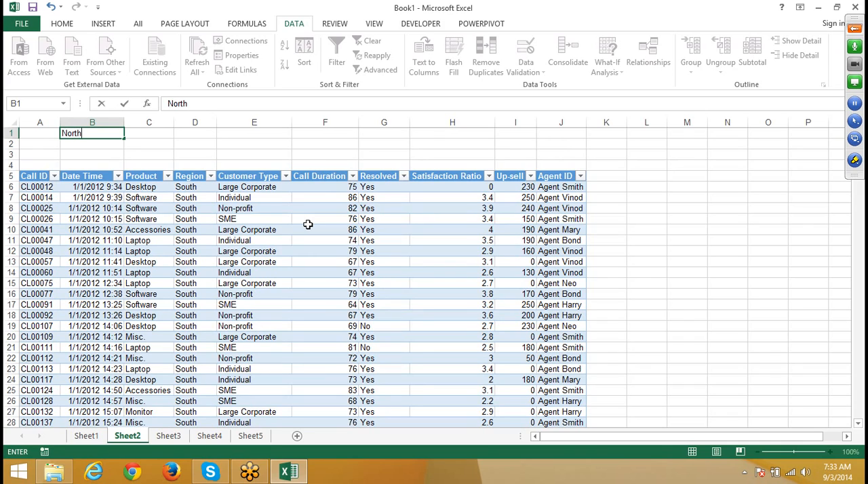
type("rth")
key("Return")
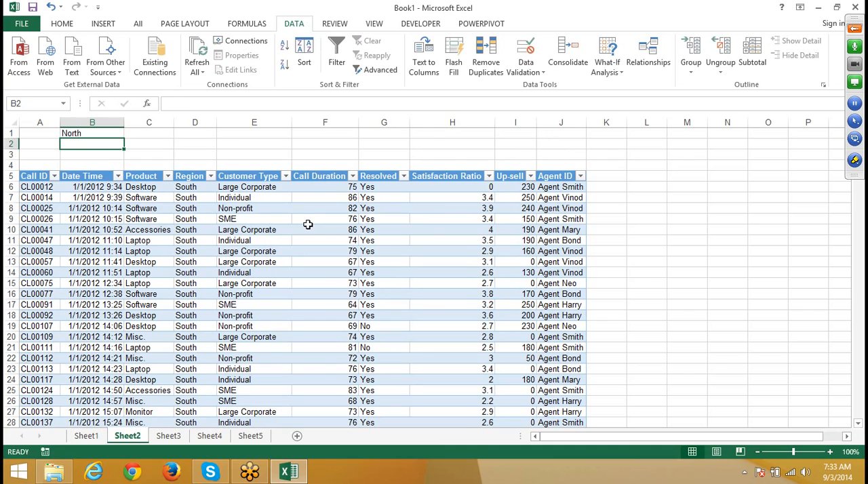
key("Down")
key("Down")
key("Down")
key("Down")
key("Down")
key("Down")
key("Down")
key("Down")
key("Down")
key("Down")
key("Down")
key("Down")
key("Up")
key("Up")
key("Up")
key("Up")
key("Up")
key("Up")
key("Up")
key("Up")
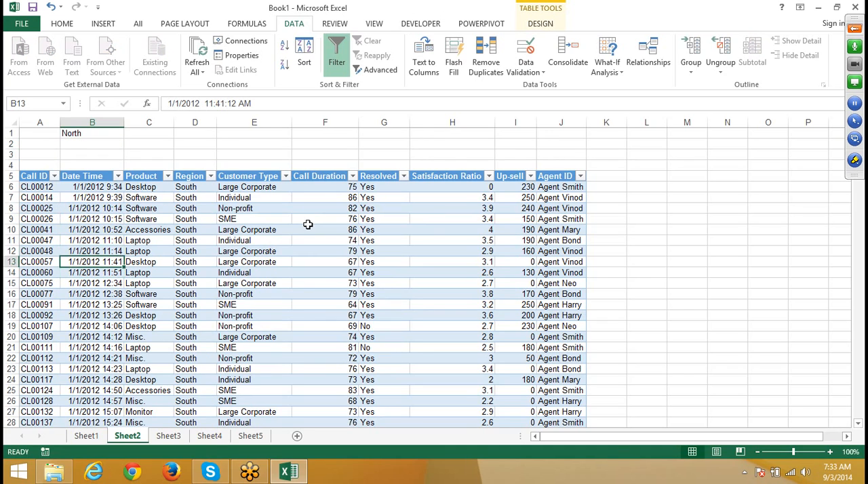
Step: Set cell B1 to East and look through the table rows for a change of region
key("Up")
key("Up")
key("Up")
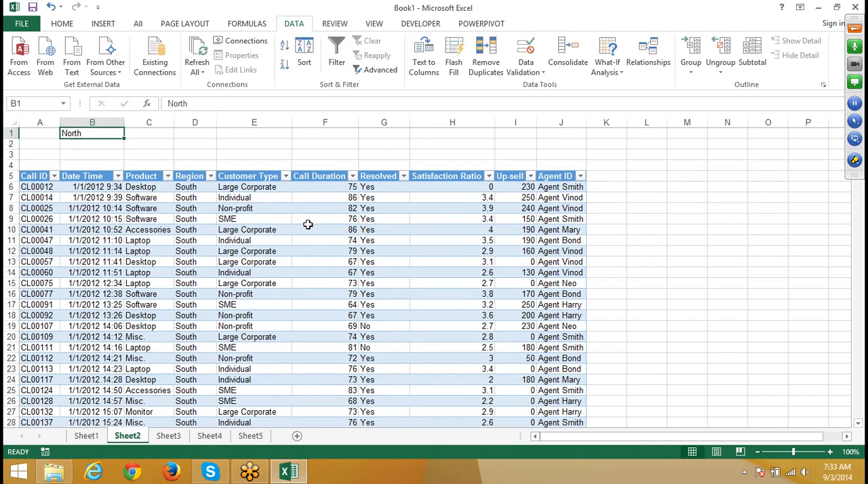
type("East")
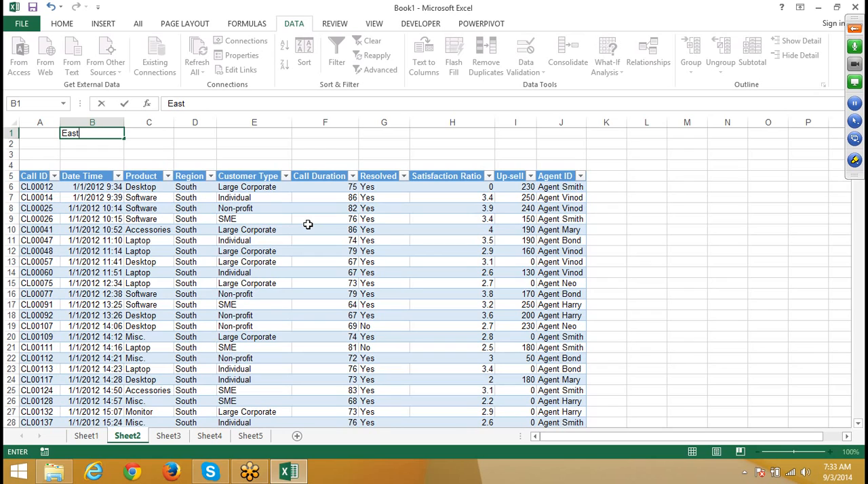
key("Return")
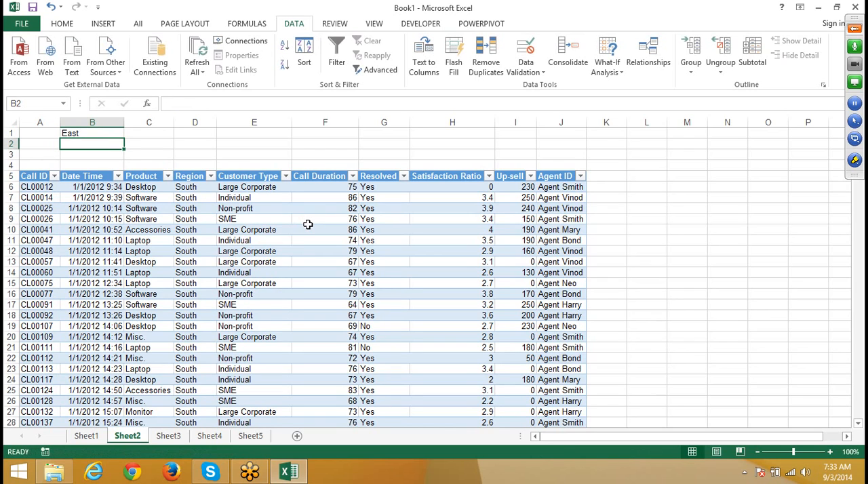
key("Down")
key("Down")
key("Down")
key("Down")
key("Down")
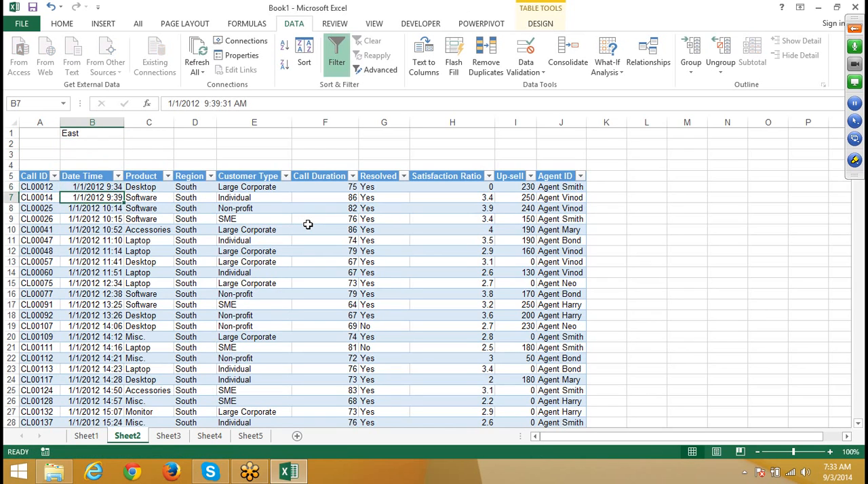
scroll(310, 272, "down", 5)
scroll(310, 272, "up", 5)
Step: Replace 'South' with ? in the WHERE clause of the Query from Excel Files connection's command text
left_click(231, 42)
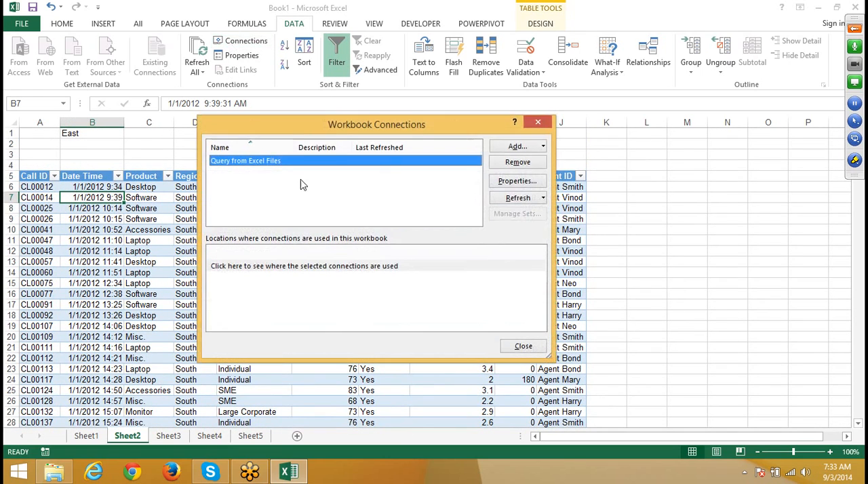
left_click(517, 182)
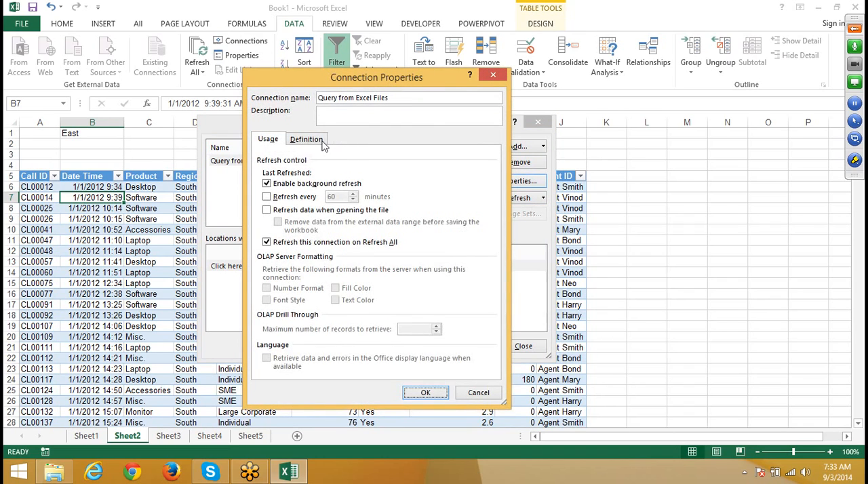
left_click(317, 140)
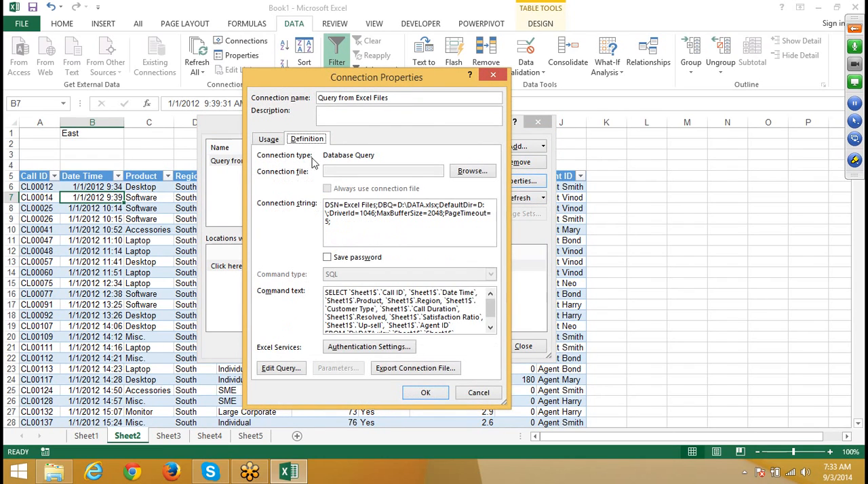
left_click(491, 329)
left_click(492, 329)
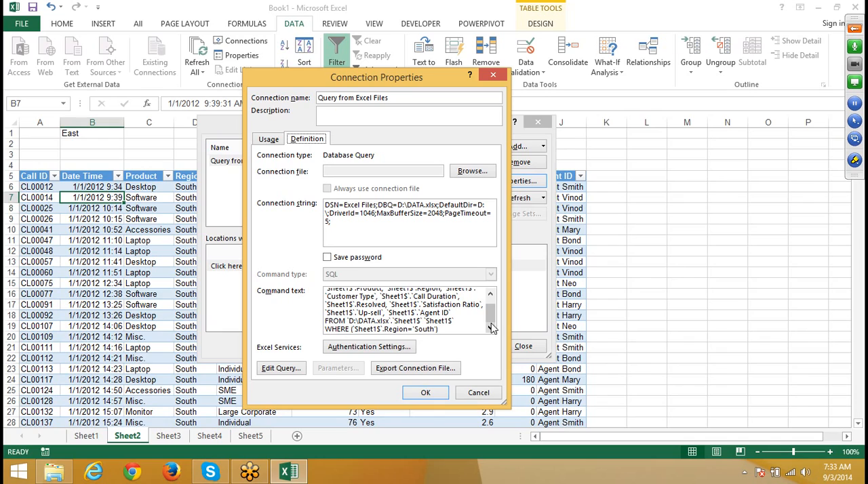
left_click(438, 329)
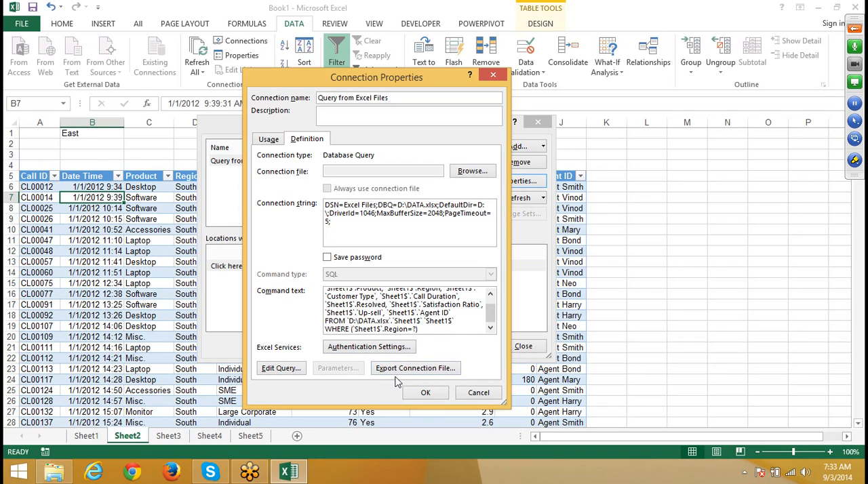
left_click(422, 393)
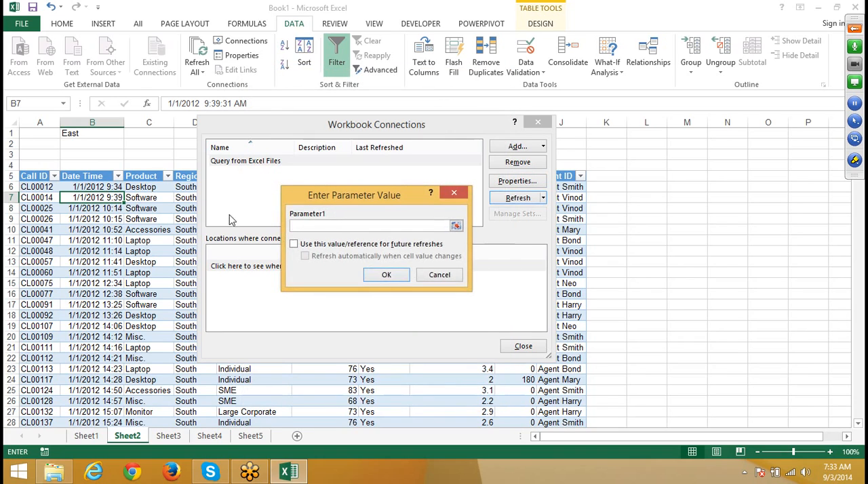
Step: Assign Sheet2!$B$1 to Parameter1 for future refreshes with automatic refresh on cell changes, and check the table's Region column
left_click(73, 133)
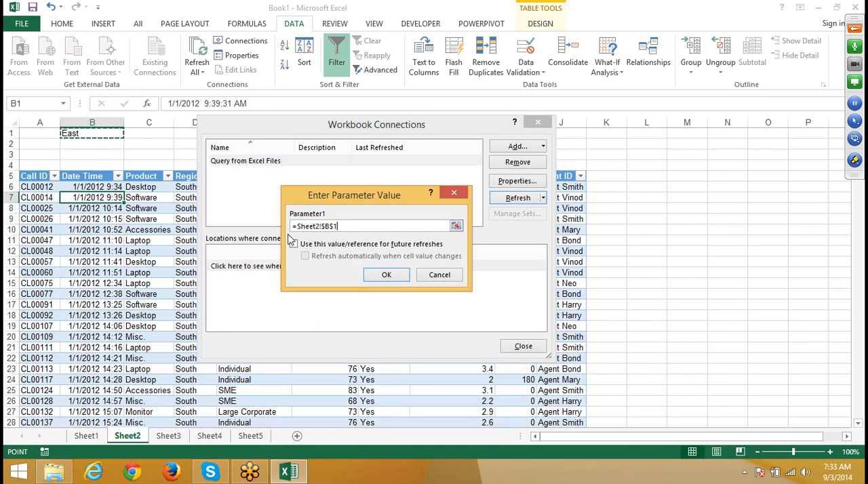
left_click(294, 244)
left_click(305, 256)
left_click(384, 274)
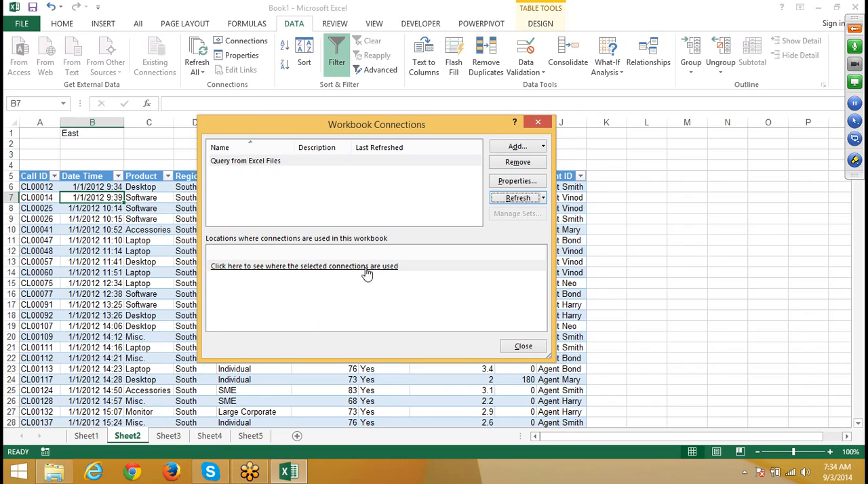
left_click(532, 352)
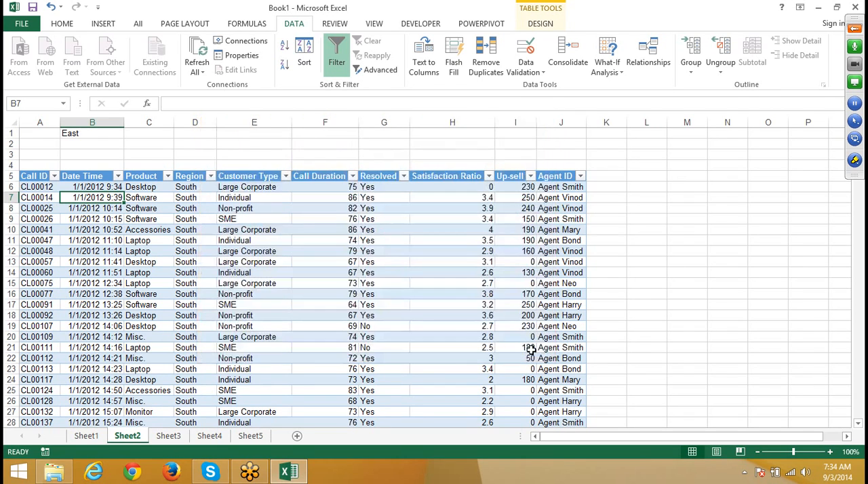
left_click(167, 239)
left_click(178, 229)
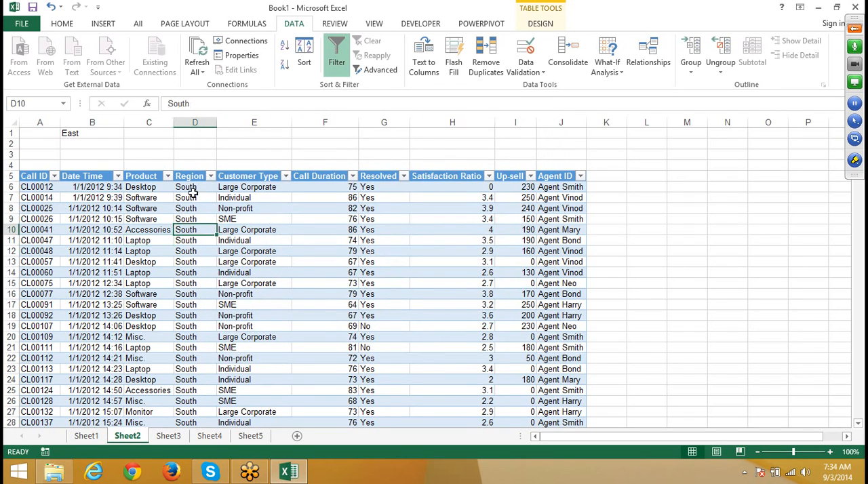
Step: Replace 'South' with ? in the WHERE clause of the Query from Excel Files connection's command text
left_click(232, 56)
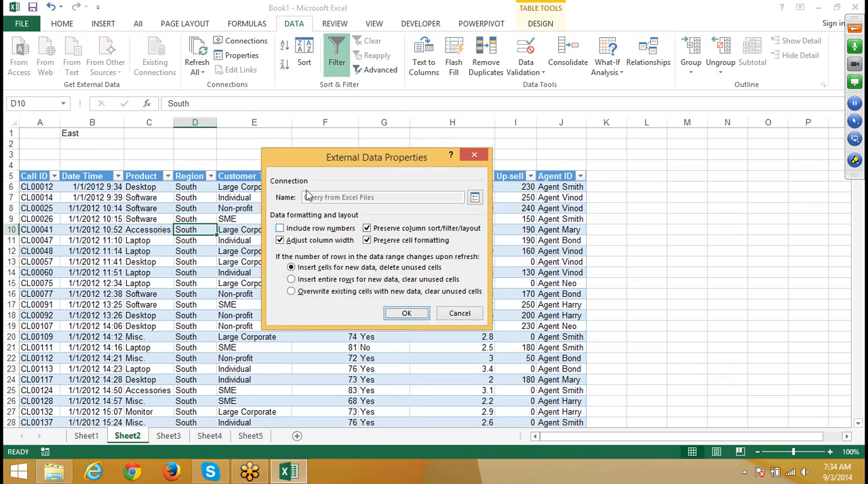
left_click(453, 315)
left_click(238, 41)
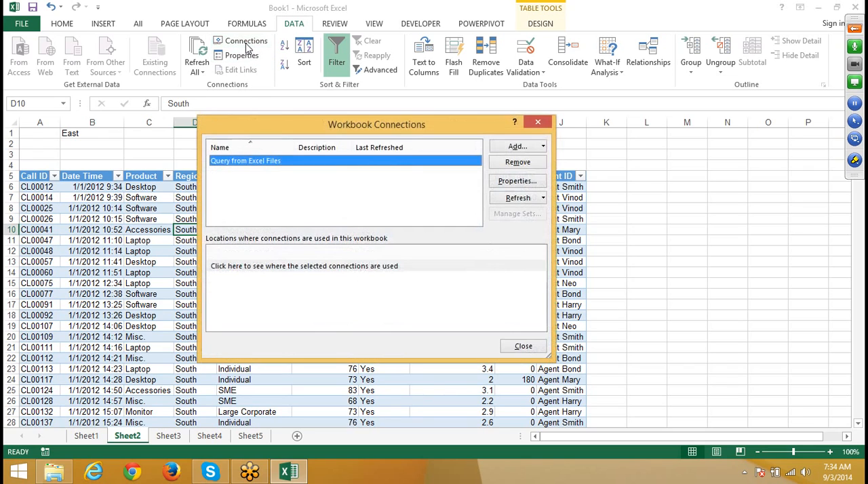
left_click(519, 182)
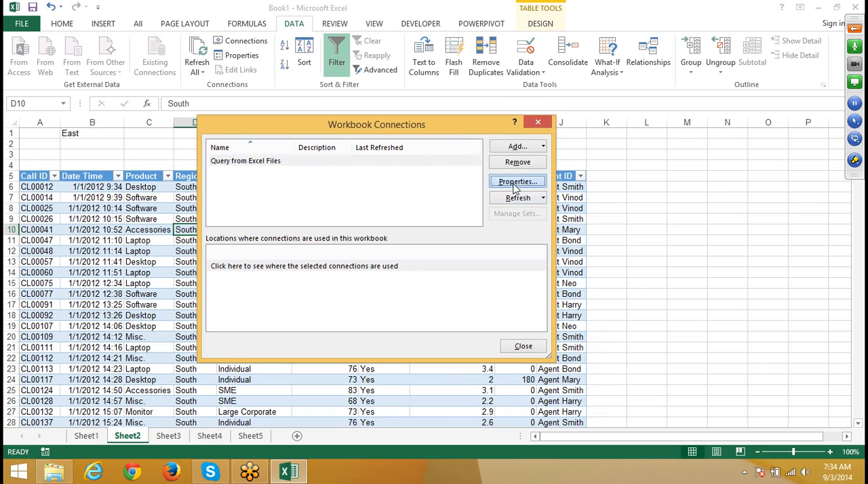
left_click(308, 140)
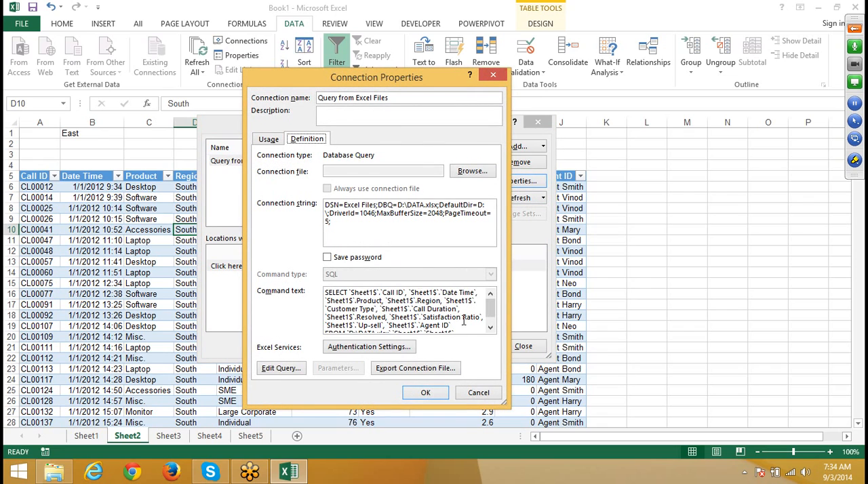
left_click(491, 329)
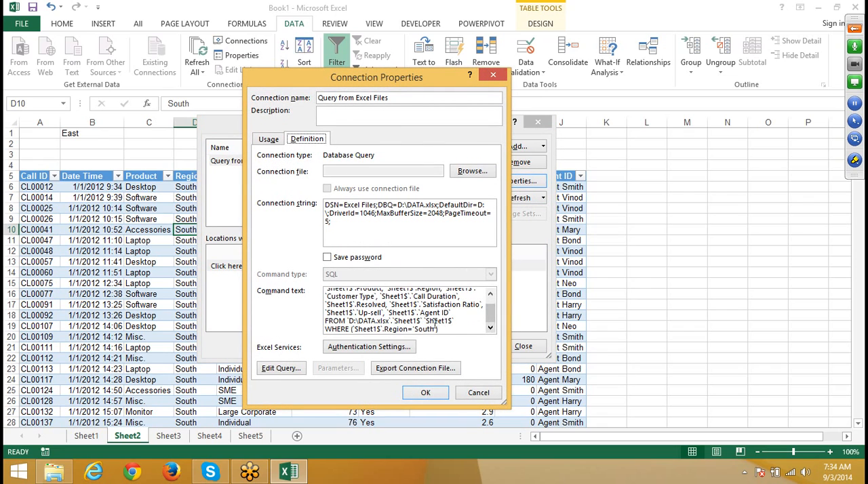
left_click(437, 328)
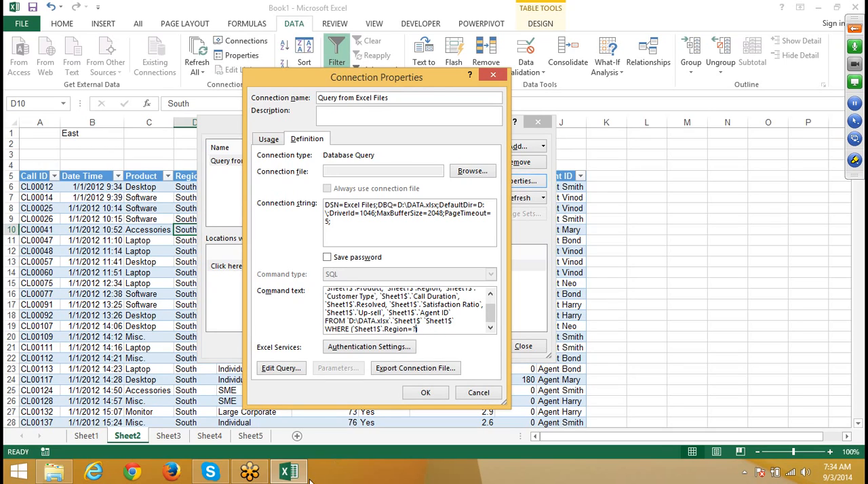
Step: Open the connection's query for editing in Microsoft Query, skipping the wizard, and set the Region criterion's value to ?
left_click(264, 371)
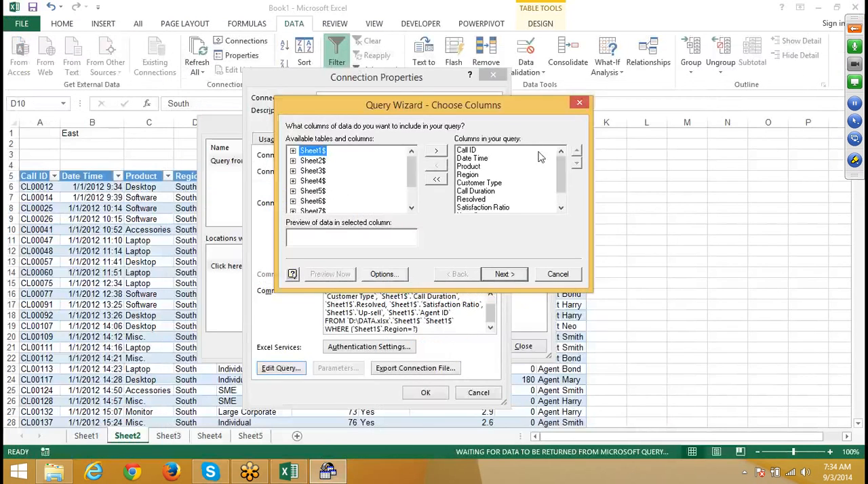
left_click(557, 275)
left_click(407, 201)
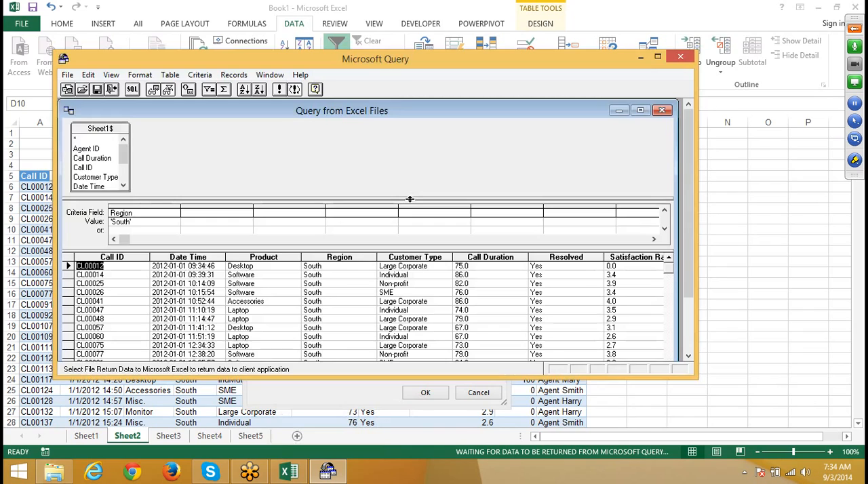
left_click(159, 224)
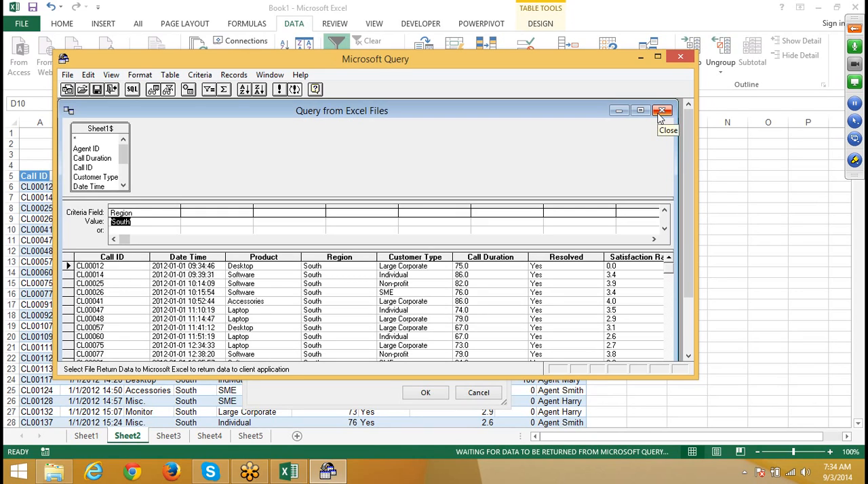
left_click(141, 223)
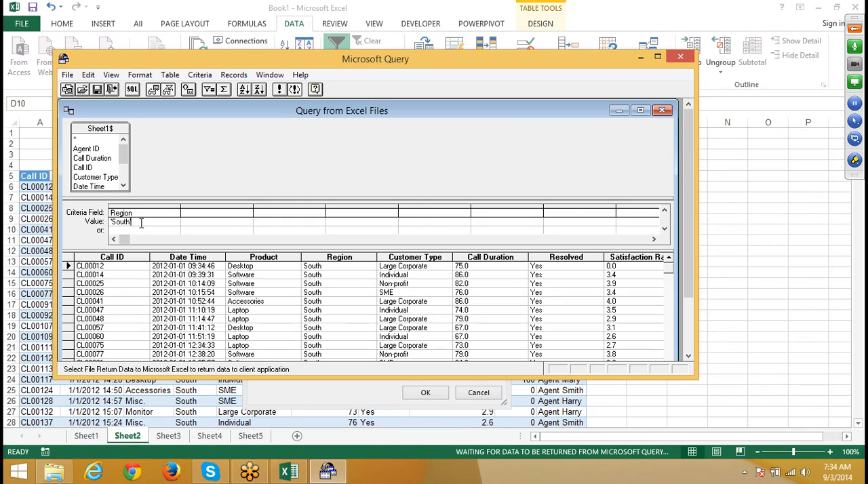
left_click_drag(140, 224, 110, 222)
left_click(110, 222)
double_click(110, 222)
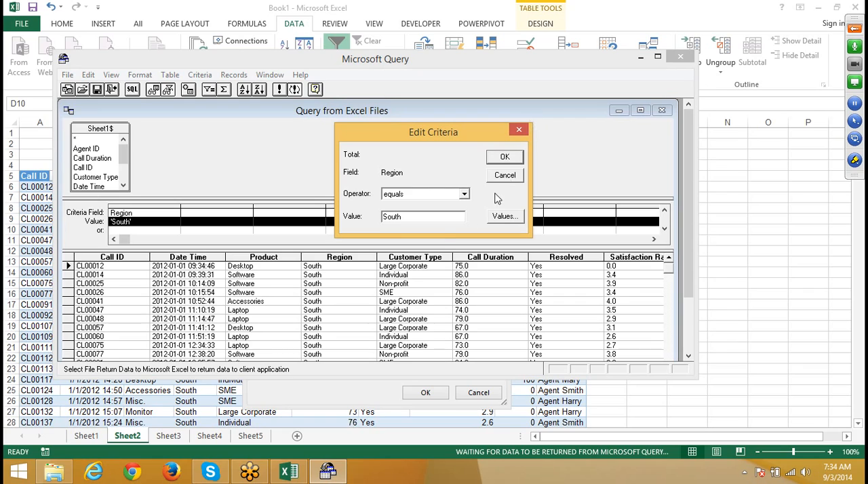
left_click_drag(426, 219, 319, 220)
type("?")
left_click(505, 160)
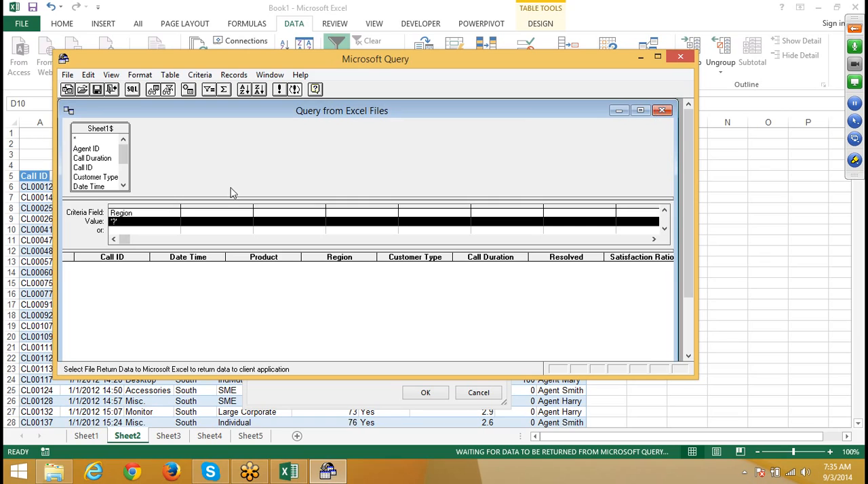
Step: Change the Region criterion's value to south and return the data to Microsoft Excel
left_click(151, 222)
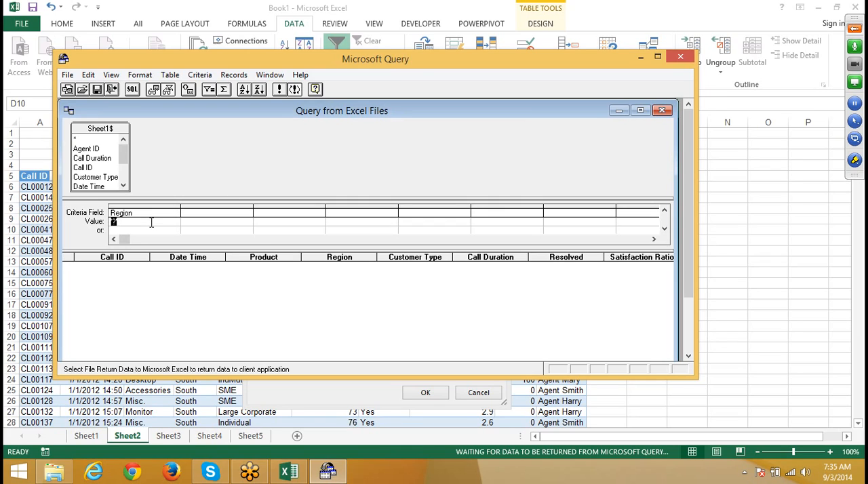
left_click(201, 221)
left_click(150, 223)
type("south")
left_click(194, 285)
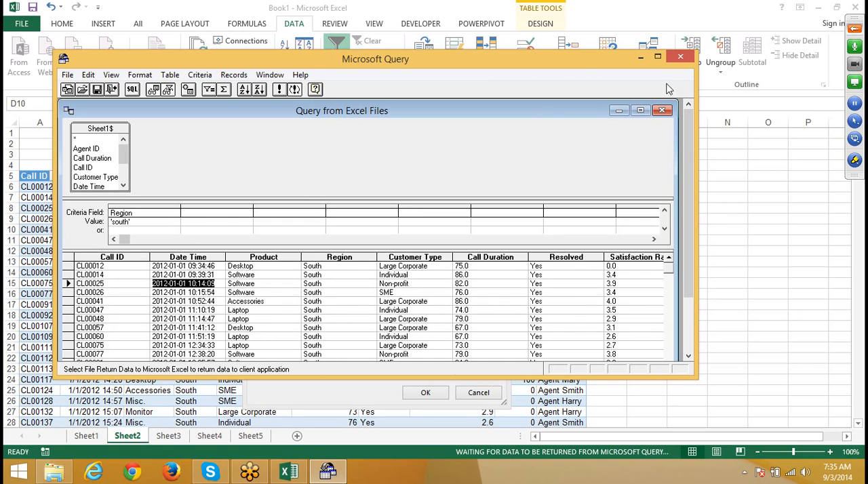
left_click(68, 74)
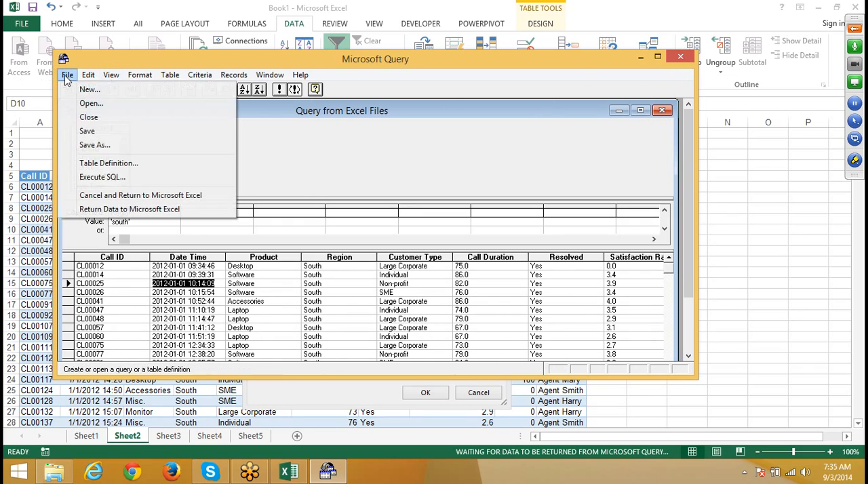
left_click(111, 210)
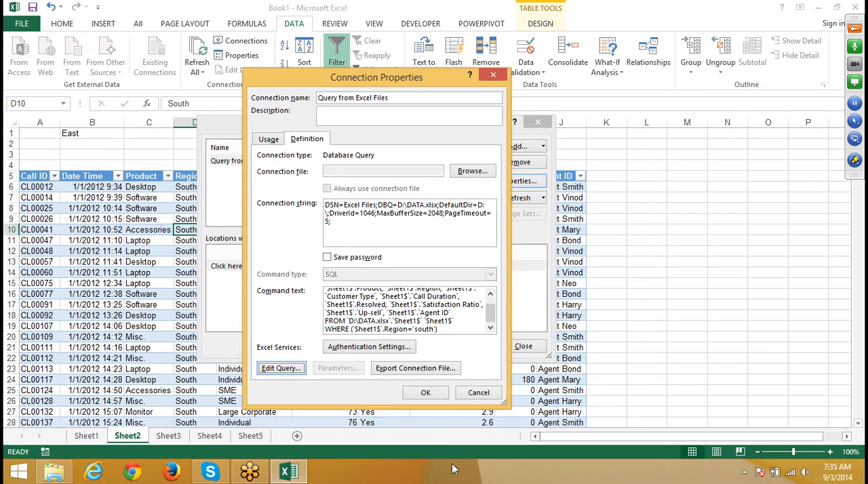
Step: Replace 'south', including its quotes, with ? in the command text's WHERE clause and apply the connection properties
left_click(425, 329)
double_click(425, 329)
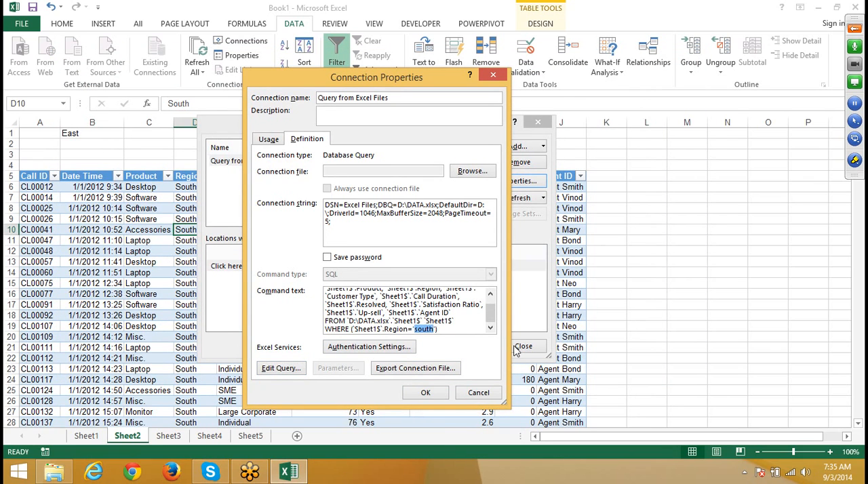
type("?")
key("BackSpace")
key("BackSpace")
left_click(421, 395)
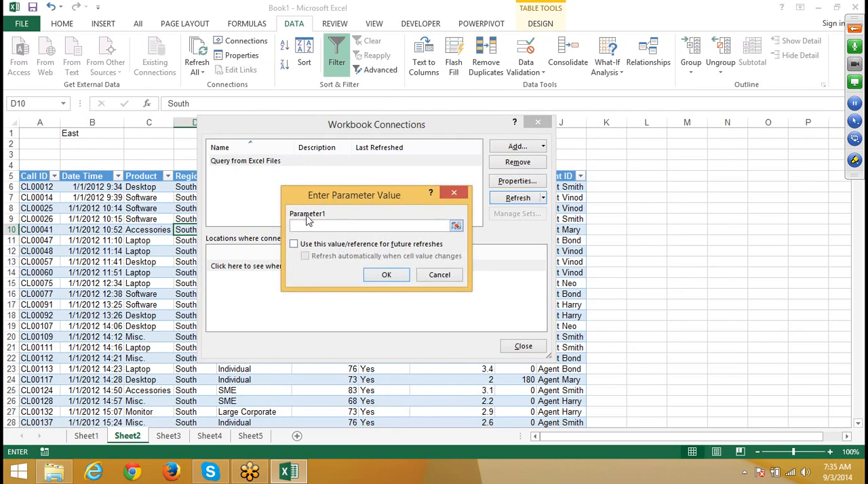
Step: Assign =Sheet2!$B$1 to Parameter1, use it for future refreshes, and refresh automatically when the cell value changes
left_click(76, 134)
left_click(294, 243)
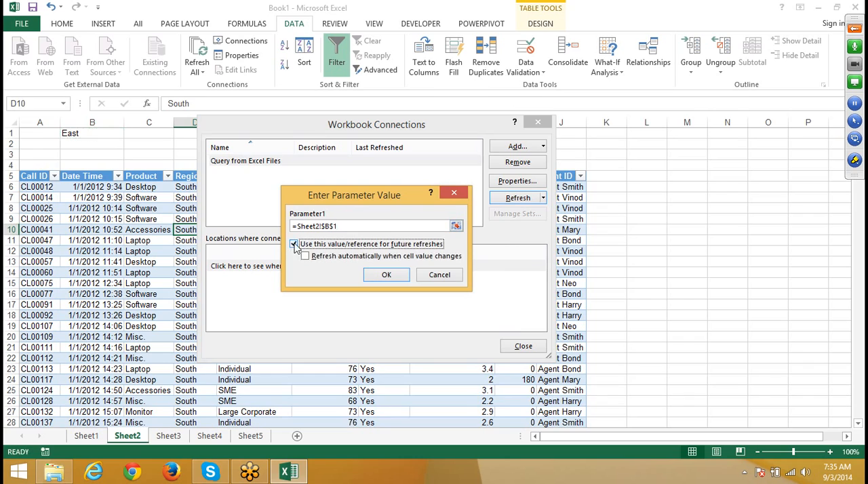
left_click(307, 261)
left_click(381, 276)
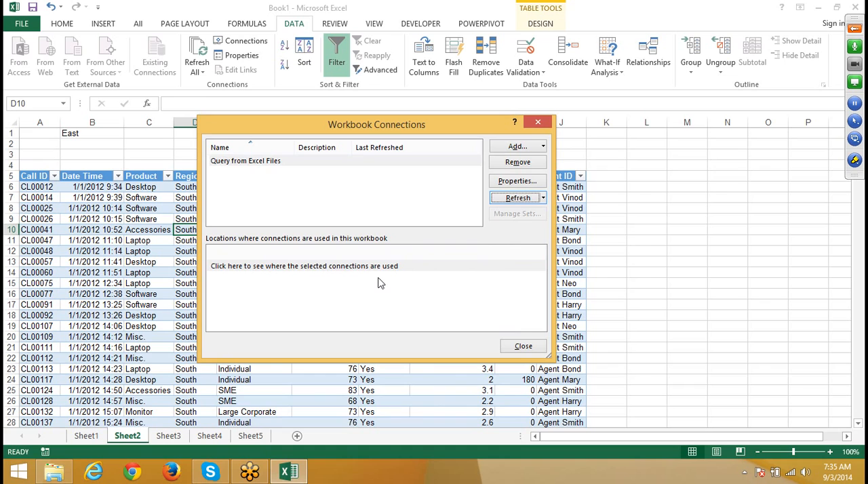
Step: Check the connection's usage properties and look through the Region column of the Sheet2 table
left_click(516, 182)
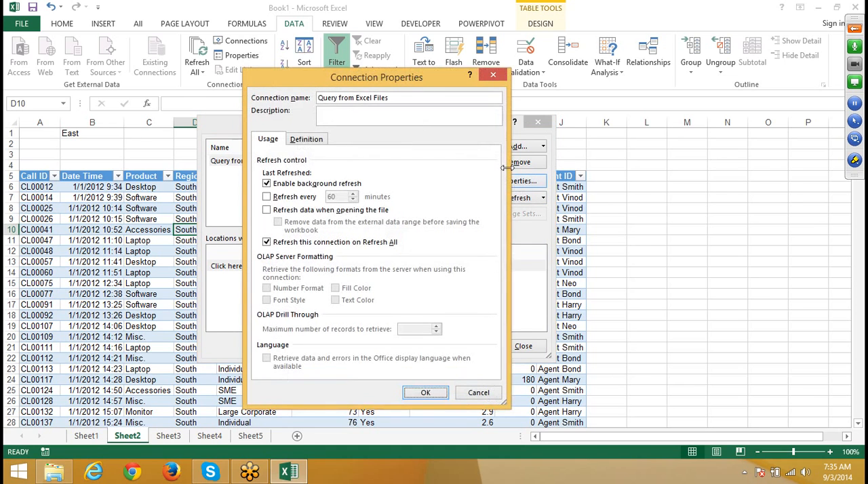
left_click(493, 75)
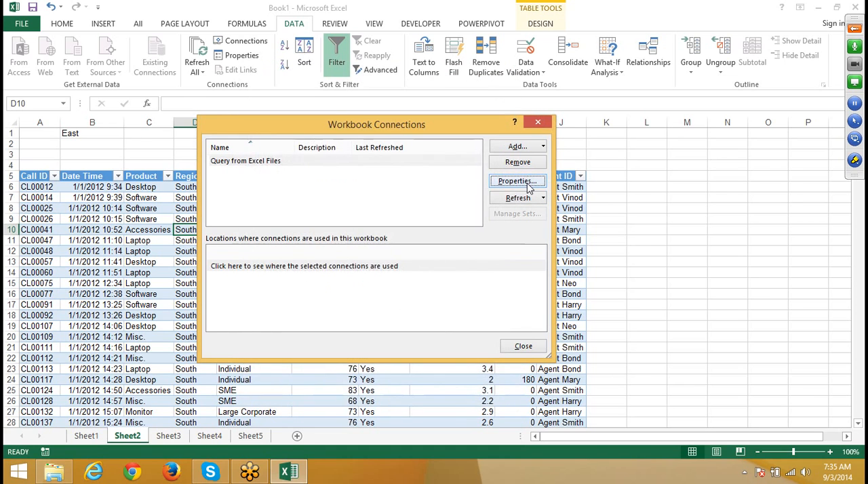
left_click(539, 123)
left_click(209, 228)
scroll(207, 237, "down", 5)
scroll(205, 238, "up", 5)
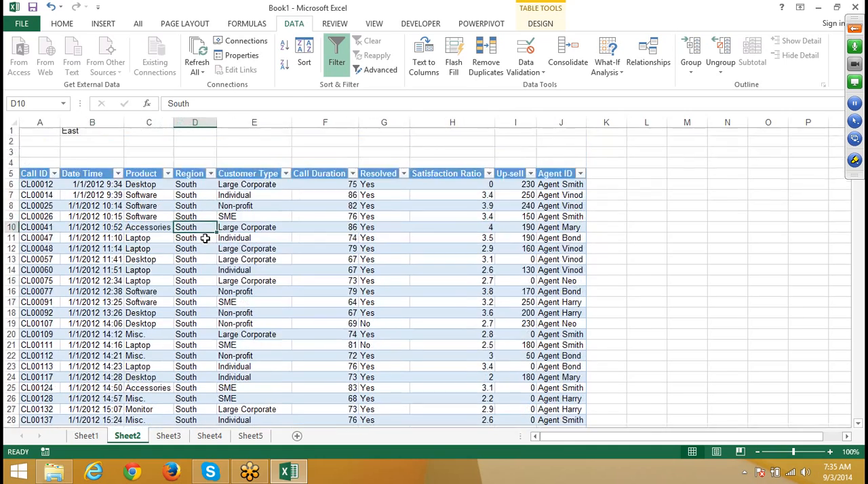
scroll(205, 239, "down", 4)
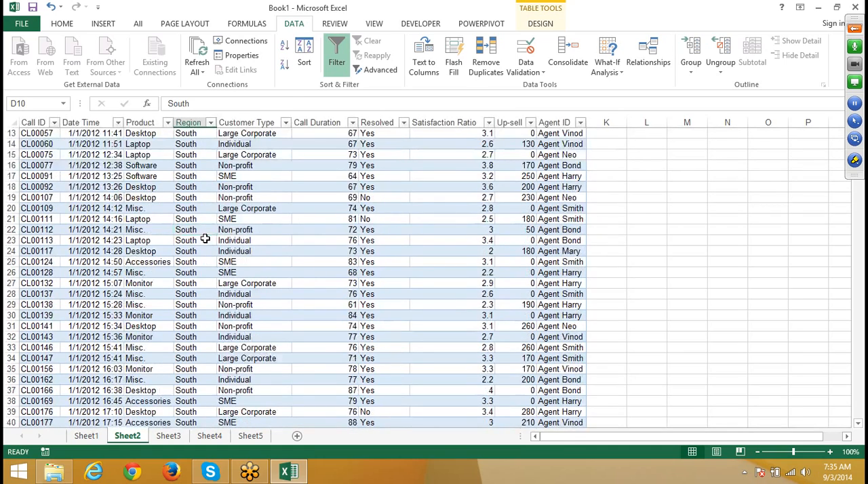
scroll(205, 239, "up", 4)
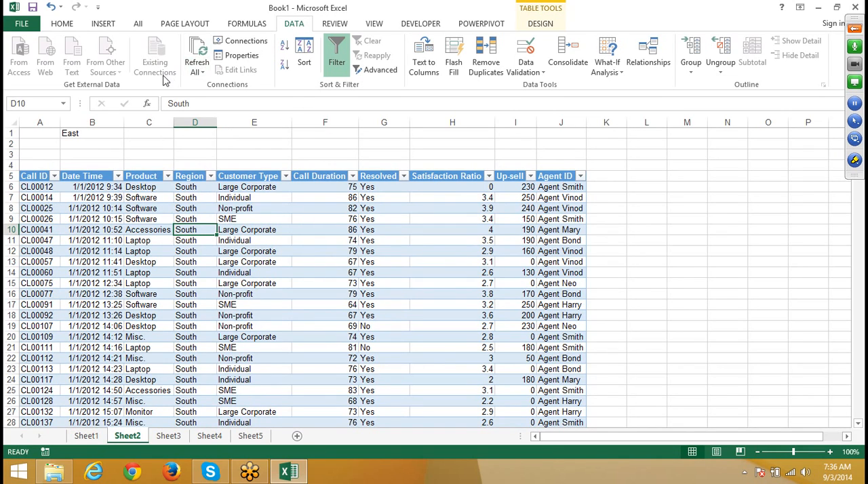
Step: Review the external data properties and the Query from Excel Files connection's usage and definition settings
left_click(237, 57)
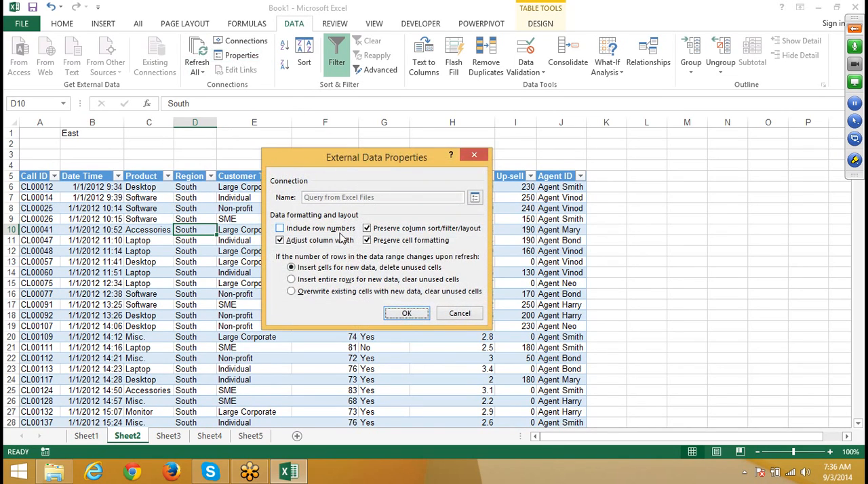
left_click(480, 314)
left_click(251, 42)
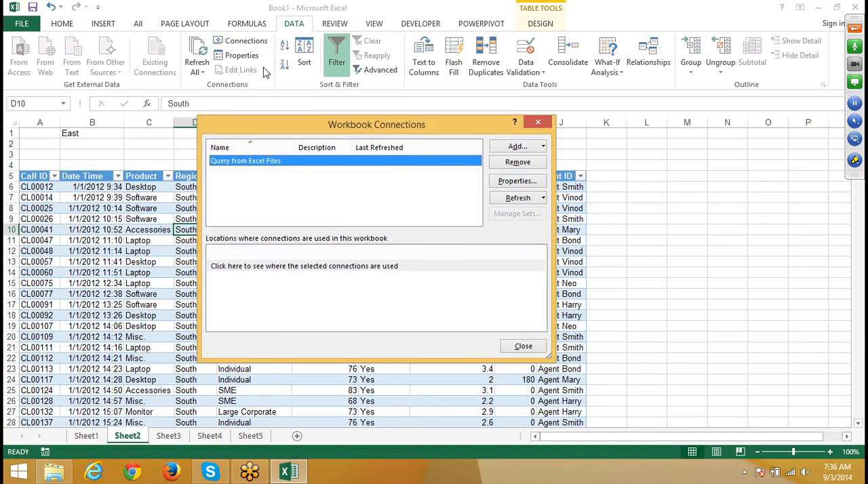
left_click(506, 185)
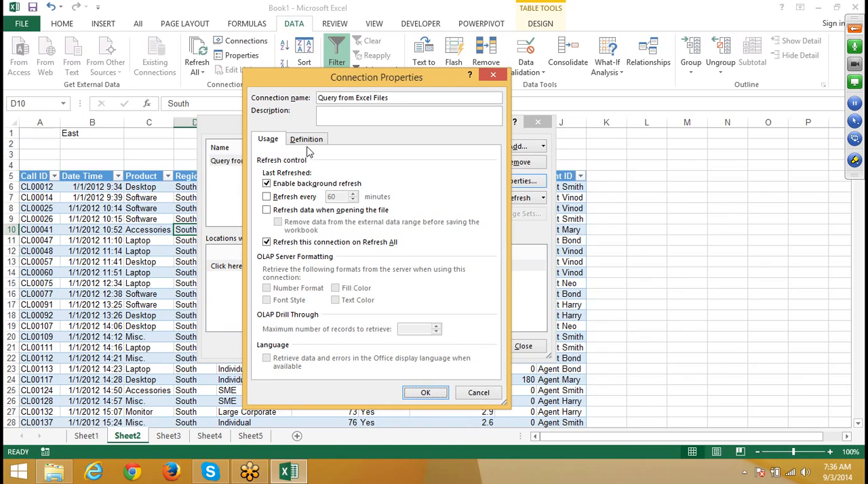
left_click(267, 198)
left_click(267, 199)
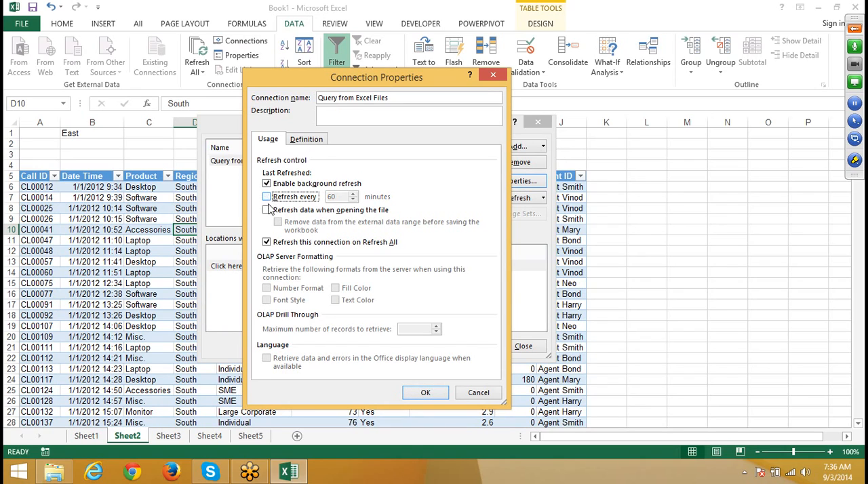
left_click(307, 140)
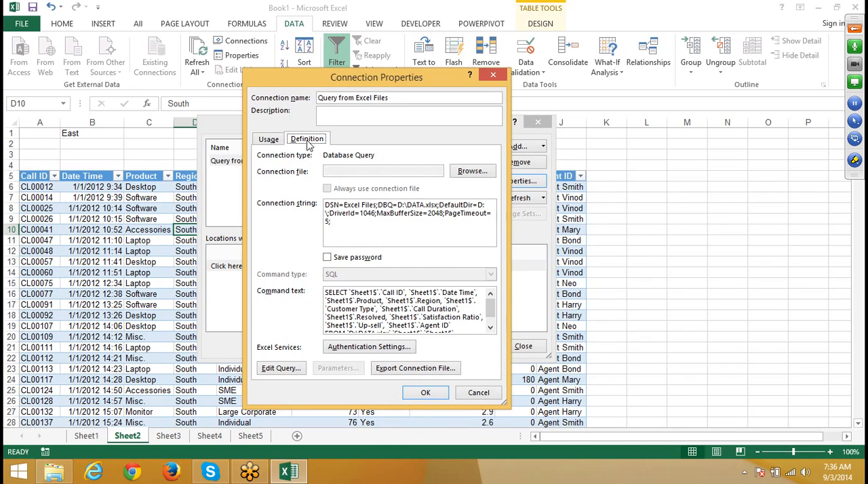
left_click(493, 74)
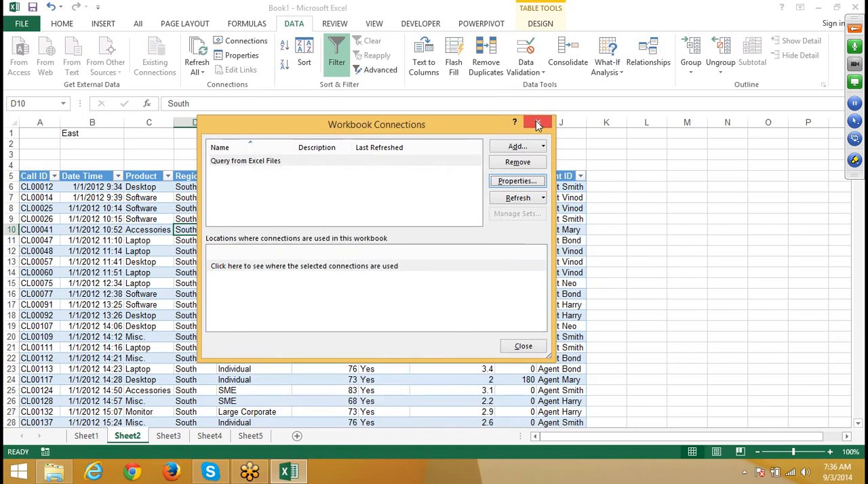
left_click(537, 122)
Step: Refresh the query table on Sheet2 from cell C13
left_click(168, 266)
right_click(167, 266)
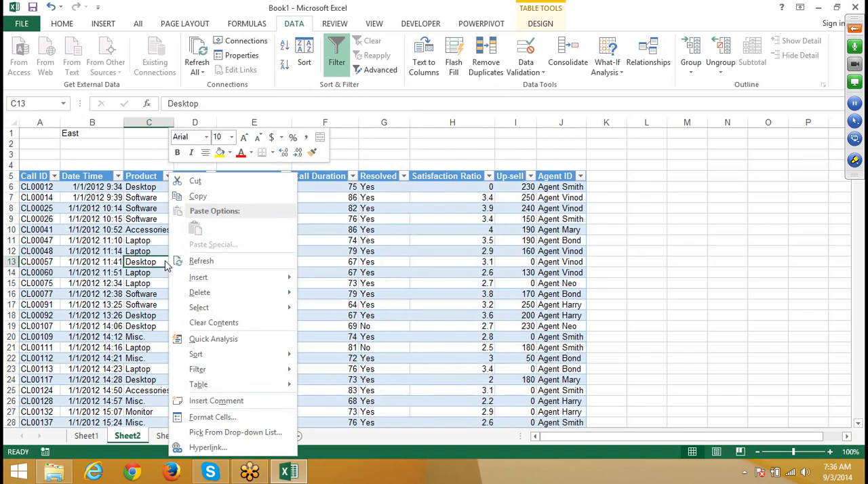
left_click(196, 263)
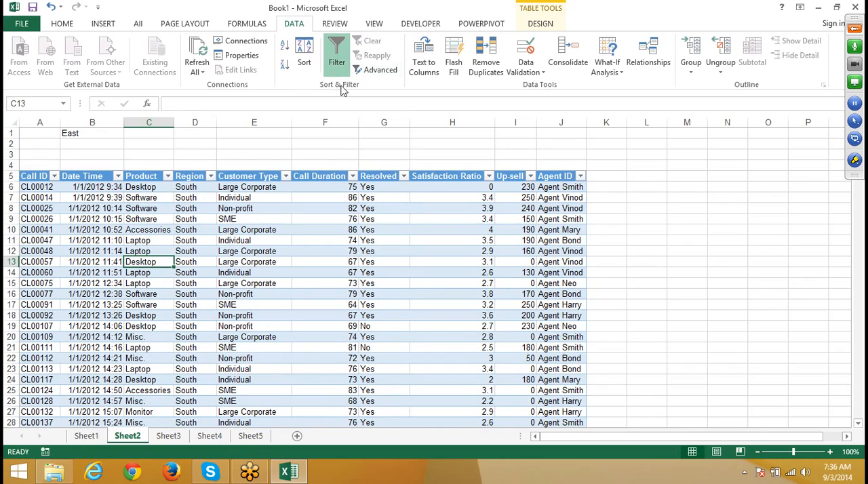
Step: Change the WHERE condition in the Query from Excel Files connection's command text to Region=? in place of 'South'
left_click(237, 55)
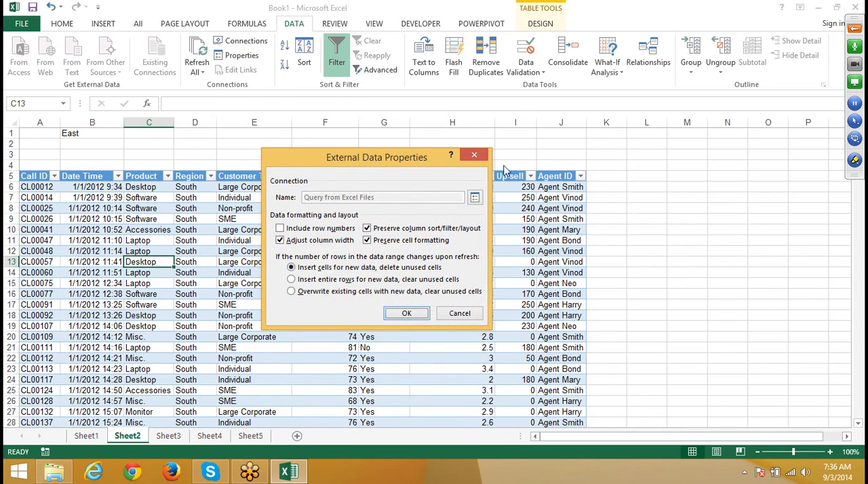
key("Return")
left_click(241, 41)
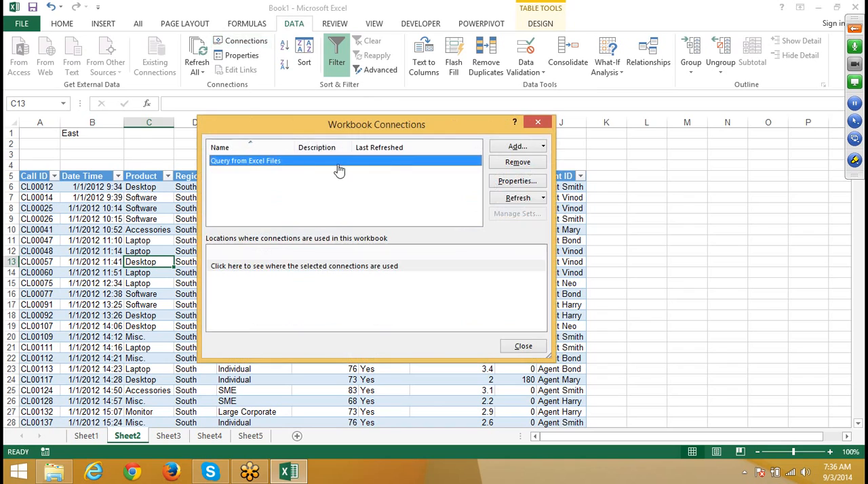
left_click(518, 181)
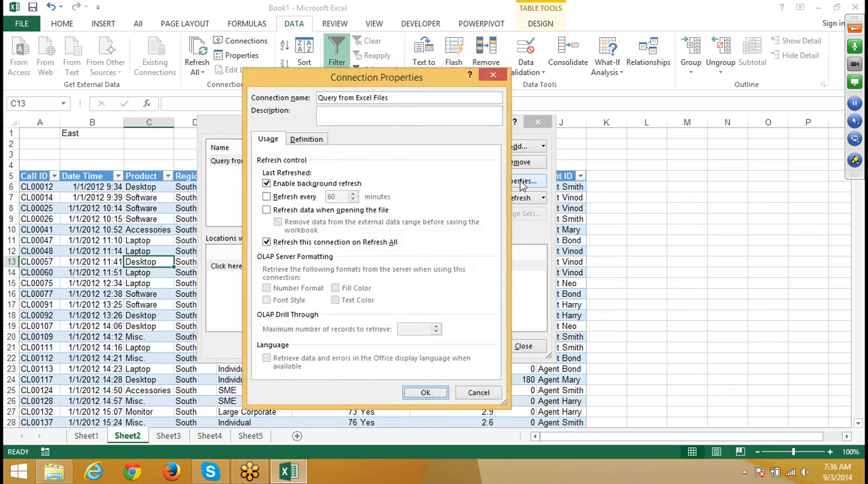
left_click(307, 139)
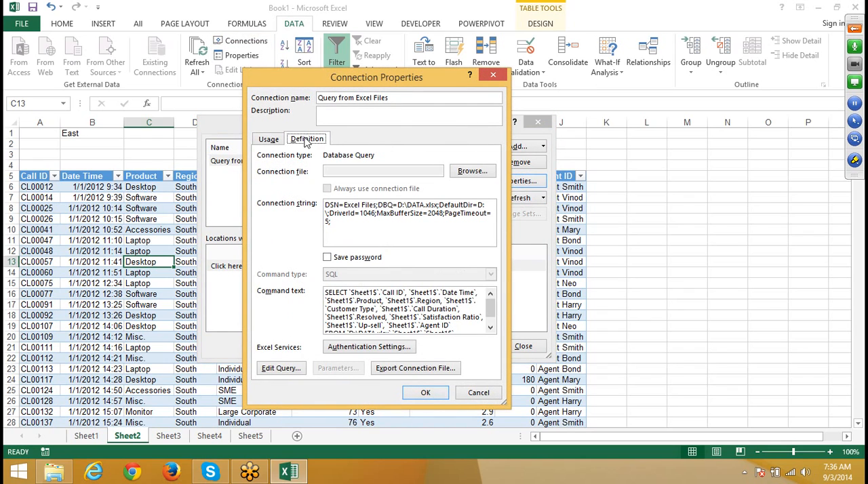
left_click(490, 328)
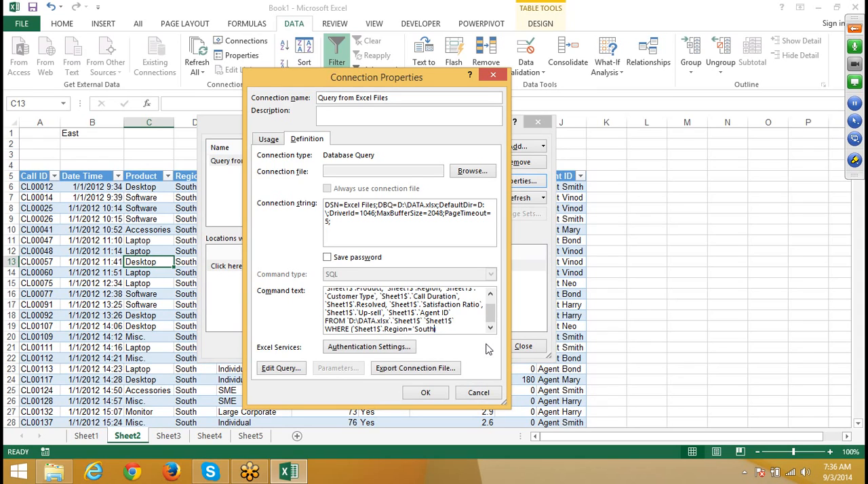
key("BackSpace")
left_click(283, 370)
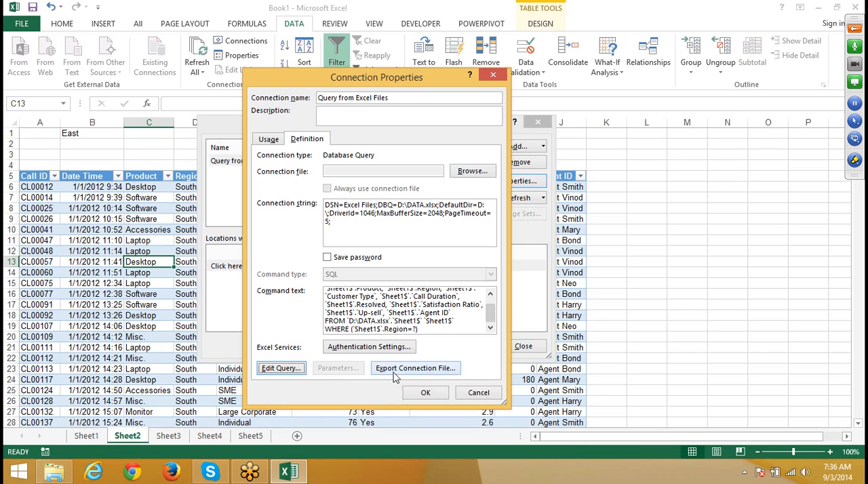
Step: Set the connection's Excel Services authentication to None and apply the connection properties
left_click(371, 350)
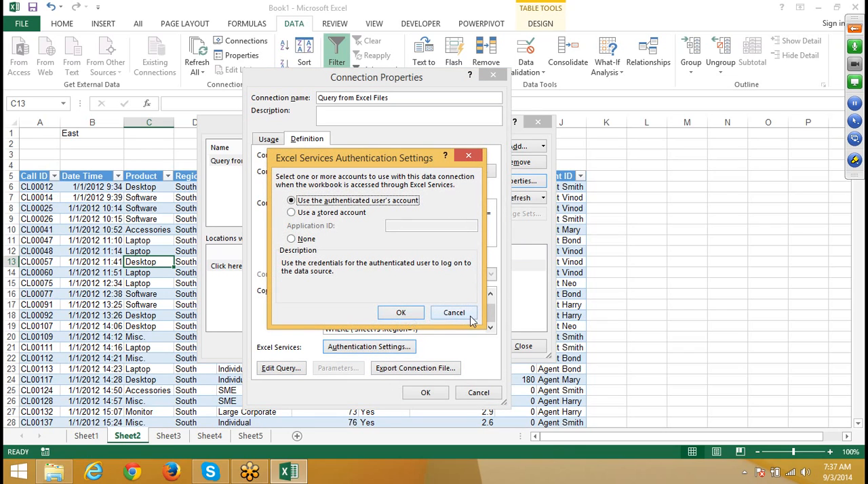
left_click(293, 240)
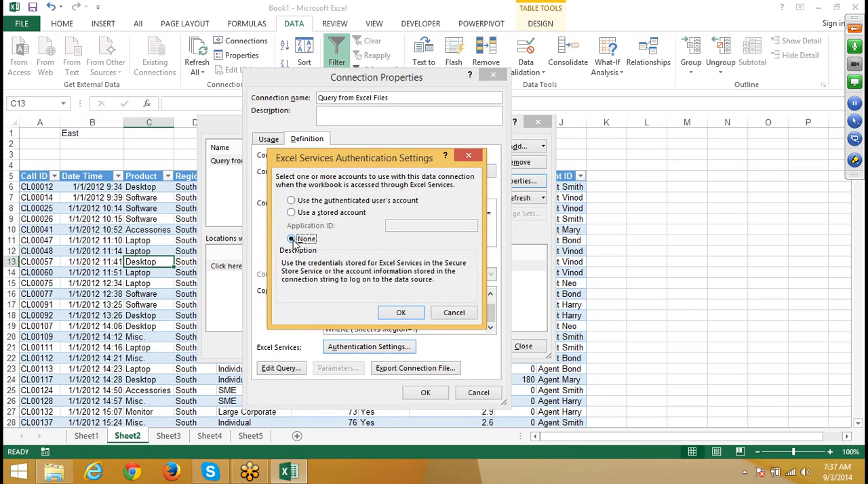
left_click(401, 315)
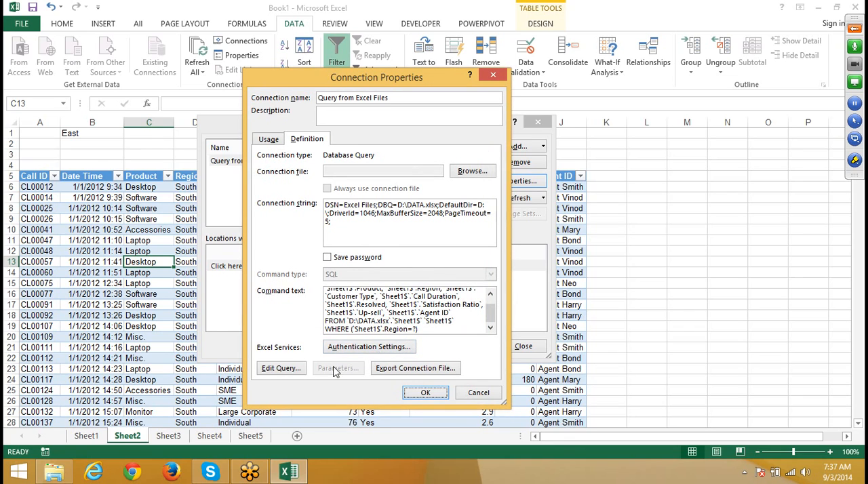
left_click(386, 320)
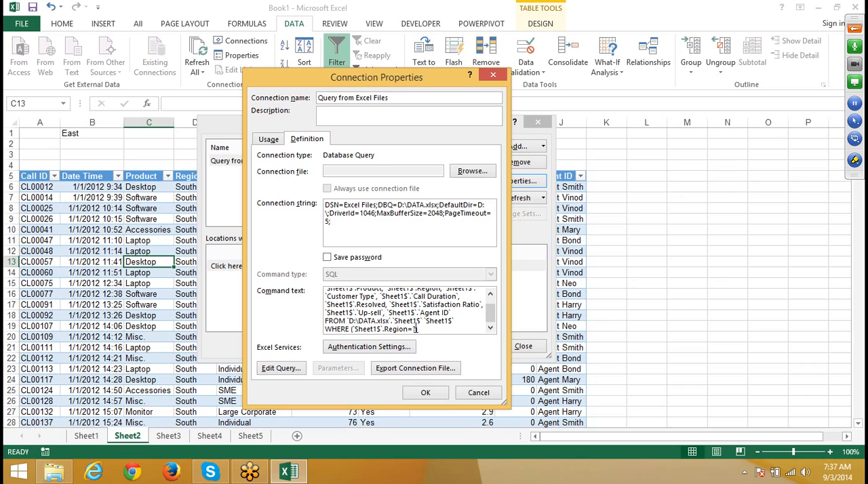
left_click(420, 394)
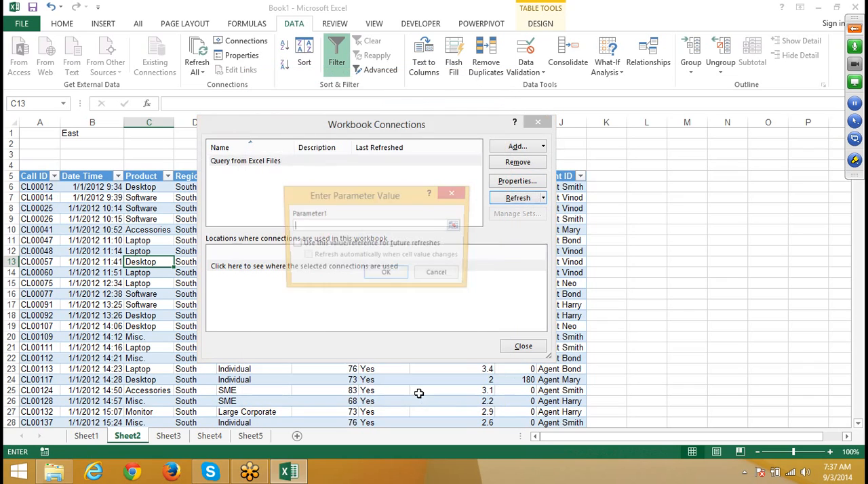
Step: Link Parameter1 to =Sheet2!$B$1 for future refreshes with automatic refresh on cell changes, and refresh the connection
left_click(95, 134)
left_click(294, 243)
left_click(306, 256)
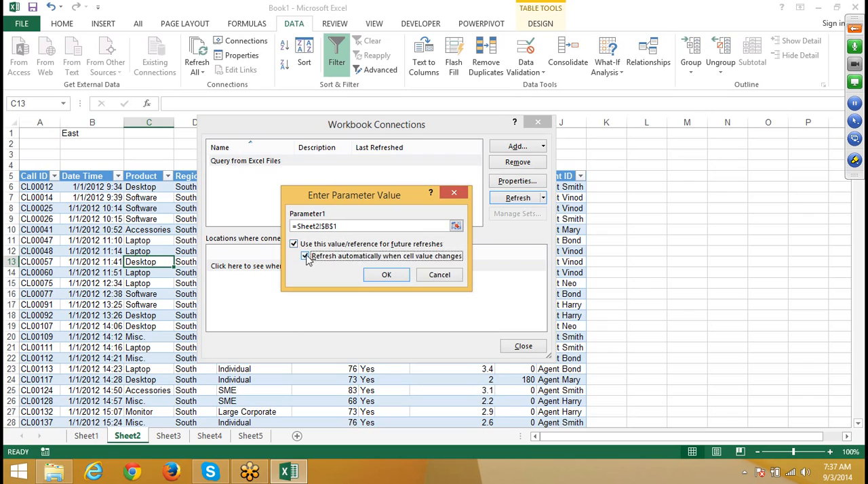
left_click(386, 275)
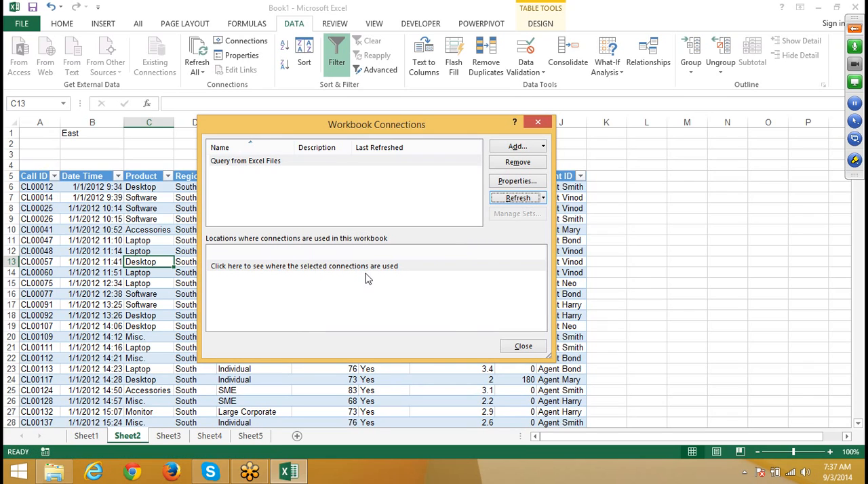
left_click(512, 198)
Step: Open the Query from Excel Files connection's query in Microsoft Query and clear the value of its Region criterion
left_click(512, 183)
left_click(302, 143)
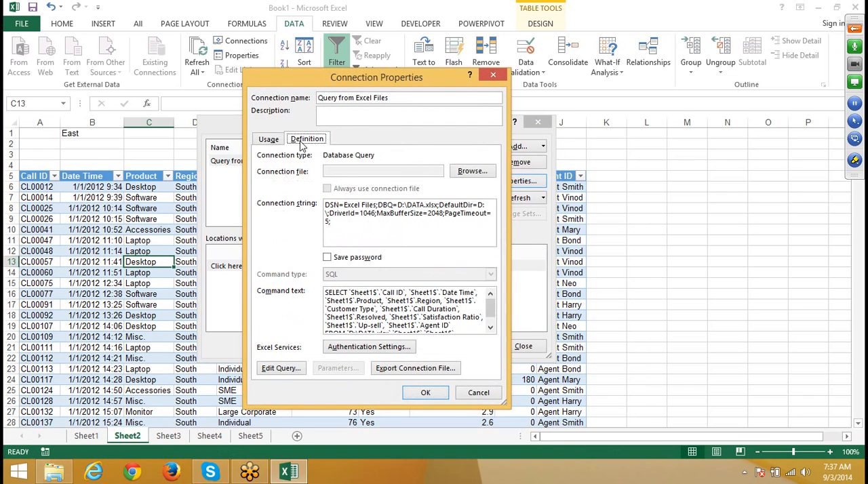
scroll(372, 301, "down", 2)
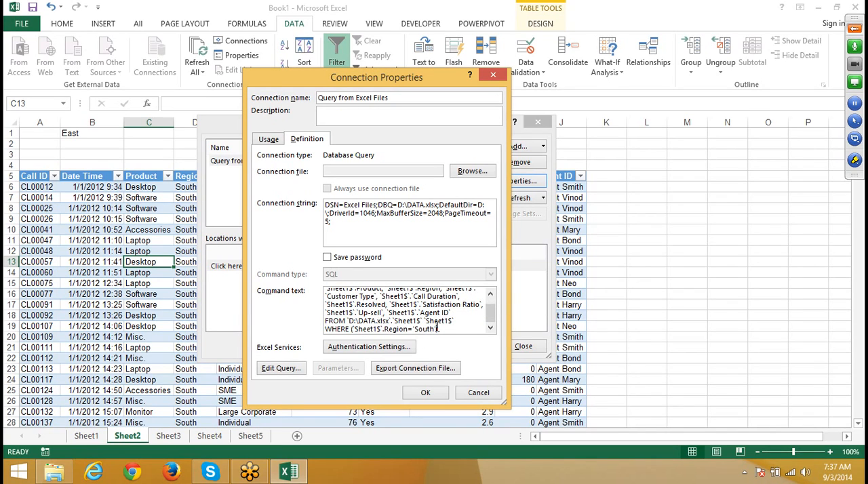
left_click(268, 374)
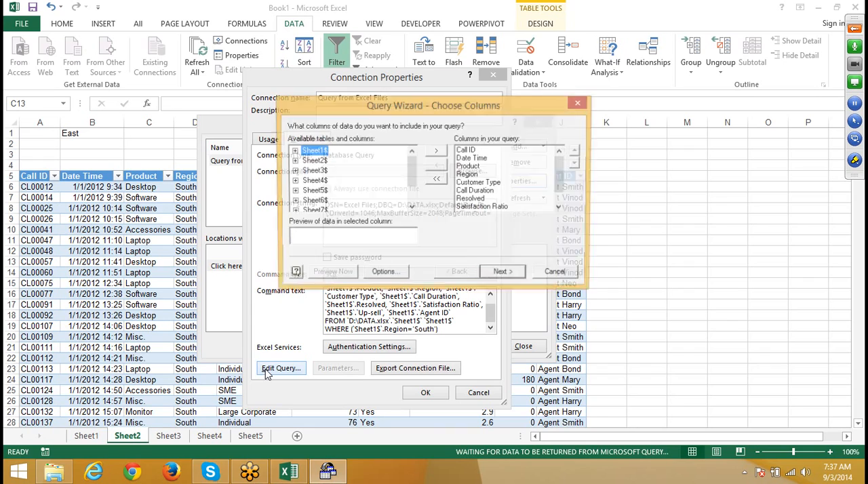
left_click(556, 276)
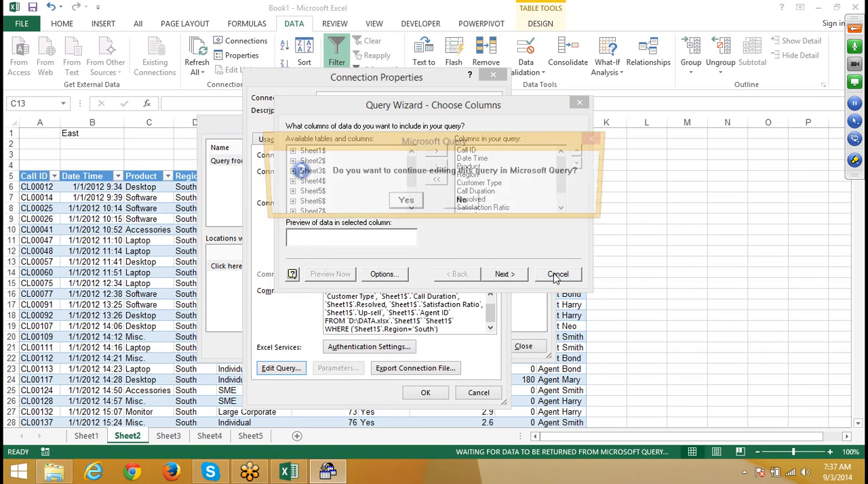
left_click(404, 202)
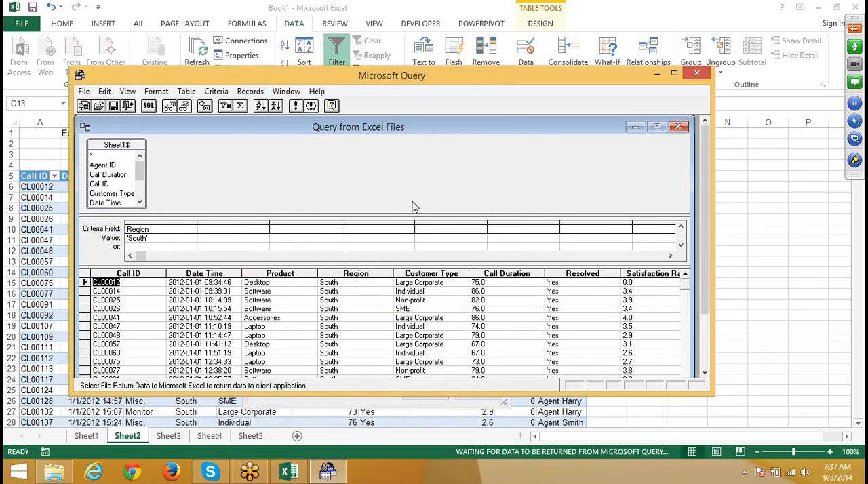
left_click(170, 240)
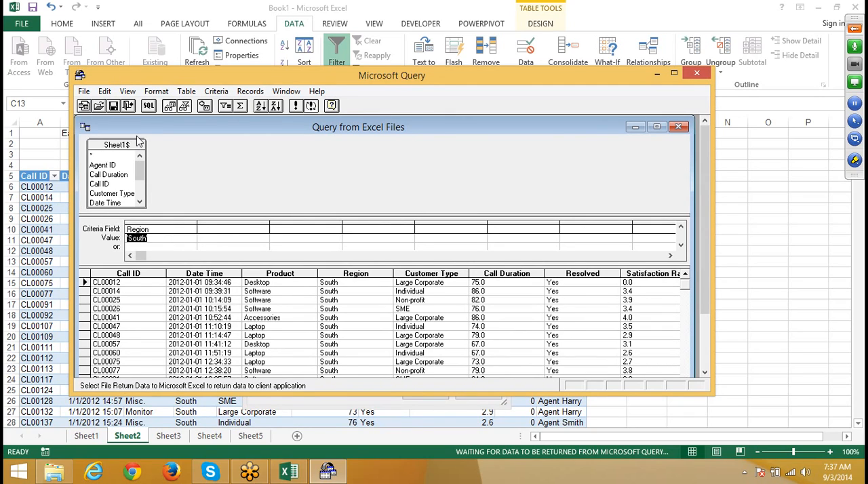
key("Delete")
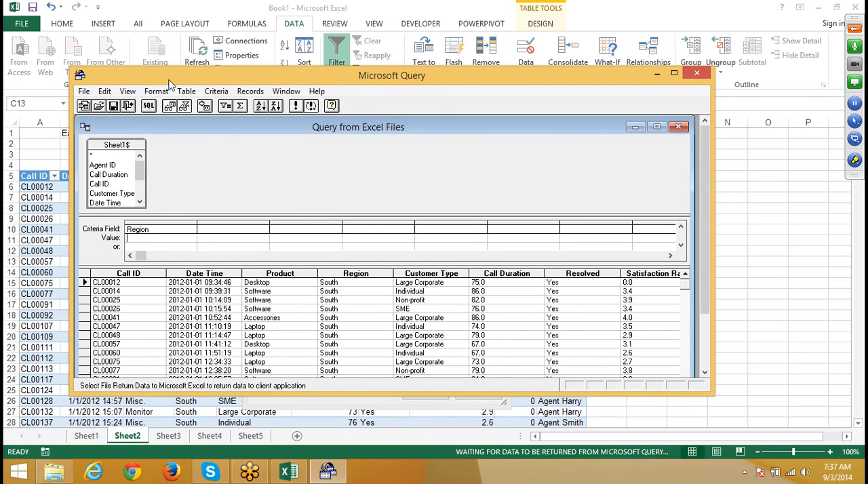
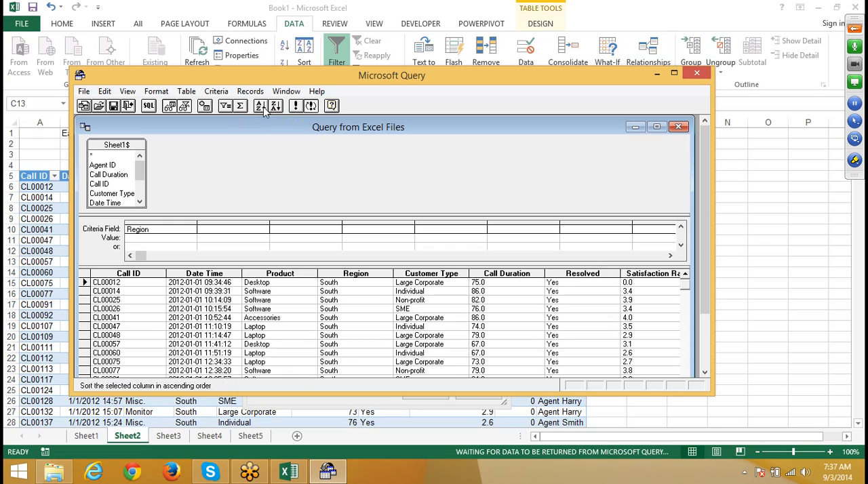
Step: Run the query with the Region criterion left empty
left_click(297, 108)
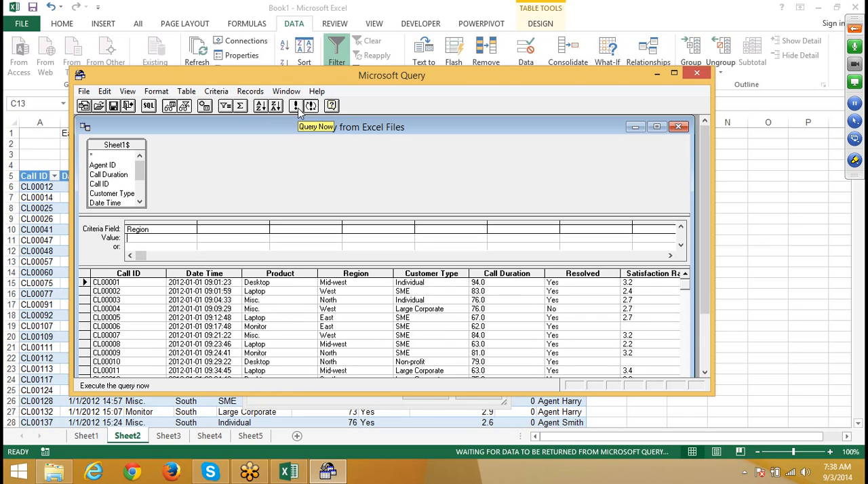
Step: Examine Microsoft Query's available commands, its user Options and the Query Properties, leaving all settings as they are
left_click(188, 95)
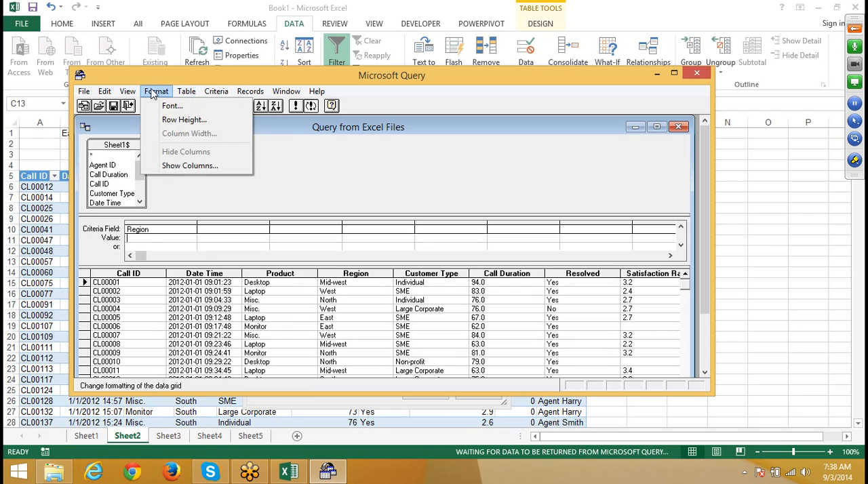
mouse_move(129, 90)
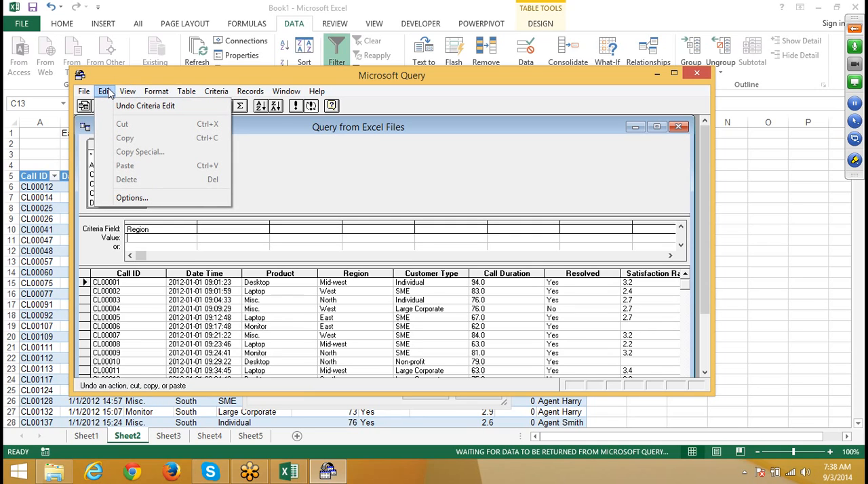
left_click(136, 200)
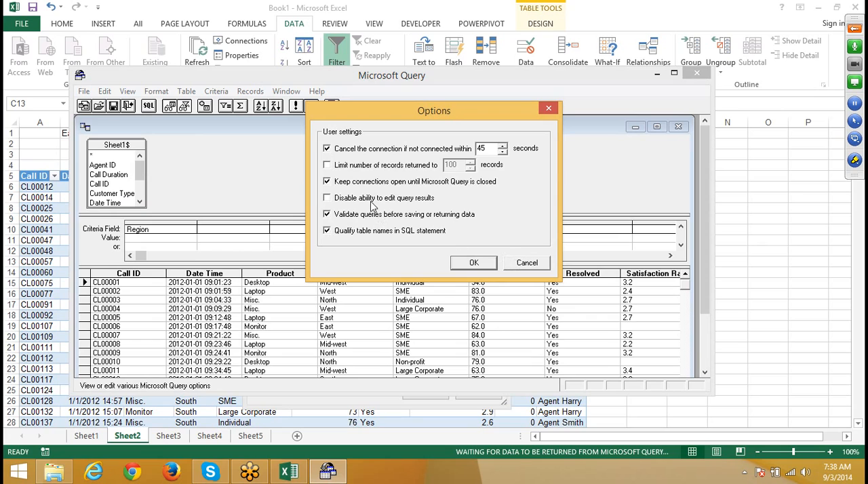
left_click(527, 264)
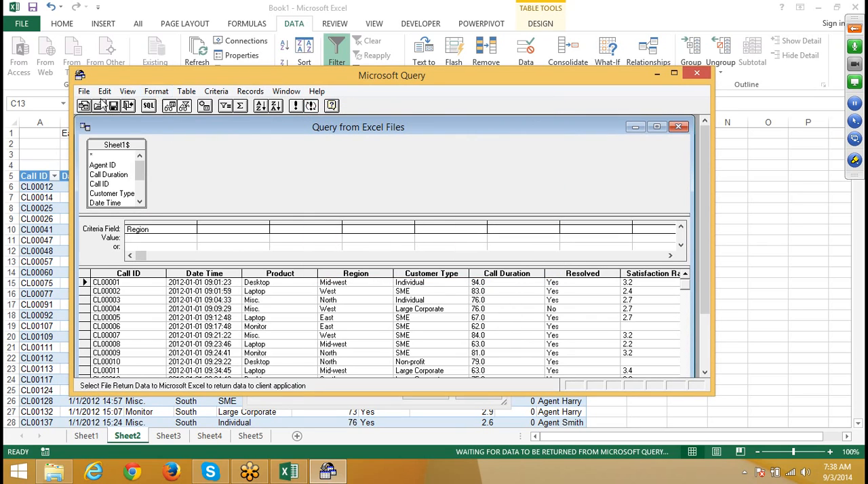
left_click(105, 91)
mouse_move(127, 91)
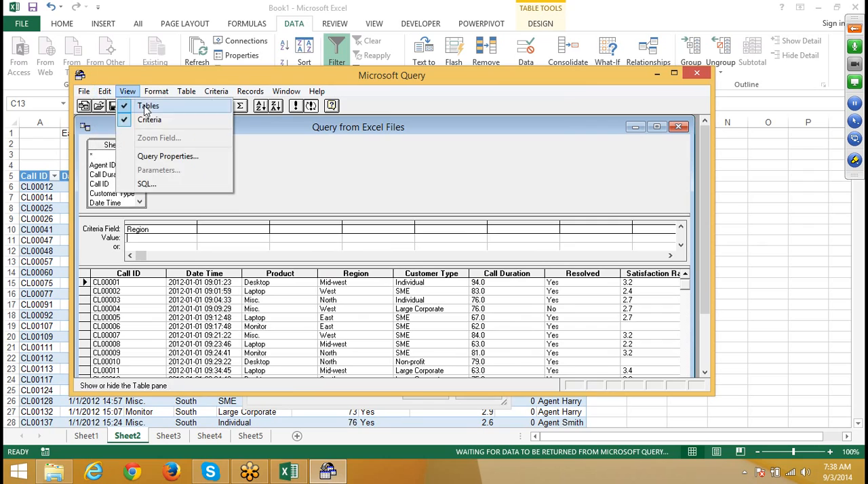
mouse_move(179, 95)
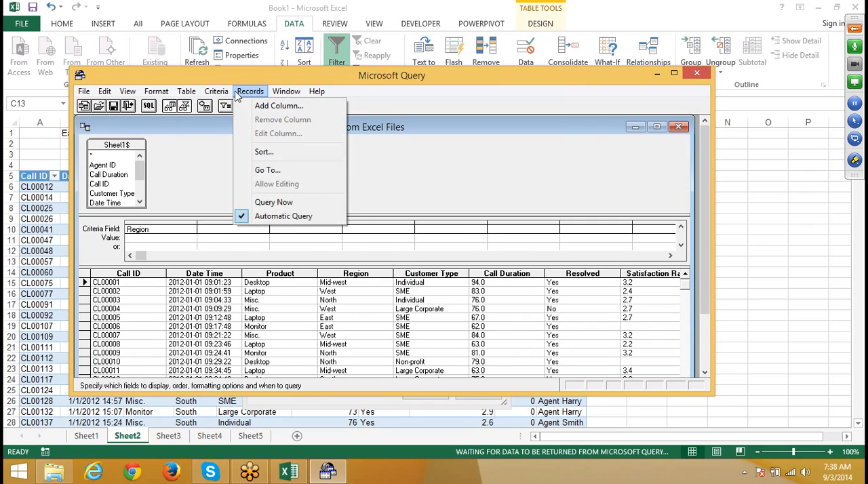
mouse_move(226, 99)
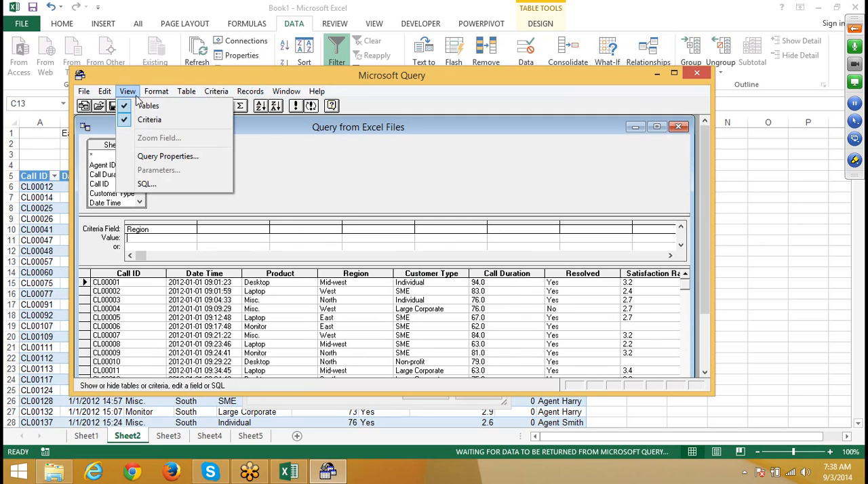
left_click(164, 161)
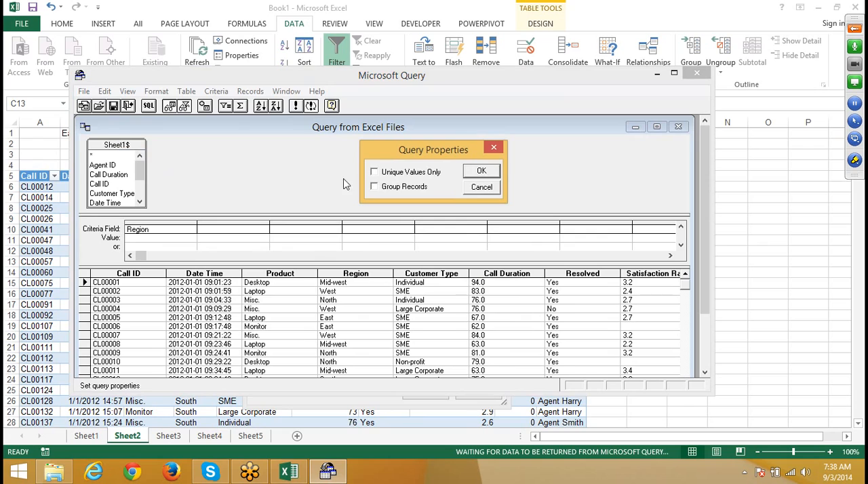
left_click(494, 148)
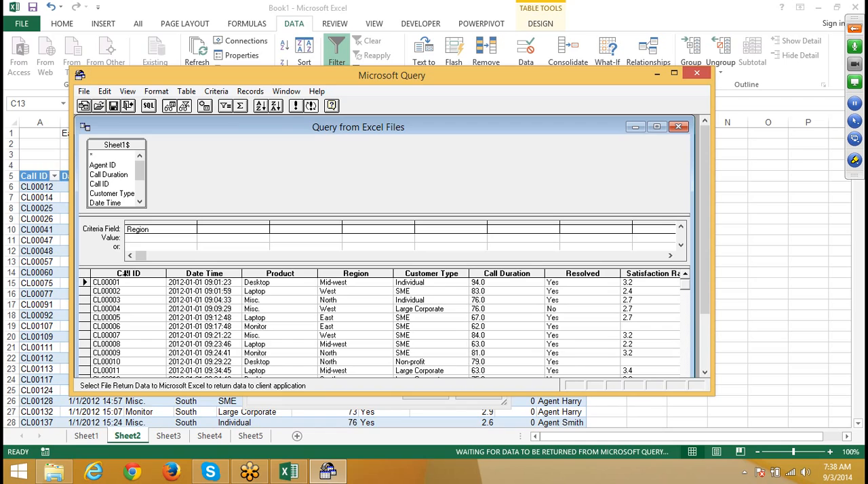
Step: Replace the Region criterion with Customer Type, set its value to SME, and return to the connection properties
key("Up")
type("w")
left_click(192, 230)
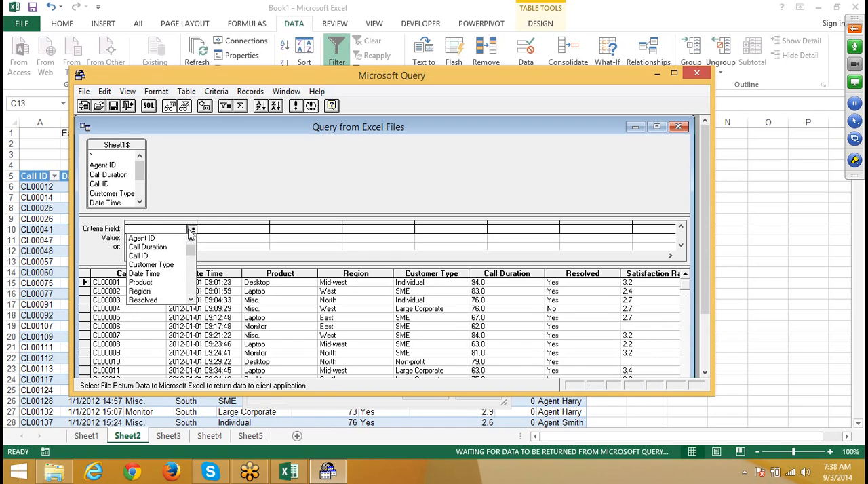
left_click(173, 266)
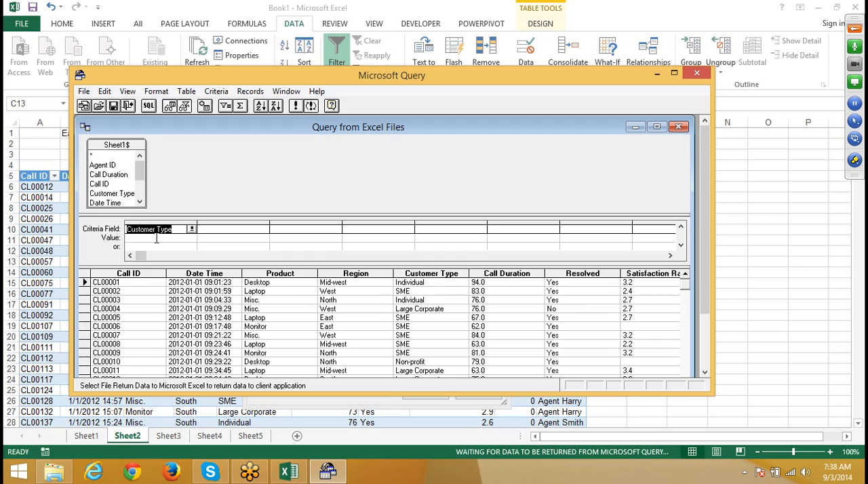
left_click(155, 238)
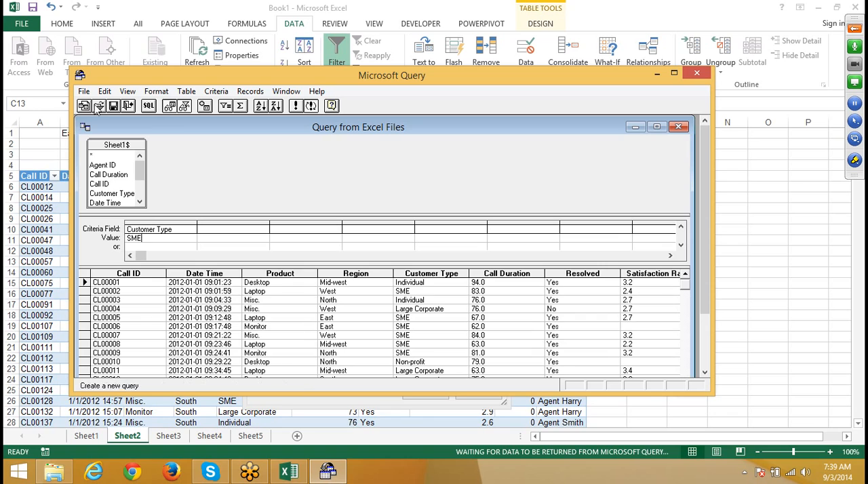
double_click(85, 128)
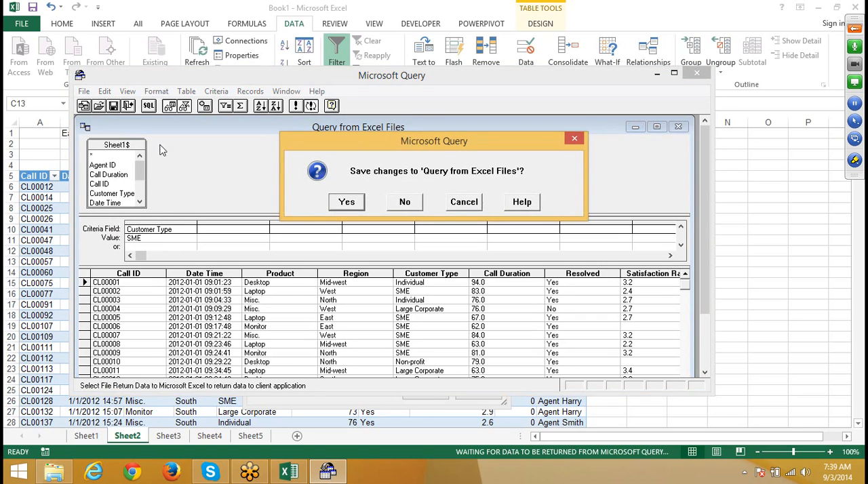
left_click(460, 206)
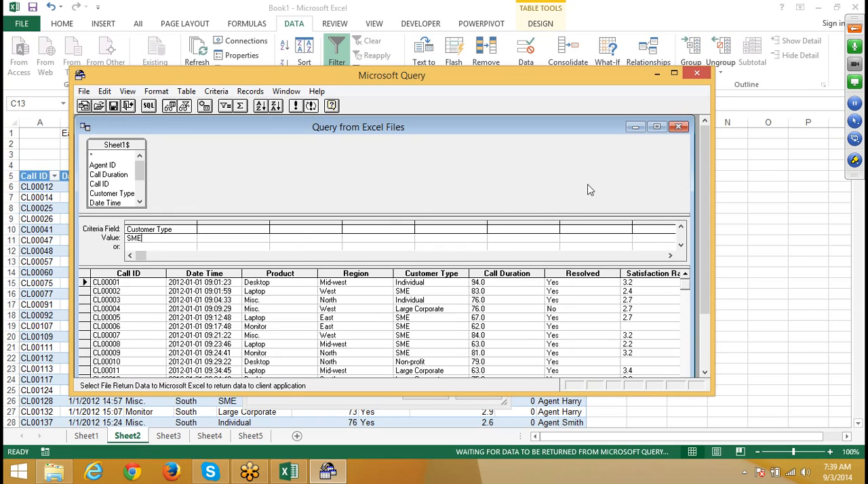
left_click(404, 238)
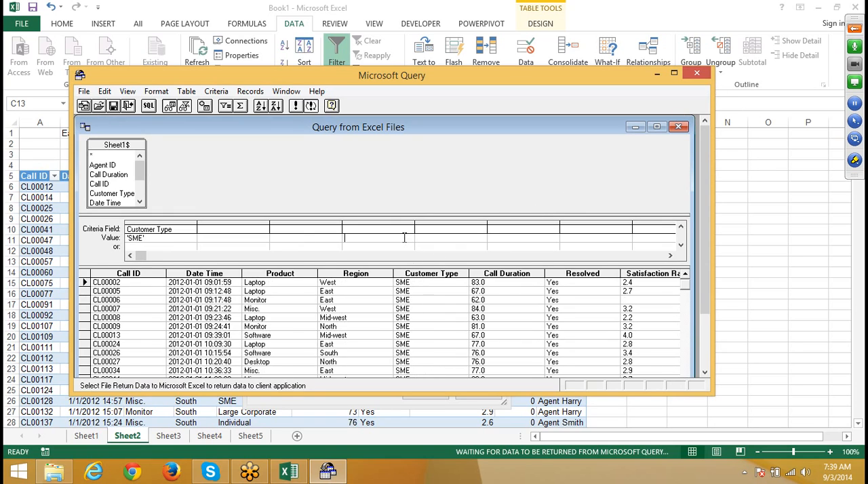
left_click(692, 76)
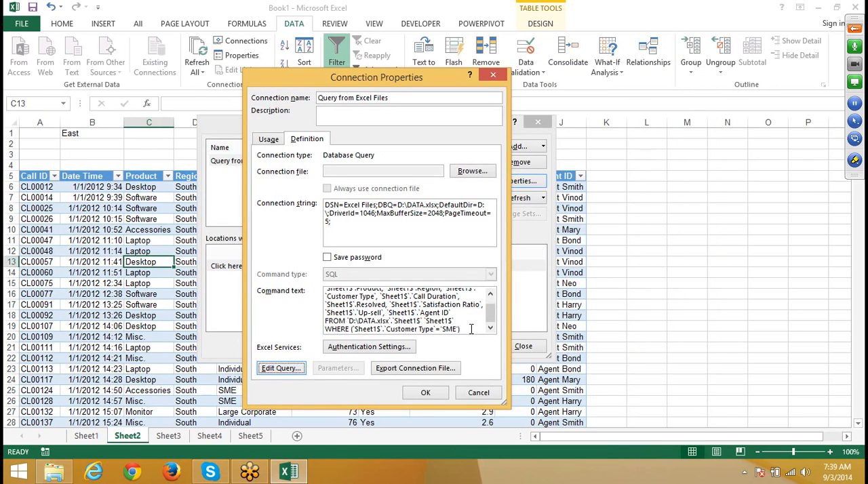
Step: Replace 'SME' with ? in the command text's Customer Type condition and apply the connection properties
double_click(450, 329)
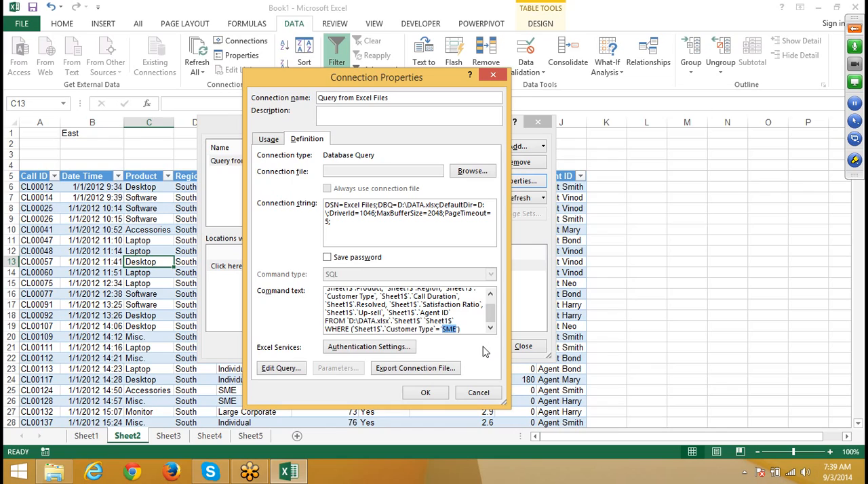
type("?")
left_click(423, 392)
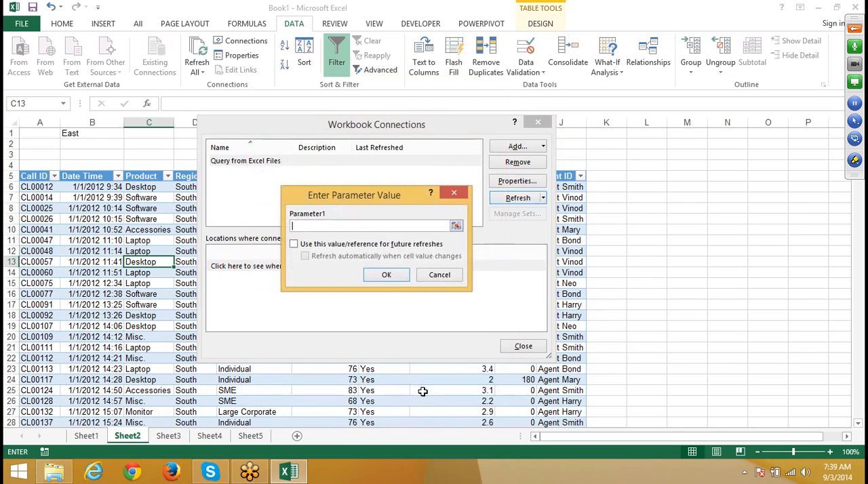
Step: Link Parameter1 to =Sheet2!$B$1 for future refreshes with automatic refresh on cell changes, and close the Workbook Connections dialog
left_click(75, 133)
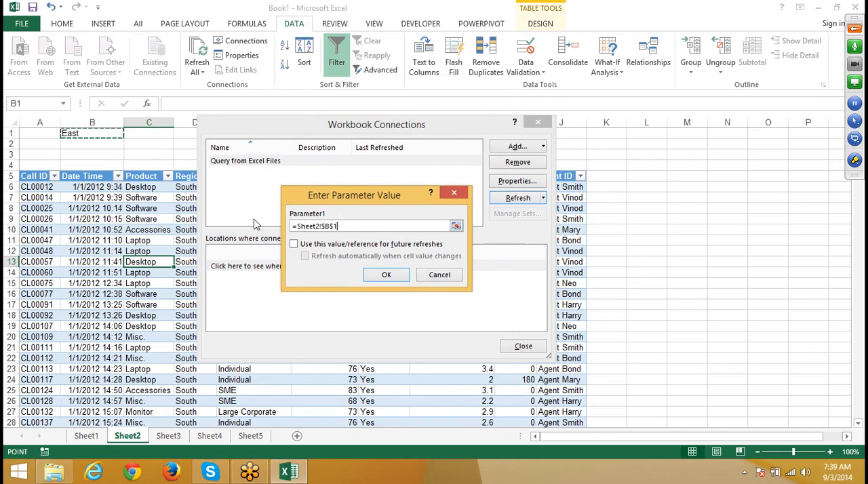
left_click(294, 243)
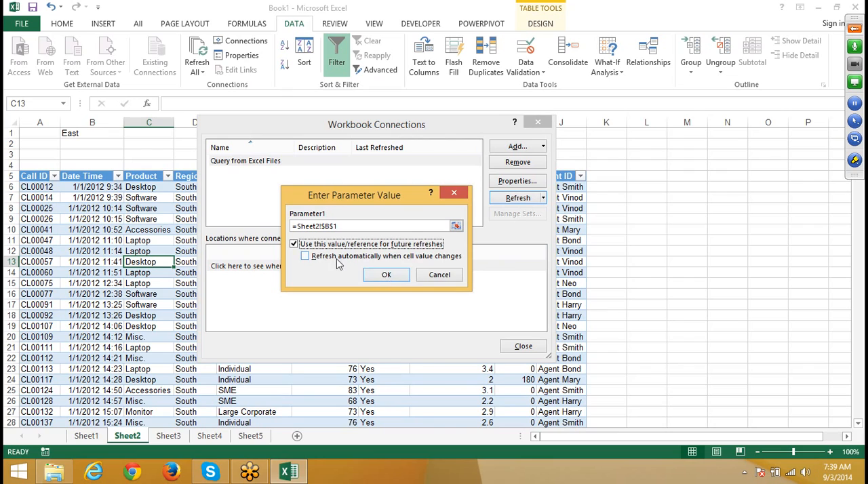
left_click(337, 258)
left_click(384, 277)
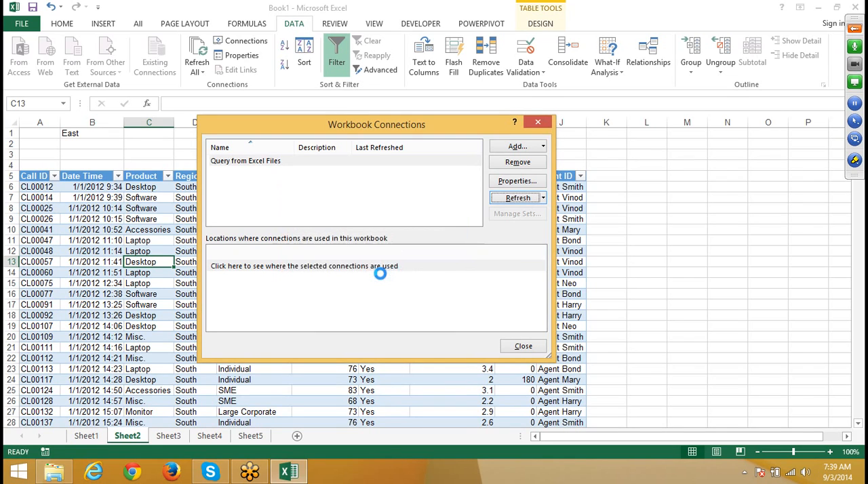
left_click(523, 346)
Step: Close the Book1 workbook without saving and start Microsoft Office Excel 2007
left_click(856, 7)
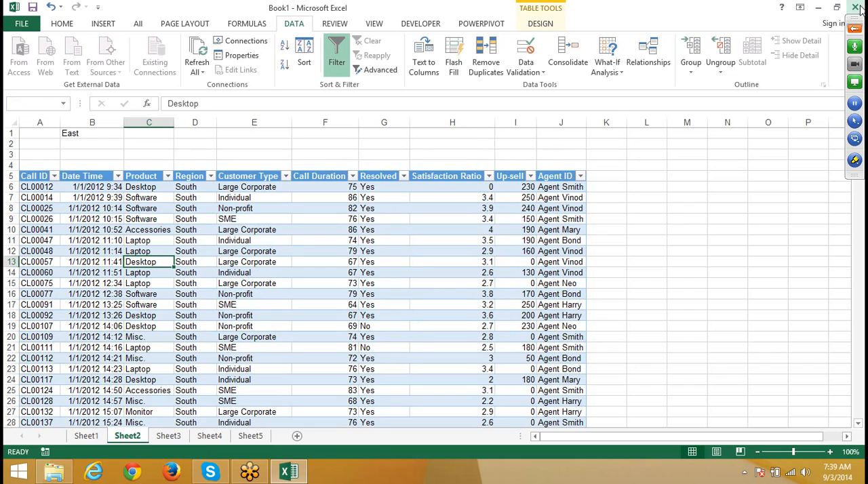
left_click(440, 248)
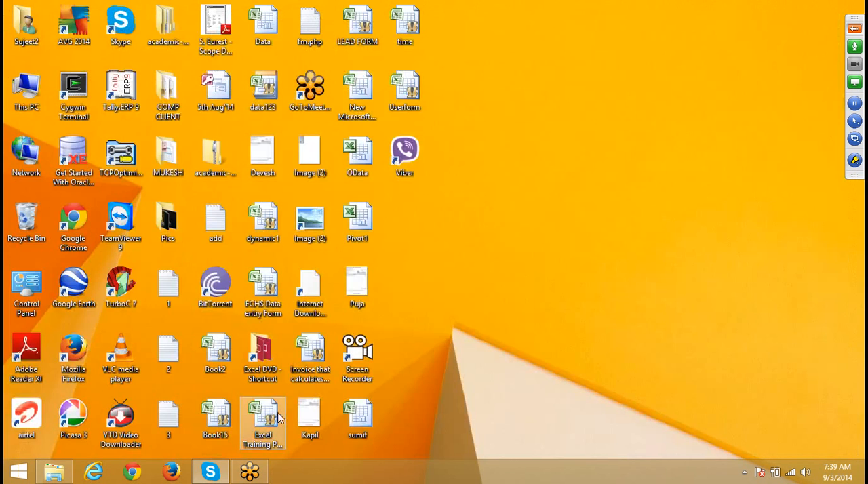
key("super")
type("ex")
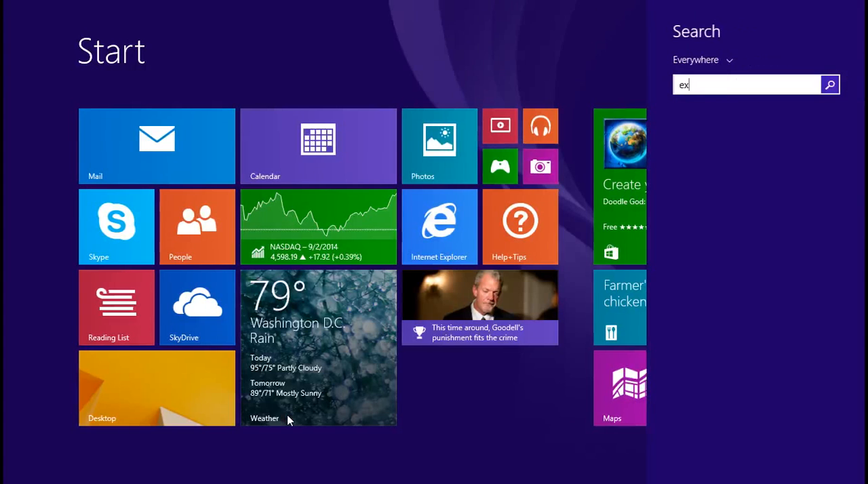
type("cel 2007")
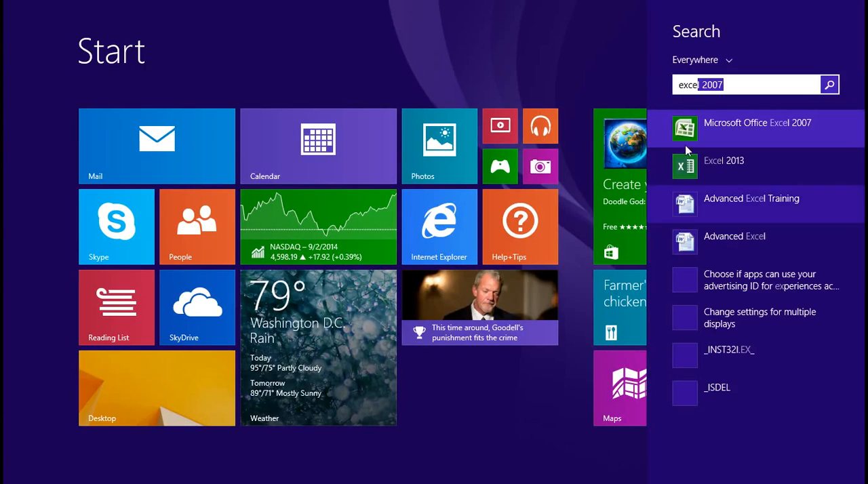
left_click(705, 132)
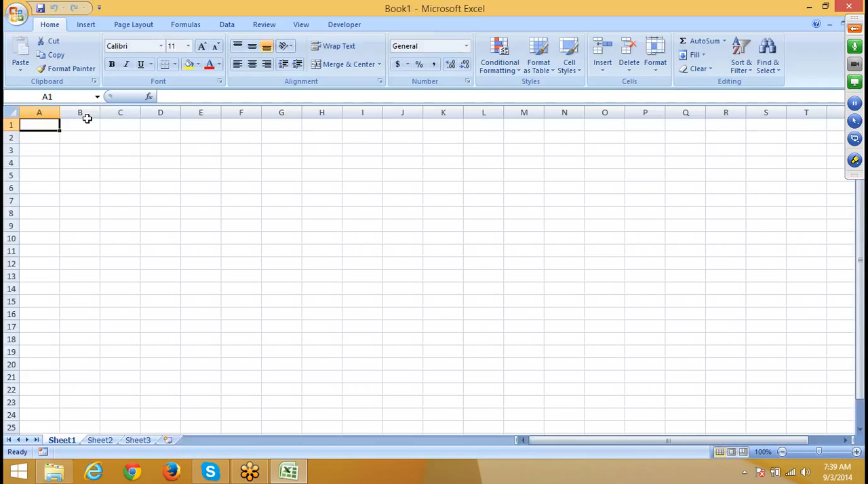
left_click(15, 13)
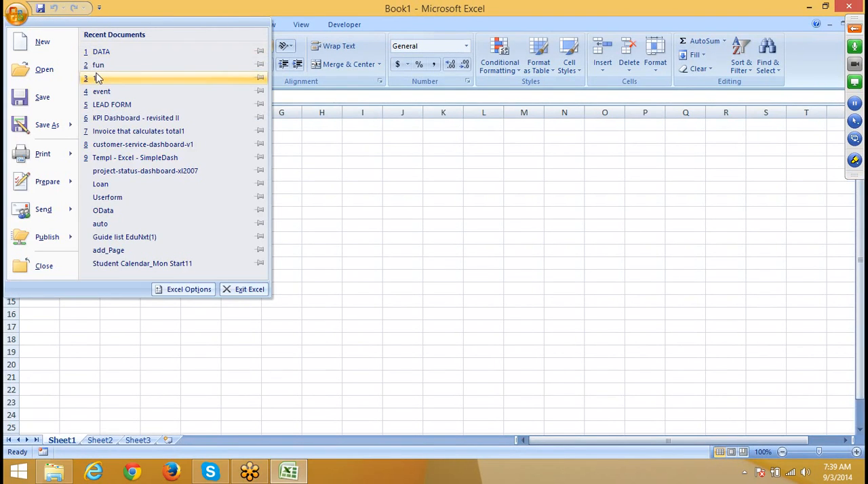
left_click(442, 260)
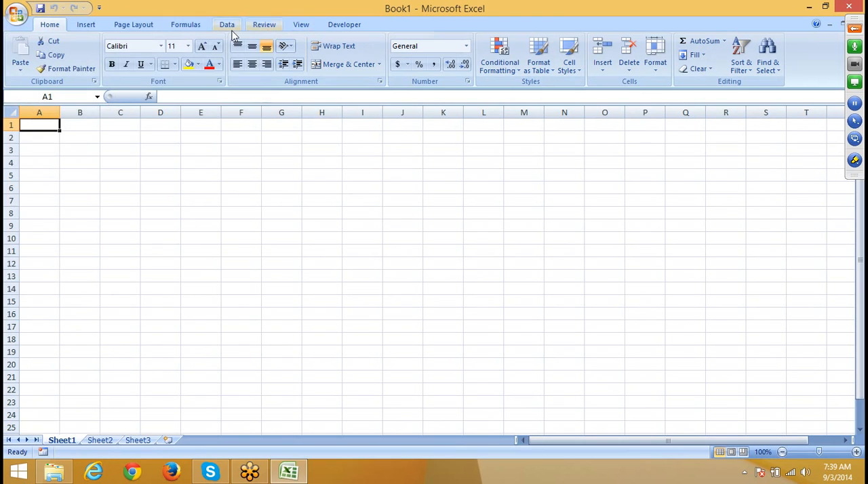
Step: Start a Microsoft Query import using the Excel Files data source and choose DATA.xlsx on drive d: as the workbook
left_click(218, 25)
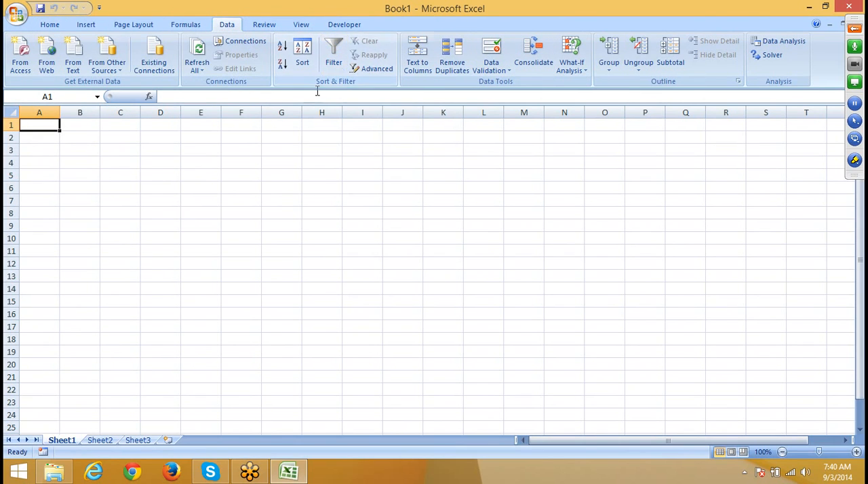
left_click(108, 63)
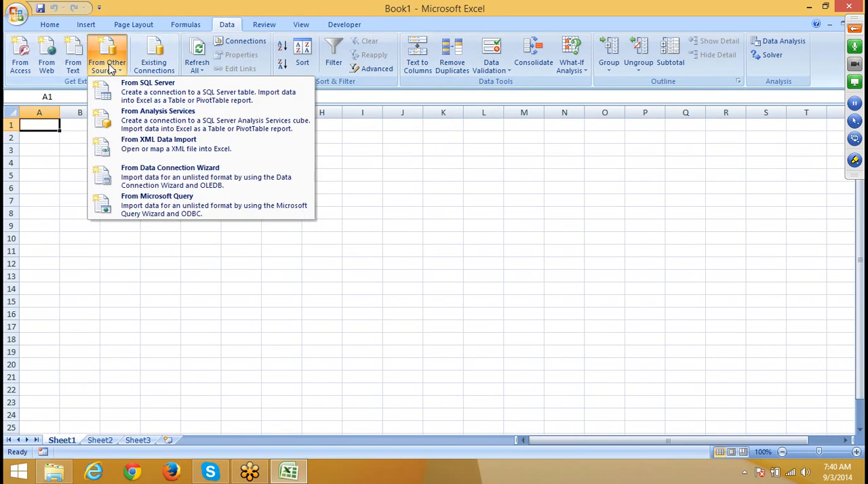
left_click(174, 205)
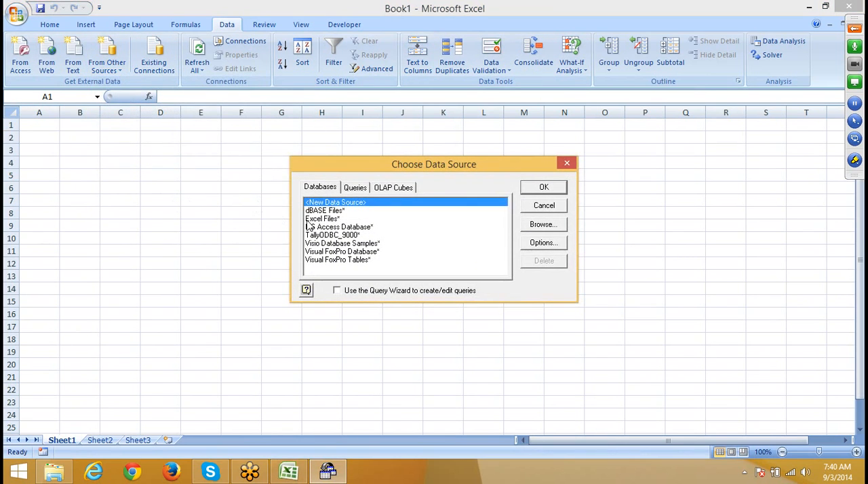
left_click(320, 219)
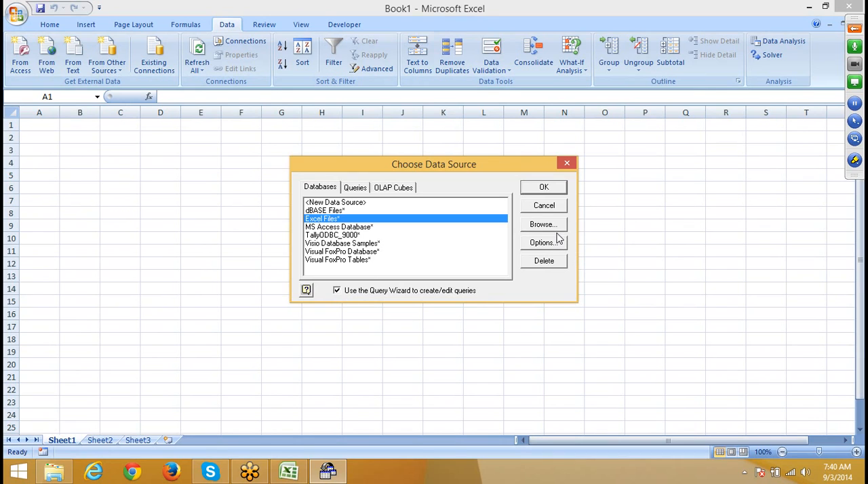
left_click(544, 189)
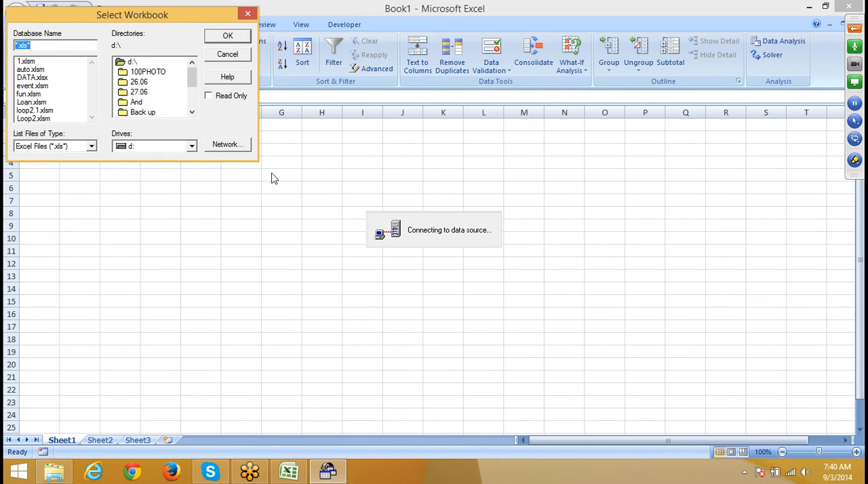
left_click_drag(131, 19, 446, 94)
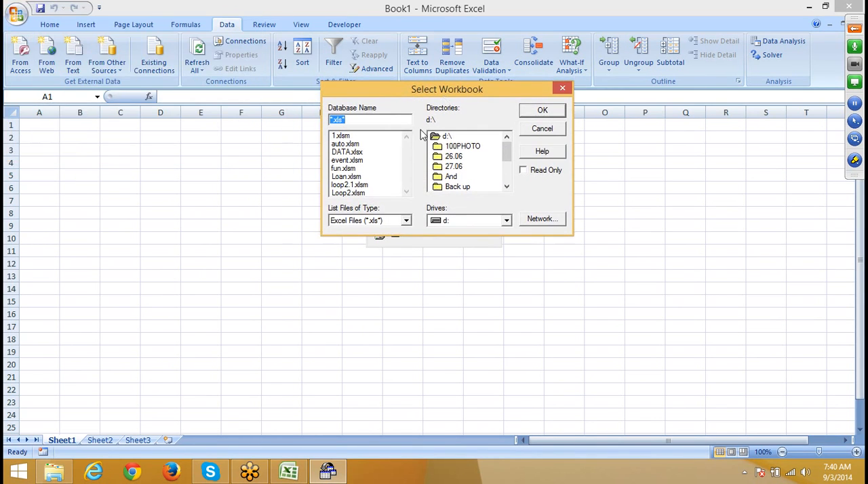
left_click(351, 153)
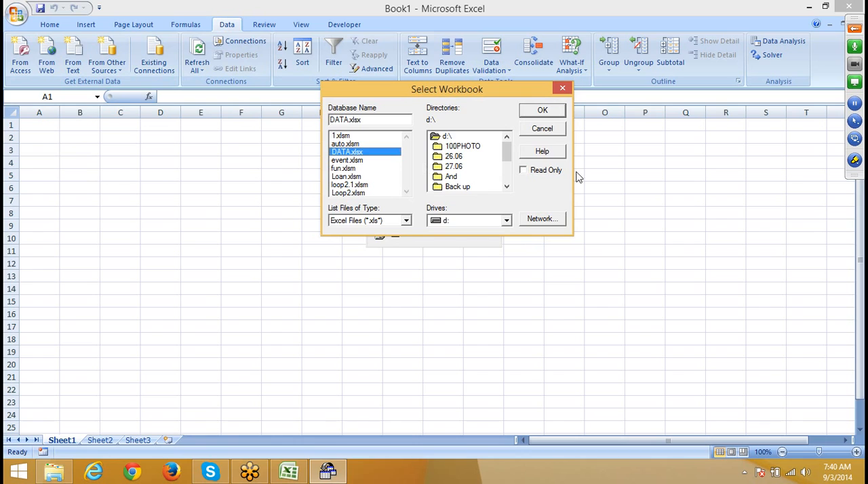
left_click(547, 112)
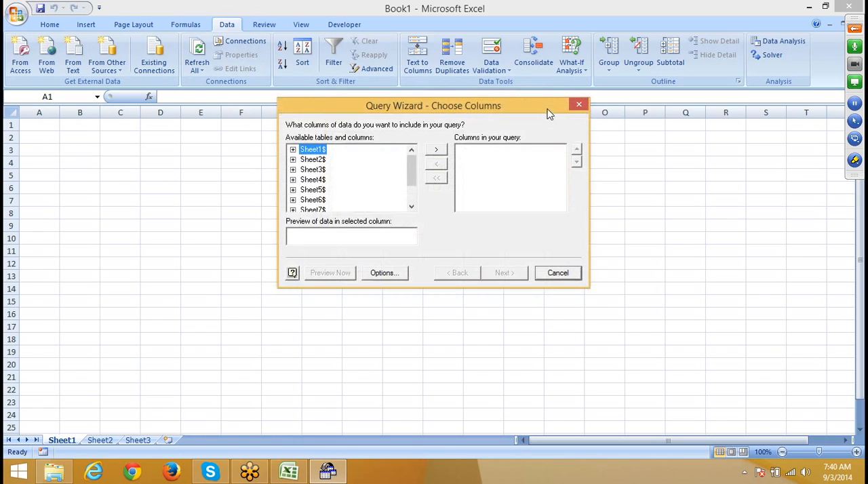
Step: Accept the table options and add all Sheet1$ columns to the query, continuing to the row filter
left_click(384, 274)
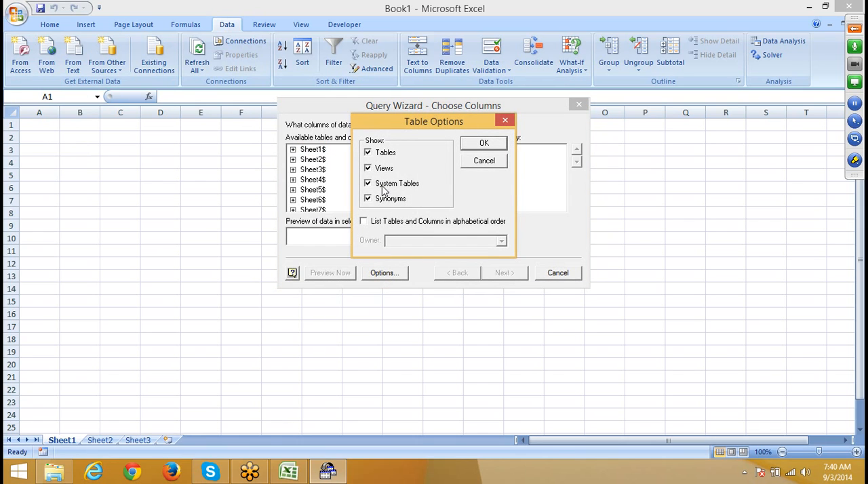
left_click(477, 143)
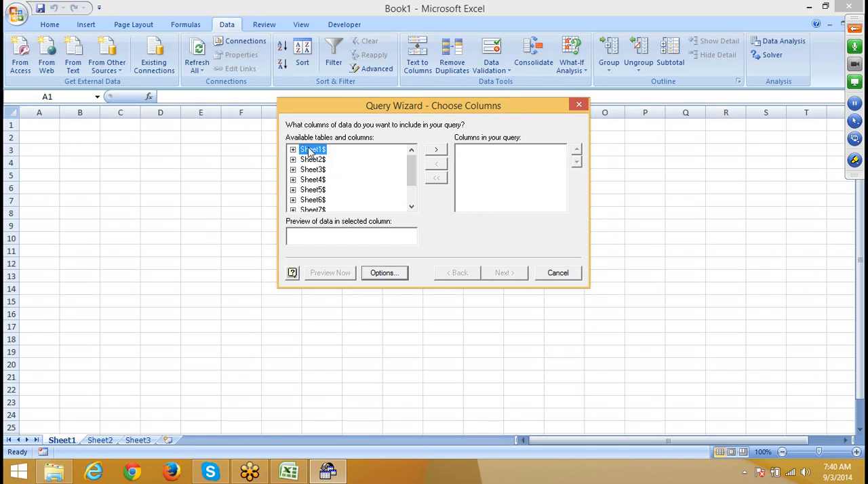
left_click(442, 151)
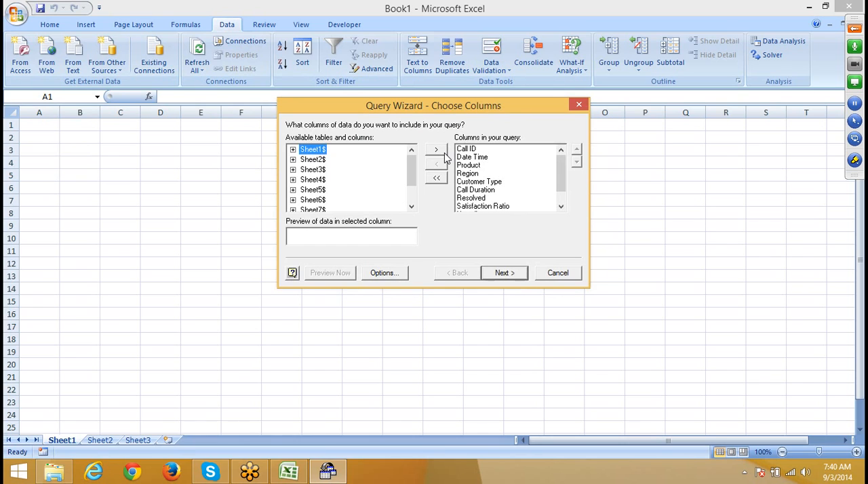
left_click(506, 274)
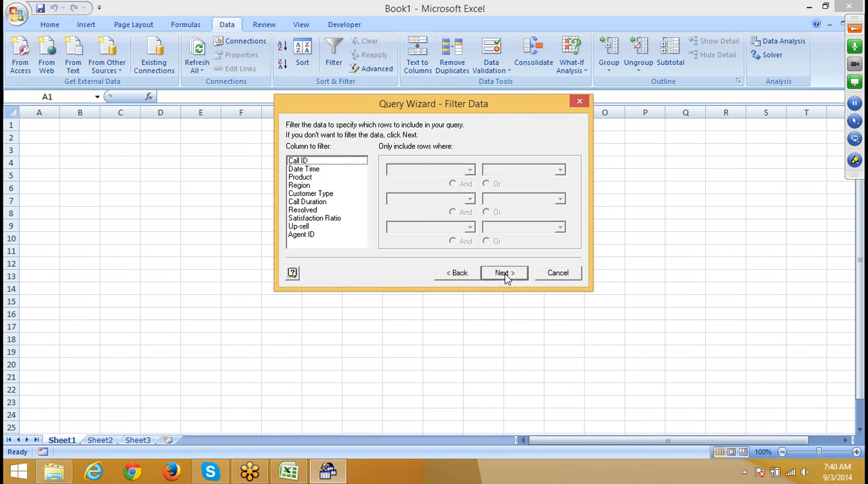
Step: Filter the query to rows where Region equals East and proceed to the sort order
left_click(305, 185)
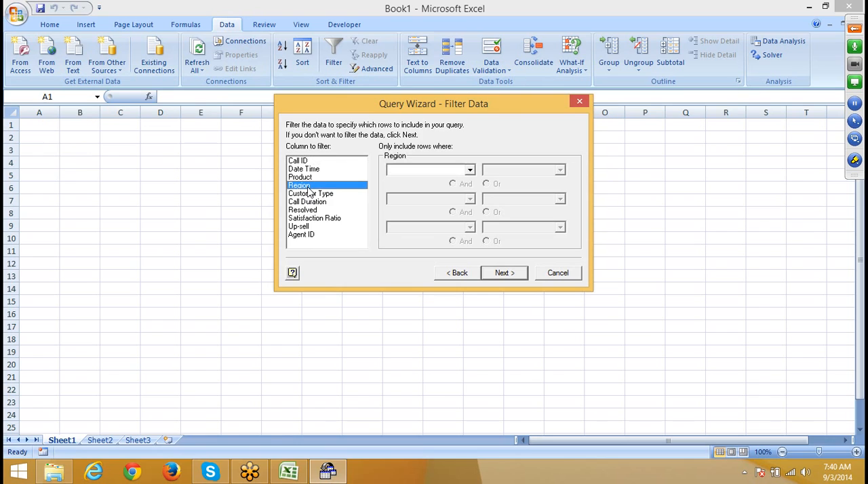
left_click(437, 171)
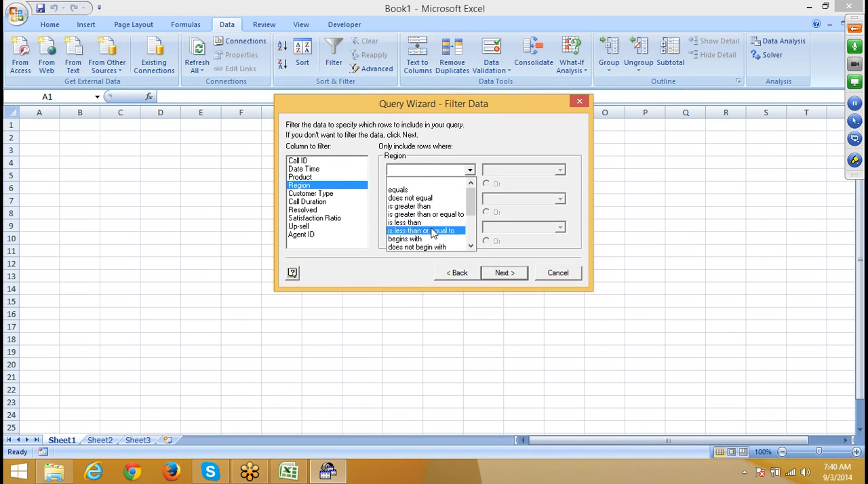
scroll(429, 241, "down", 2)
scroll(429, 248, "up", 2)
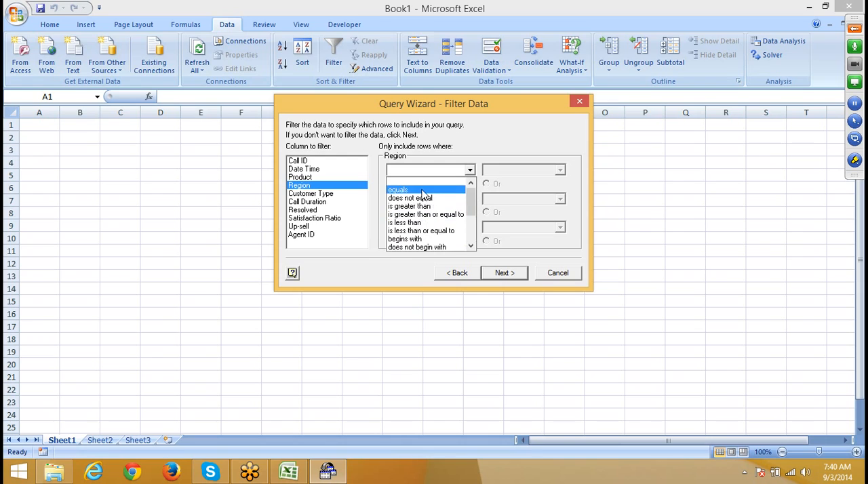
left_click(423, 183)
left_click(561, 172)
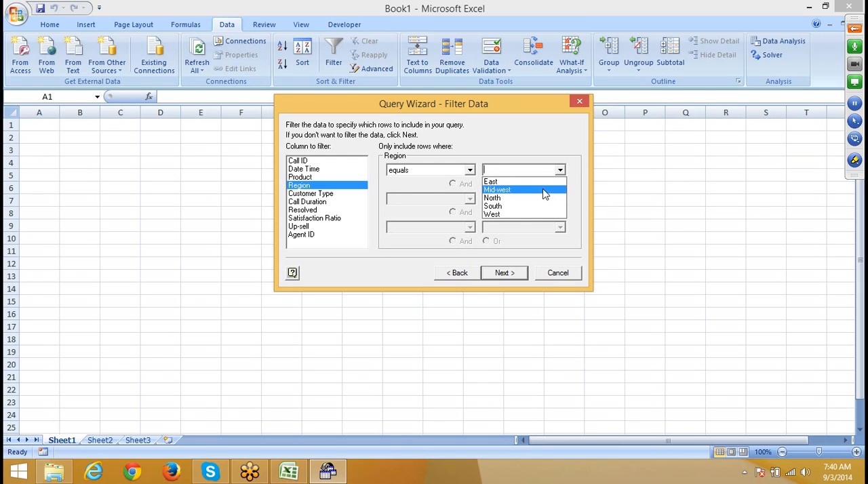
left_click(542, 184)
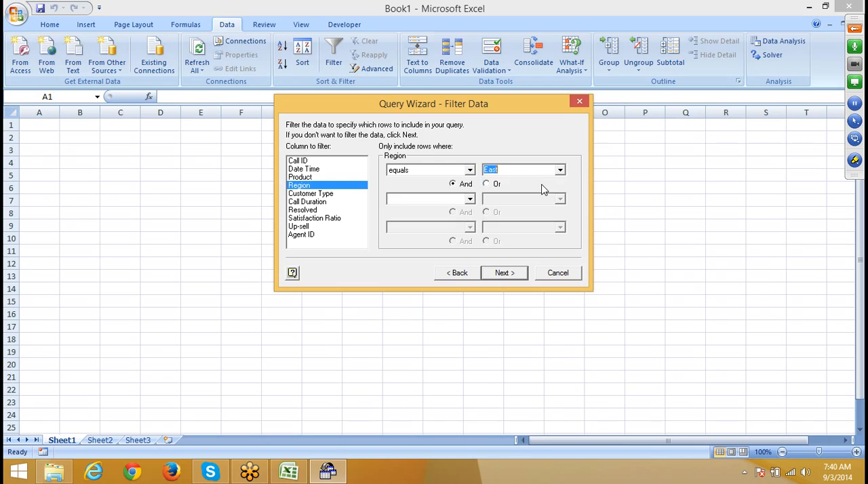
left_click(514, 276)
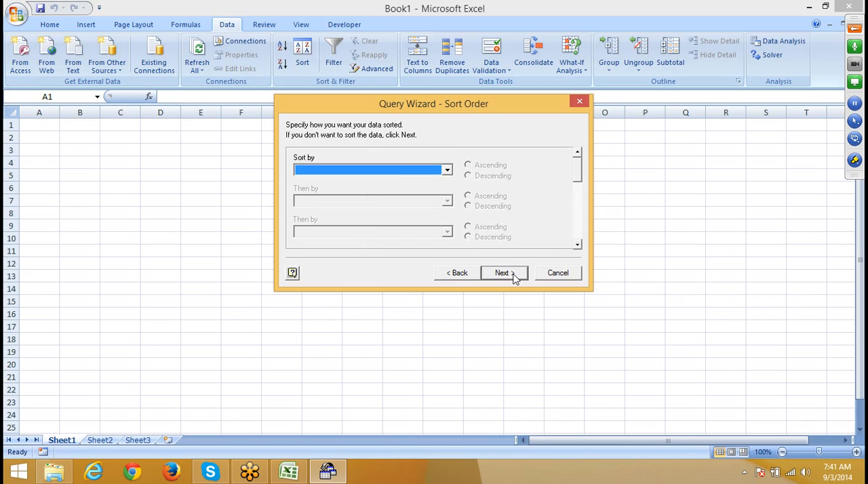
Step: Finish the query without sorting and import the data as a table at cell A4 of the existing worksheet
left_click(503, 272)
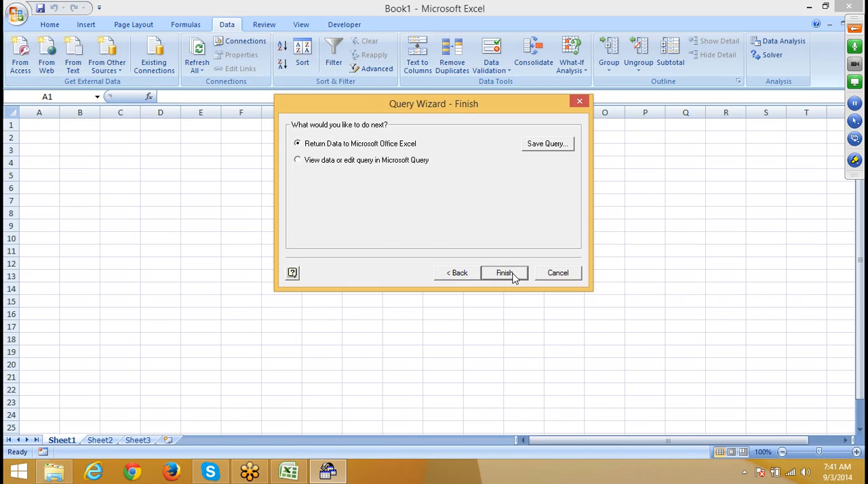
left_click(505, 273)
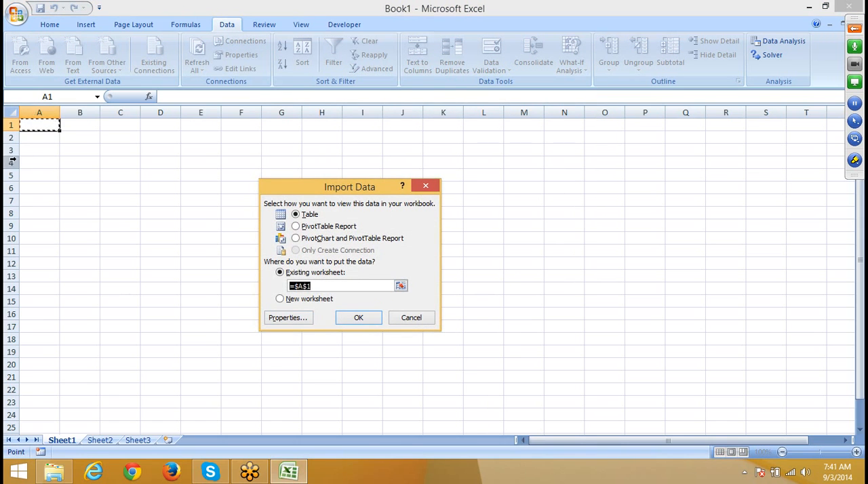
left_click(37, 165)
left_click(355, 318)
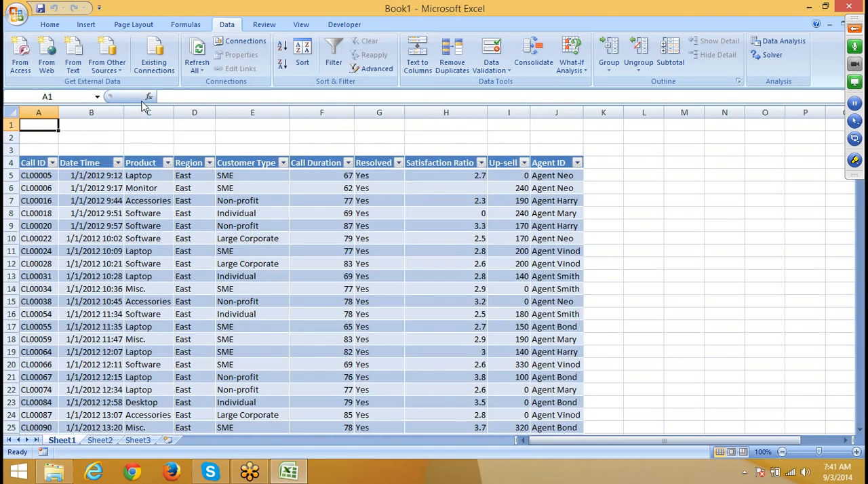
Step: Try to replace 'East' with ? in the command text's Region condition and apply the connection properties
left_click(184, 189)
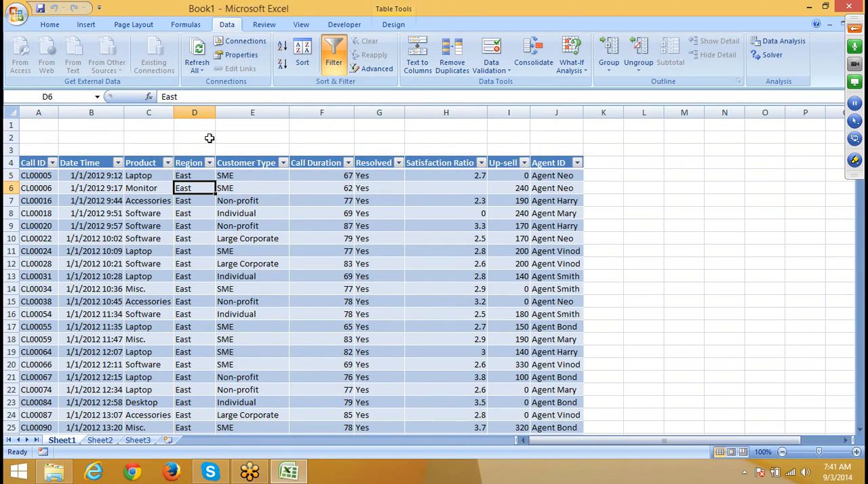
left_click(246, 42)
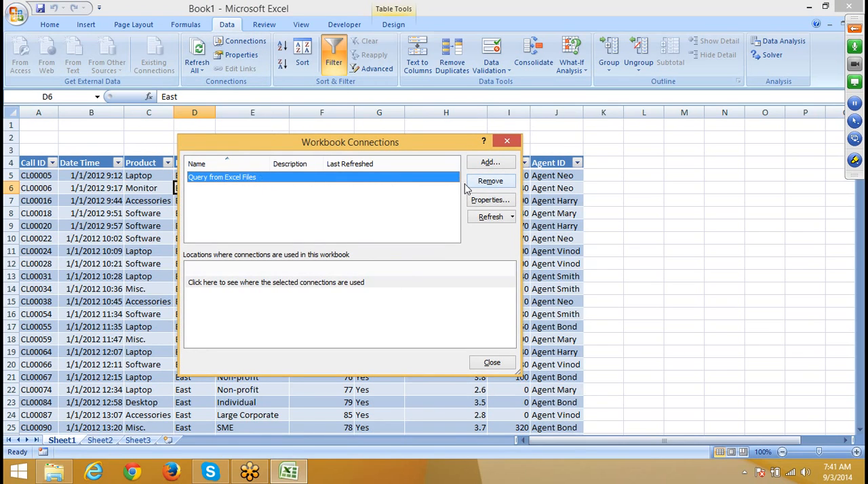
left_click(483, 201)
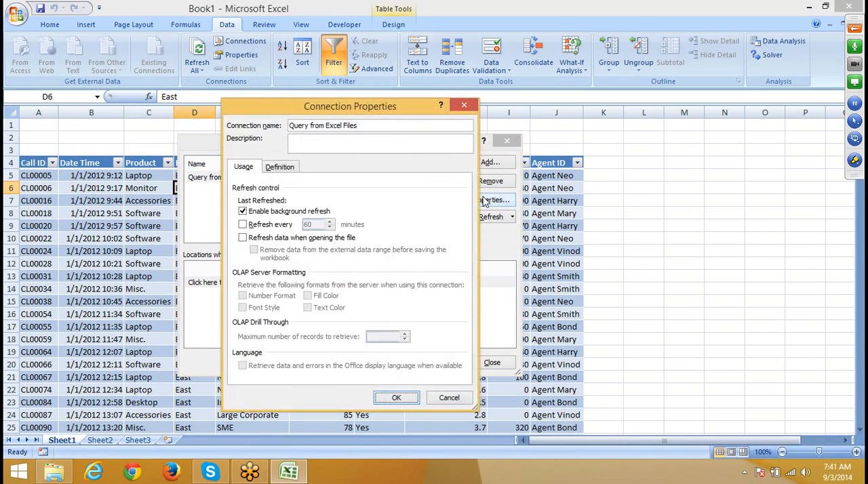
left_click(276, 168)
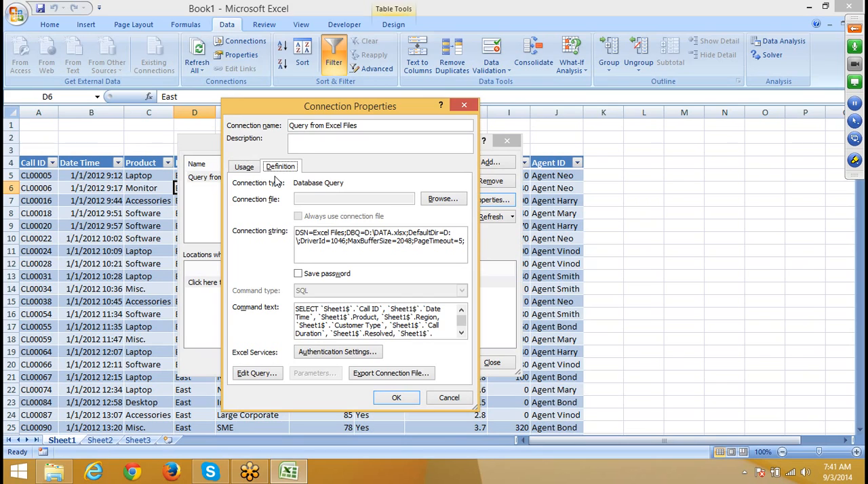
left_click(461, 333)
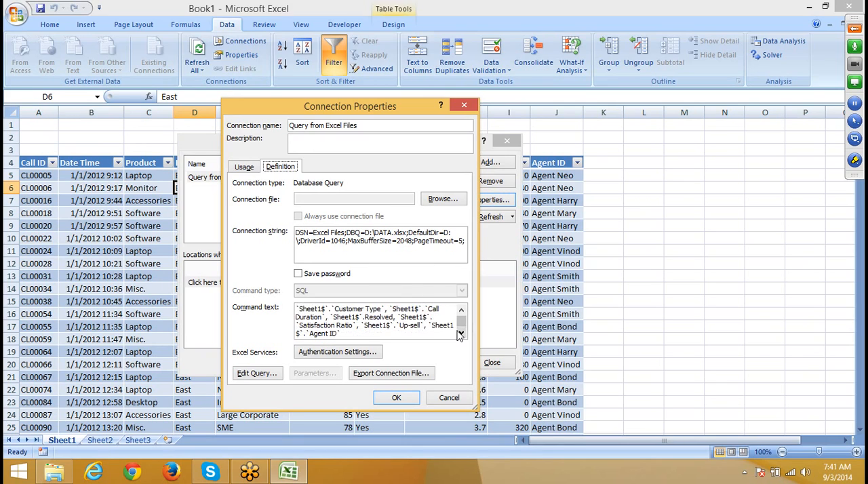
left_click(395, 334)
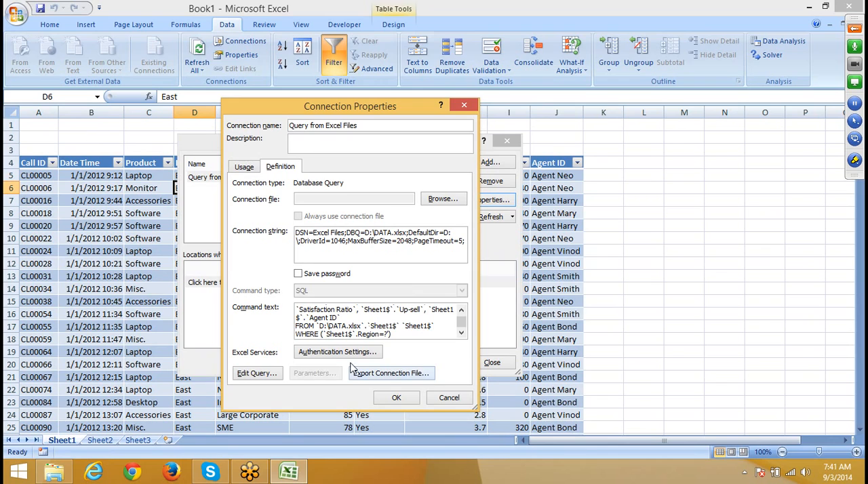
left_click(389, 400)
Step: Try to link Parameter1 to =Sheet1!$B$1 for future refreshes with automatic refresh on cell changes, and dismiss the messages
left_click(388, 401)
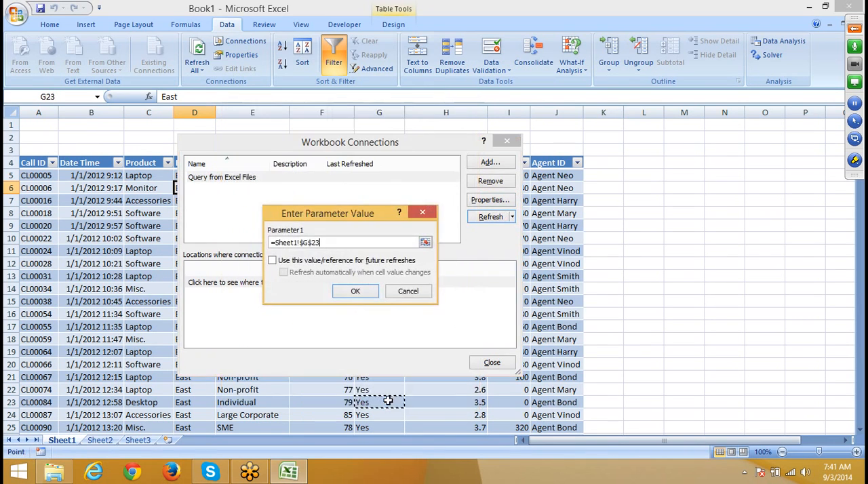
left_click(85, 128)
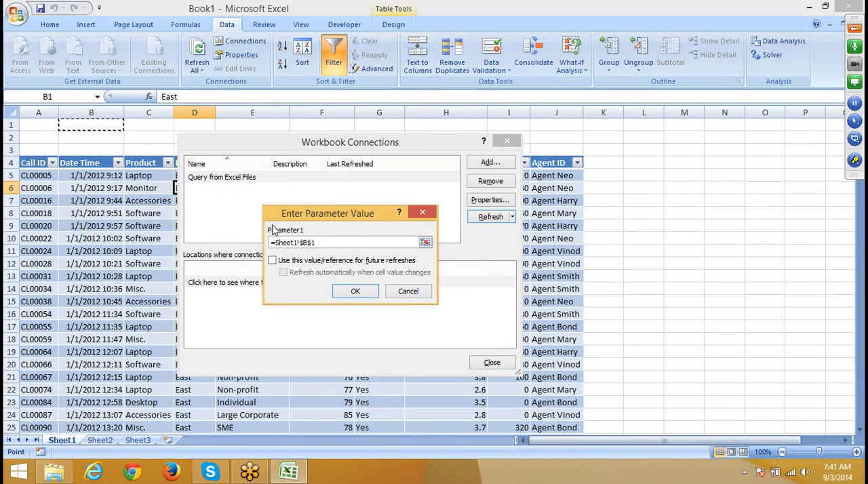
left_click(272, 261)
left_click(283, 272)
left_click(346, 293)
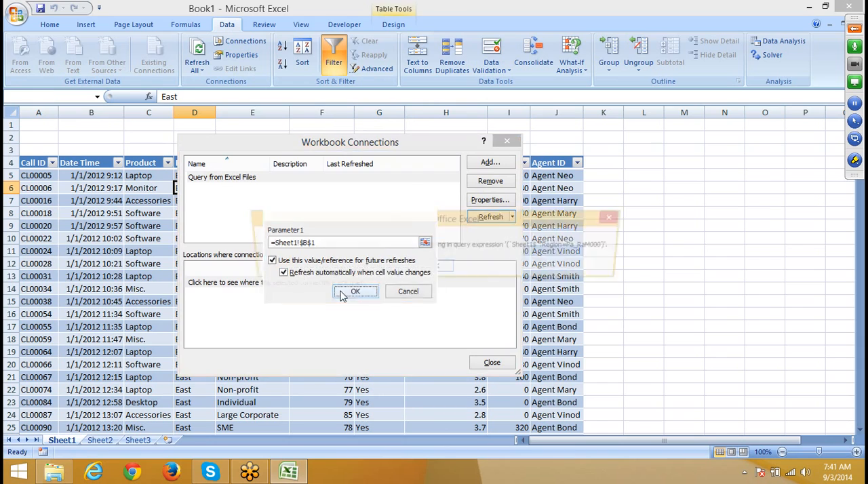
left_click(441, 269)
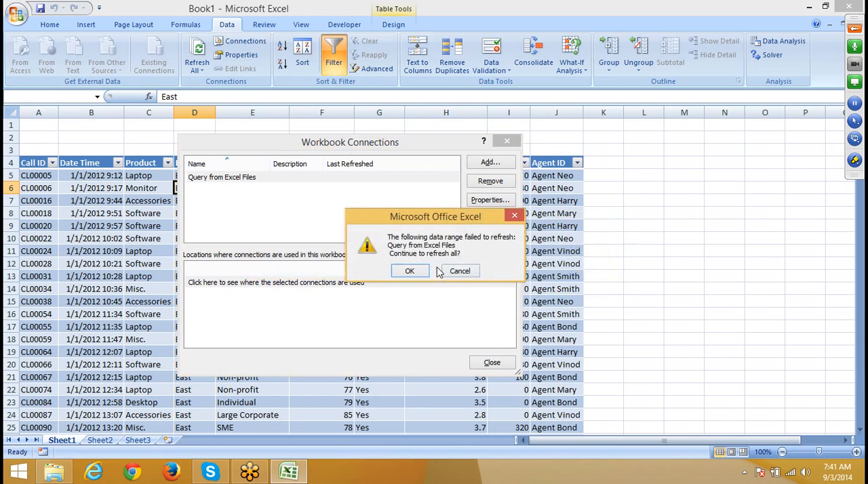
left_click(425, 271)
Step: Replace the Region condition's value with ? in the command text of the Query from Excel Files connection and apply the properties
left_click(255, 179)
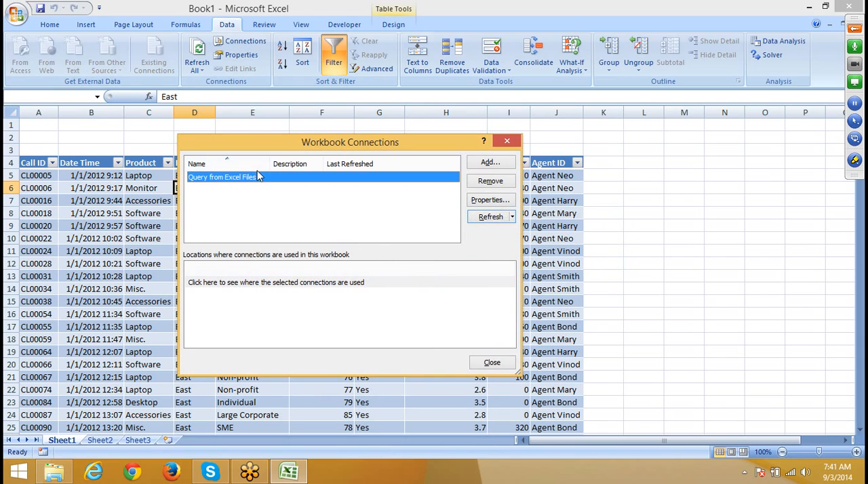
left_click(490, 200)
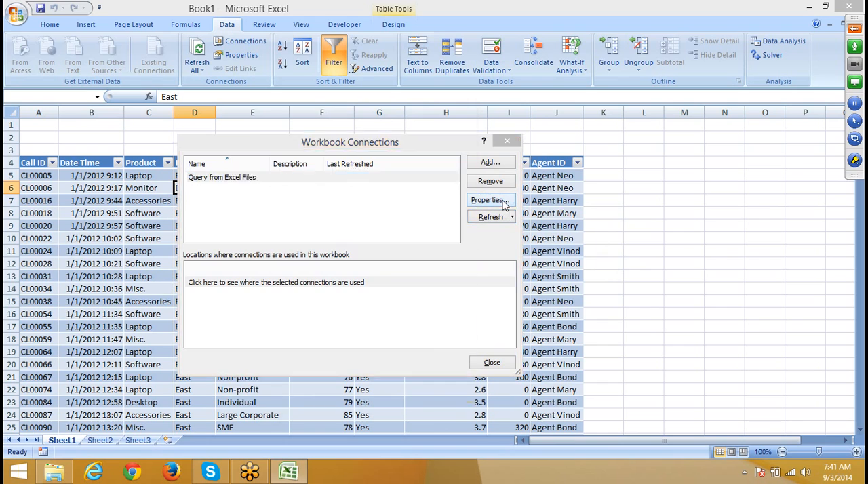
left_click(280, 169)
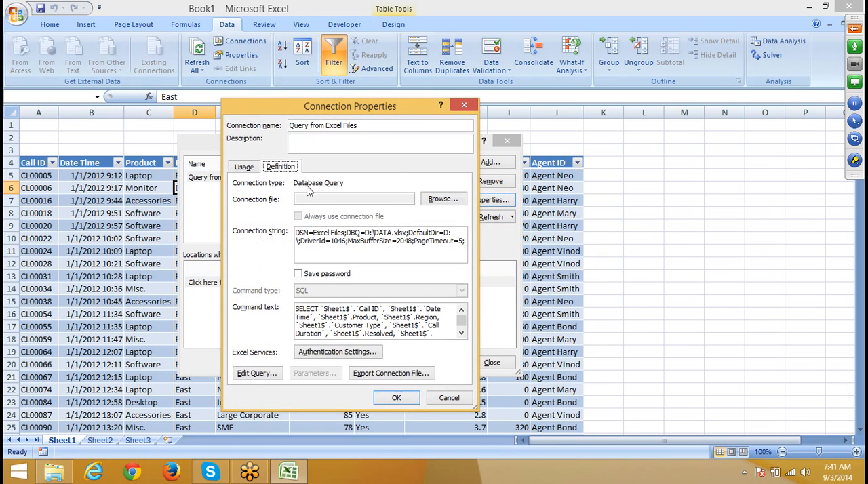
left_click(460, 333)
left_click(461, 336)
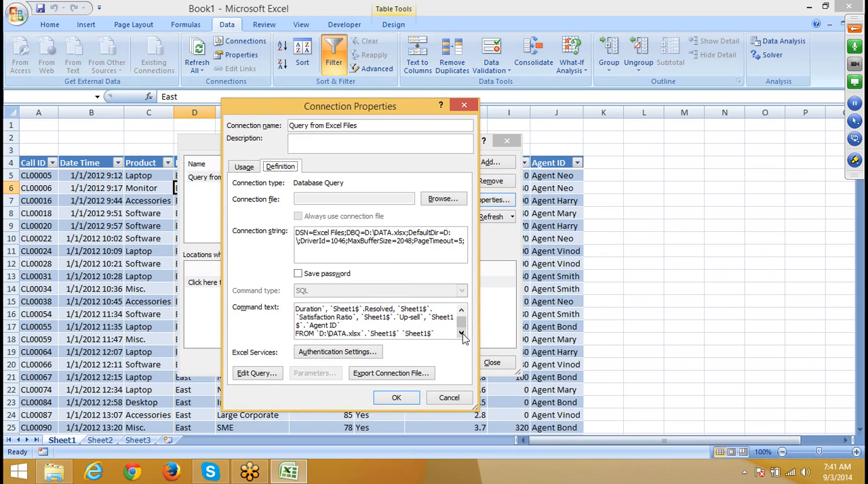
left_click(463, 337)
left_click(407, 335)
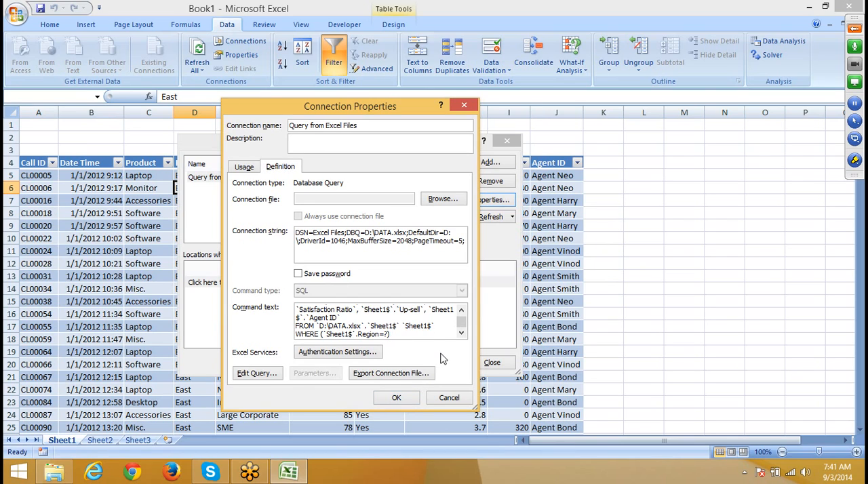
left_click(396, 399)
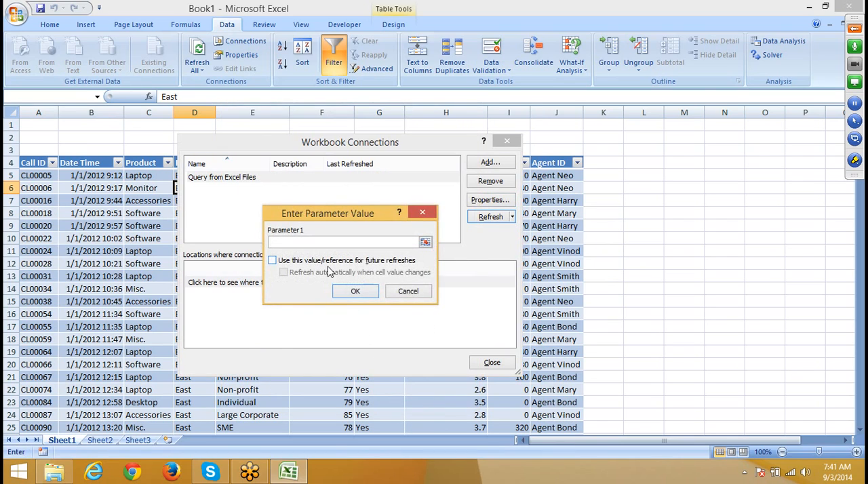
Step: Link Parameter1 to =Sheet1!$B$1 for future refreshes with automatic refresh on cell changes, and close the workbook connections
left_click(88, 126)
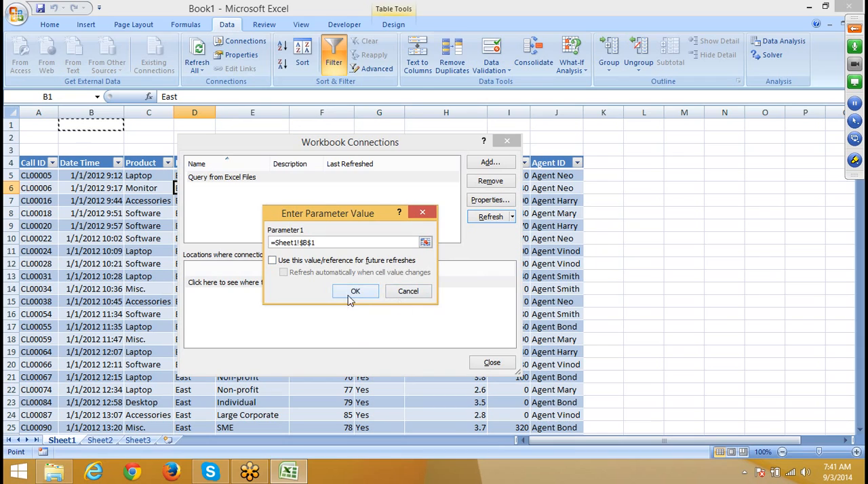
left_click(272, 260)
left_click(282, 272)
left_click(353, 292)
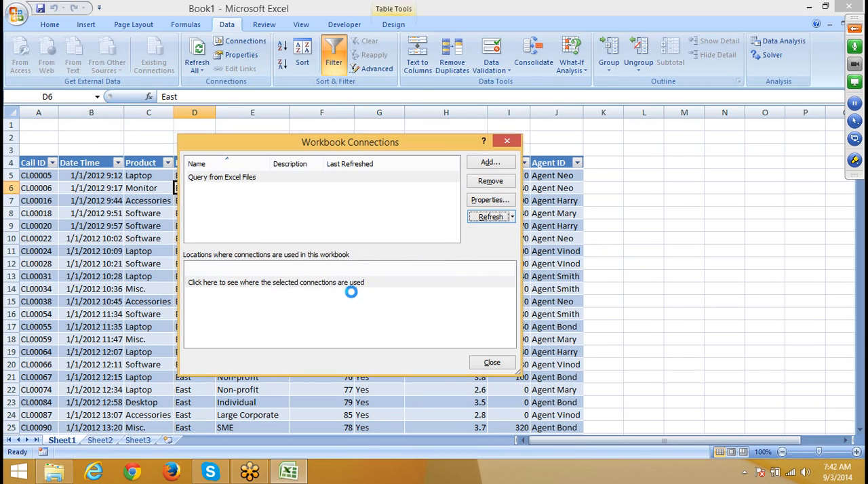
left_click(498, 365)
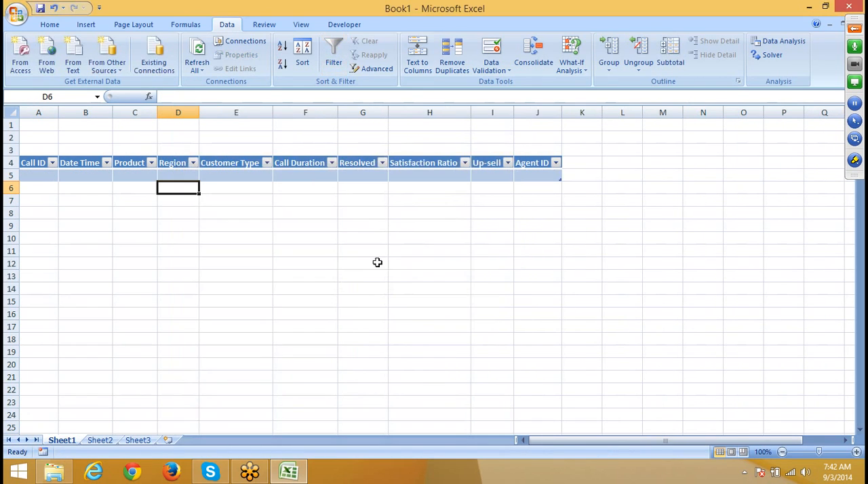
Step: Enter North in cell B1 of Sheet1 as the region parameter
left_click(104, 125)
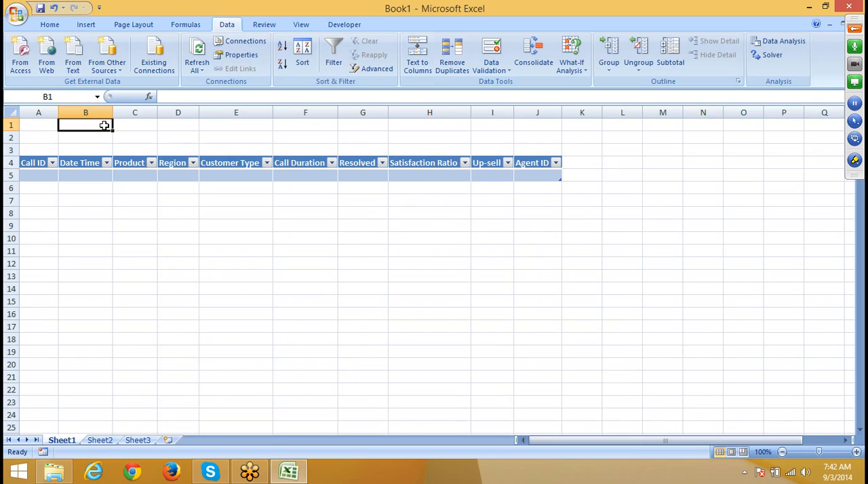
type("North")
key("Return")
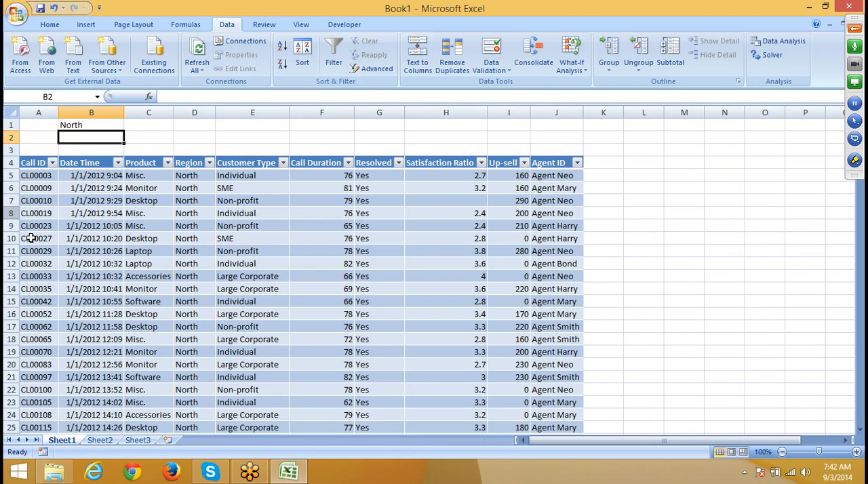
Step: Remove the Query from Excel Files connection from the workbook and confirm the removal
left_click(9, 116)
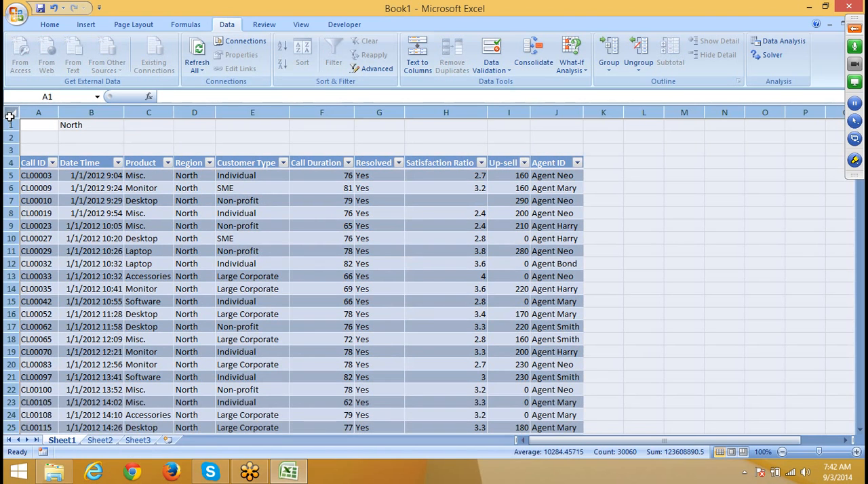
left_click(243, 40)
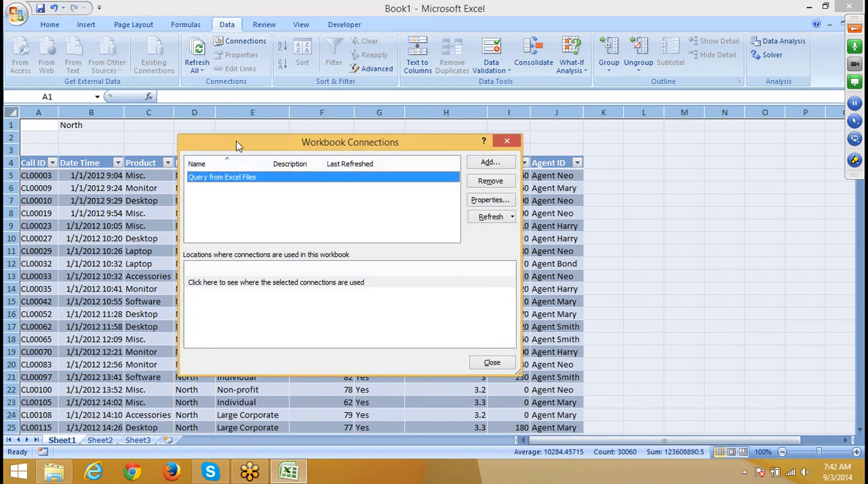
left_click(490, 181)
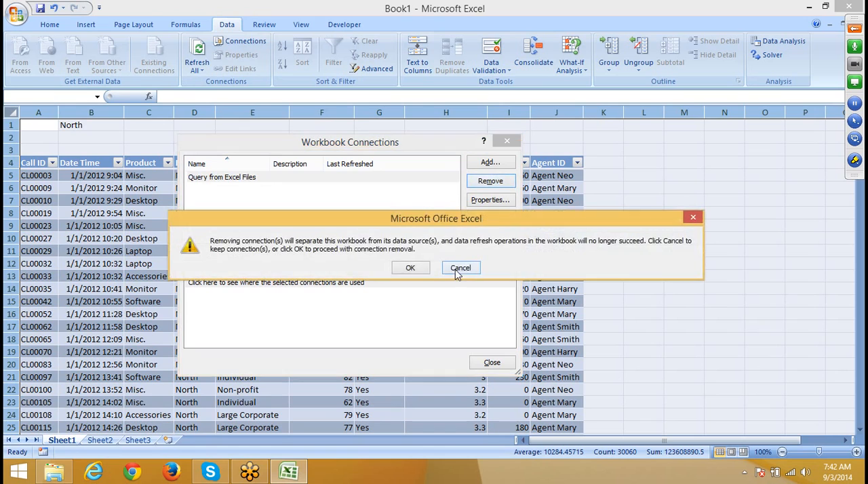
left_click(411, 269)
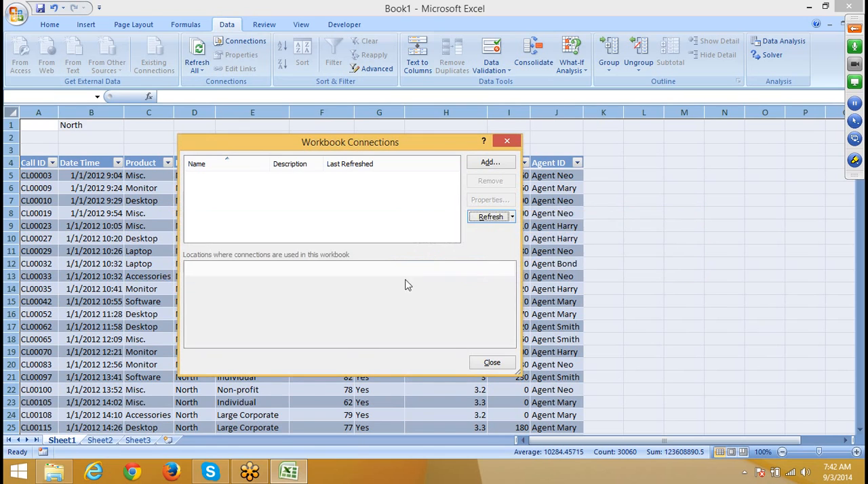
left_click(490, 362)
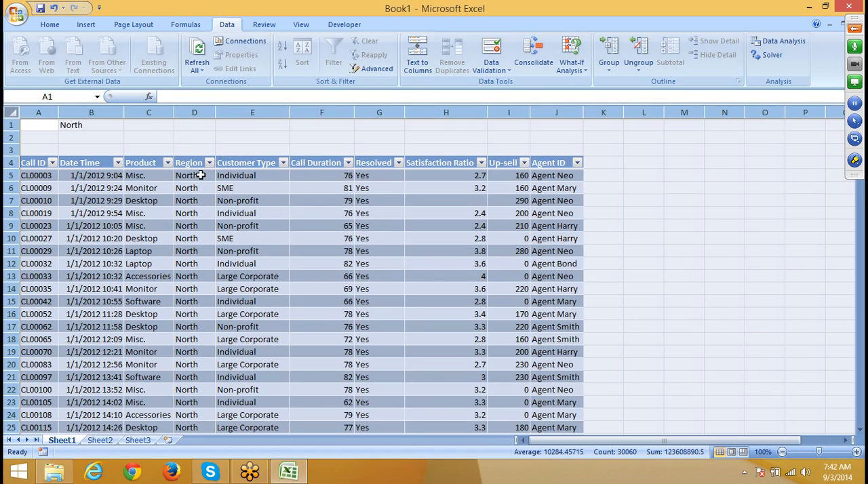
Step: Start a Microsoft Query import at cell A3 of Sheet2 with Excel Files as the data source
left_click(100, 441)
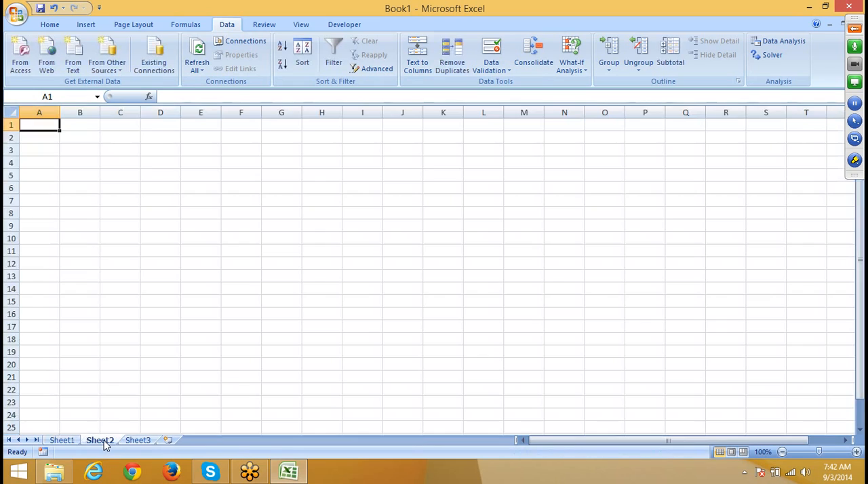
left_click(25, 151)
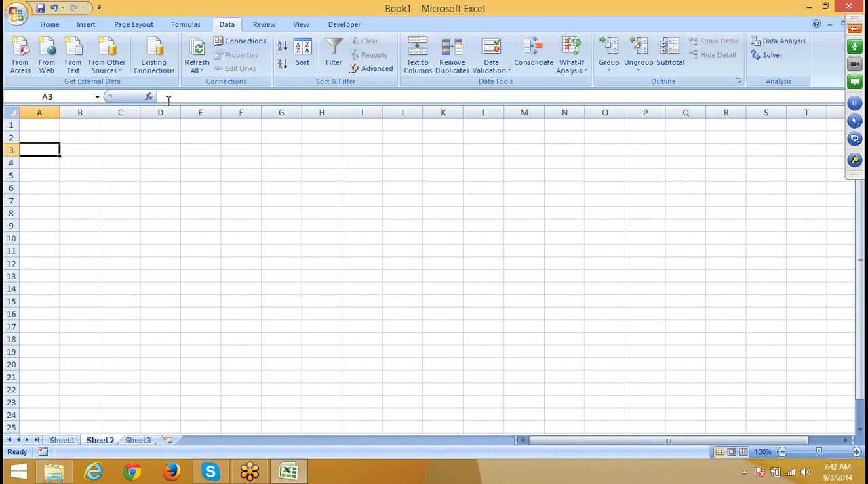
left_click(105, 71)
left_click(148, 205)
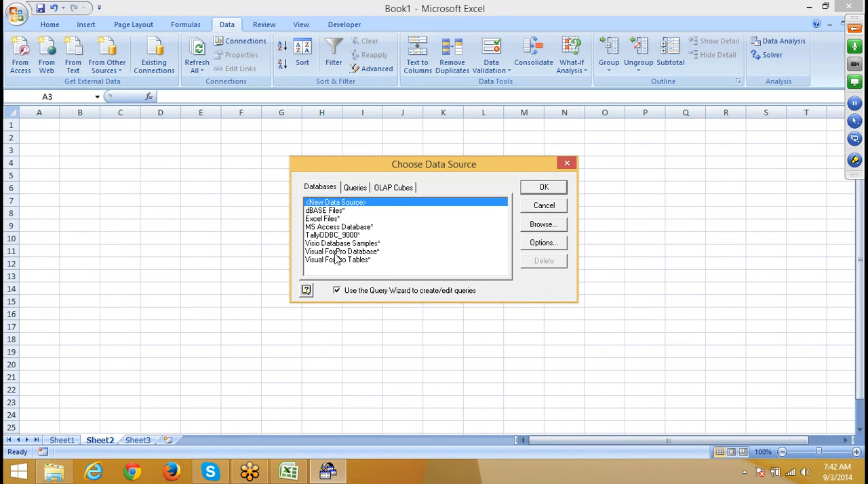
left_click(323, 219)
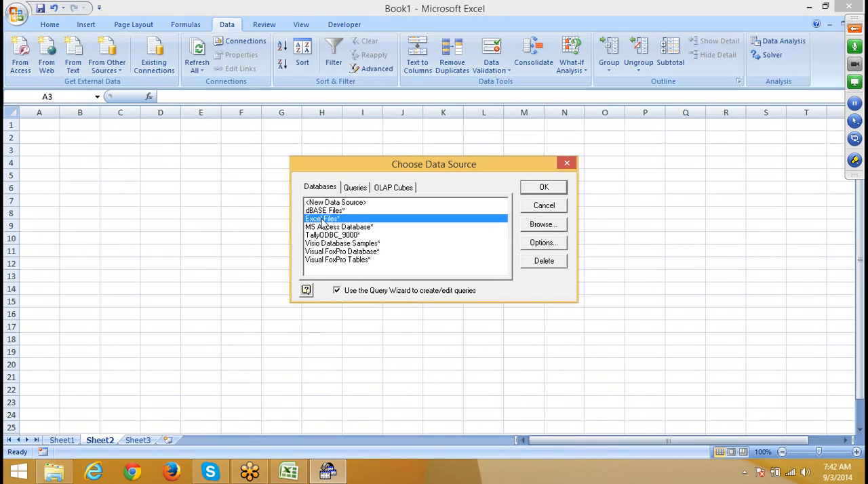
left_click(554, 190)
Step: Choose DATA.xlsx as the source workbook and include all Sheet1$ columns in the query, proceeding to the row filters
left_click(27, 78)
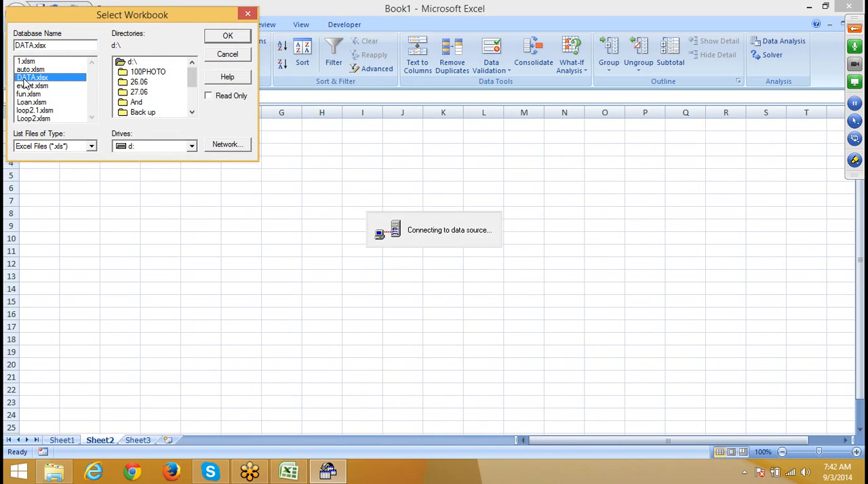
left_click(233, 42)
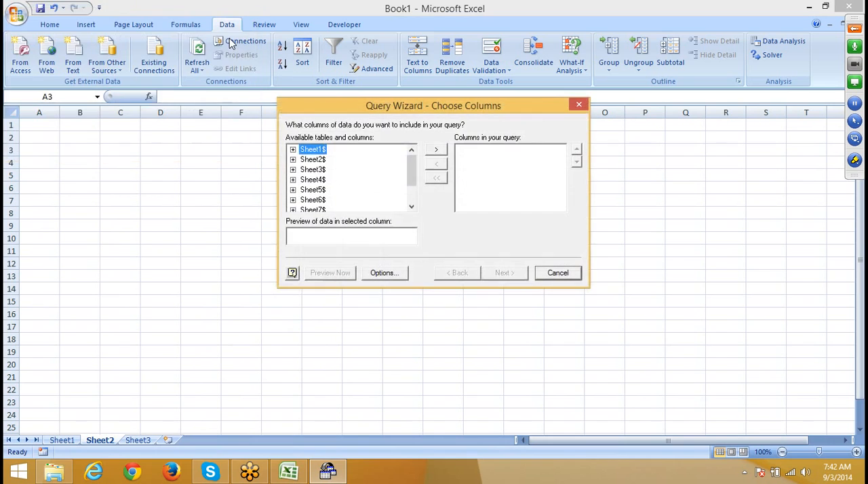
left_click(444, 150)
left_click(506, 274)
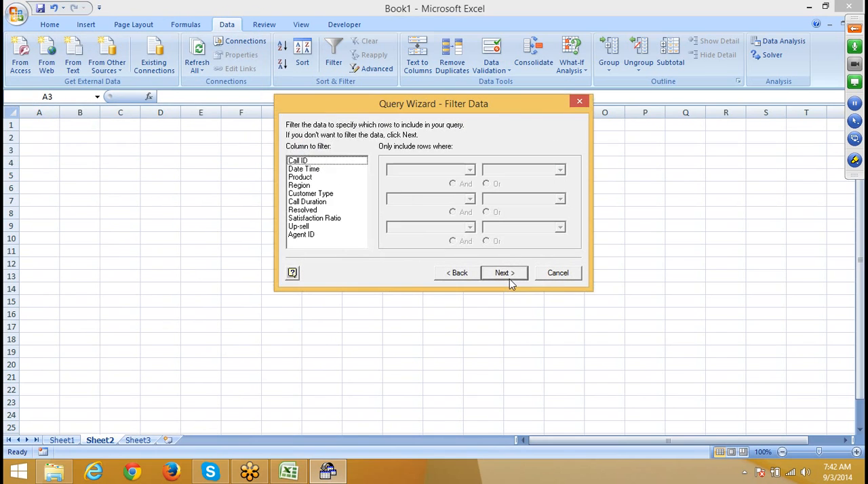
Step: Filter the query to rows where Customer Type contains SME and proceed to the sort order
left_click(311, 194)
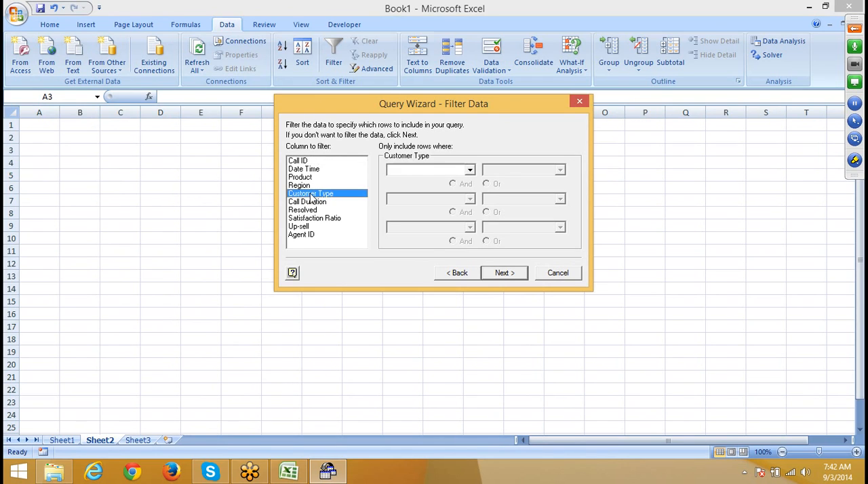
left_click(469, 170)
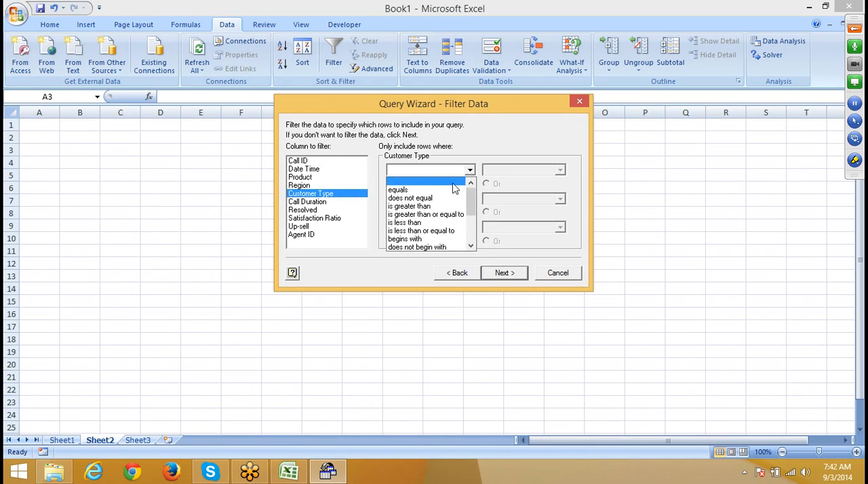
left_click(448, 191)
left_click(560, 171)
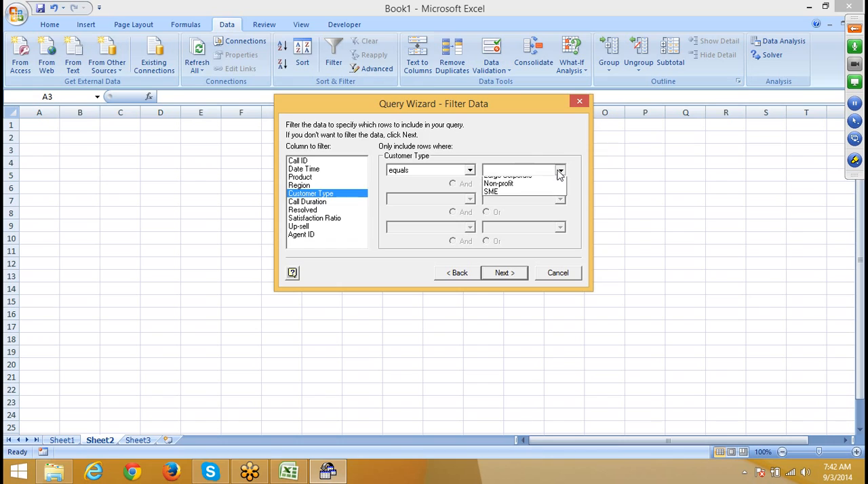
left_click(450, 170)
left_click(470, 170)
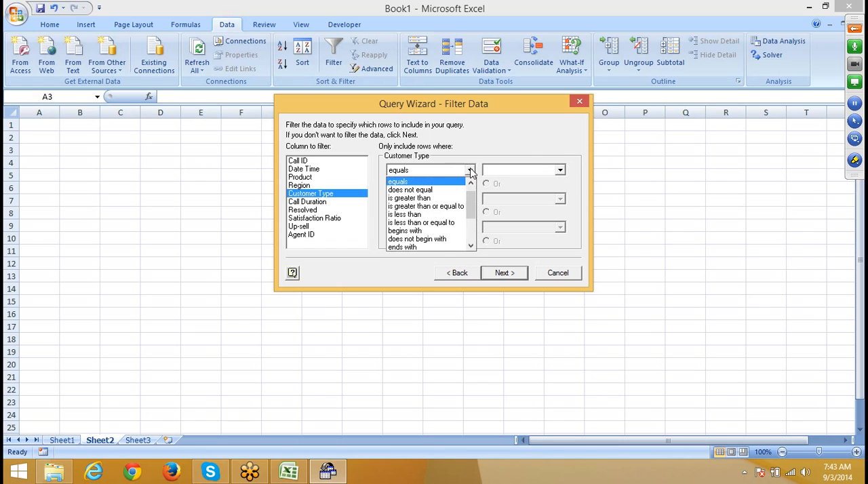
left_click(471, 247)
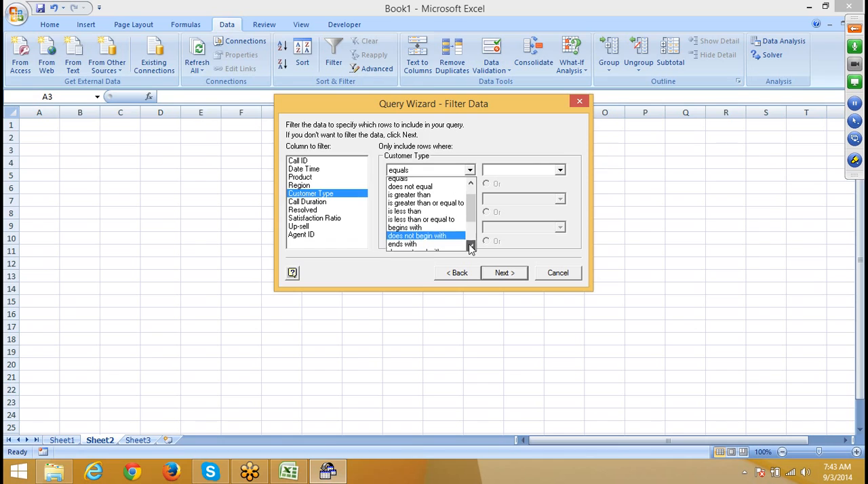
left_click(453, 233)
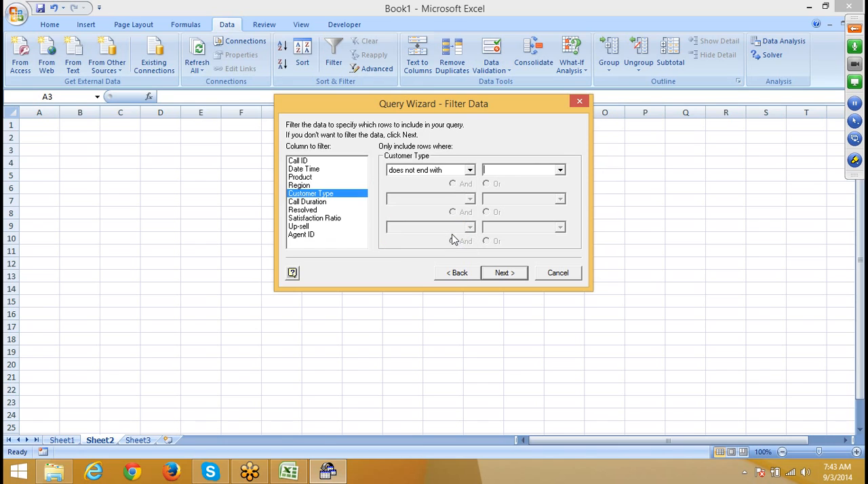
left_click(470, 170)
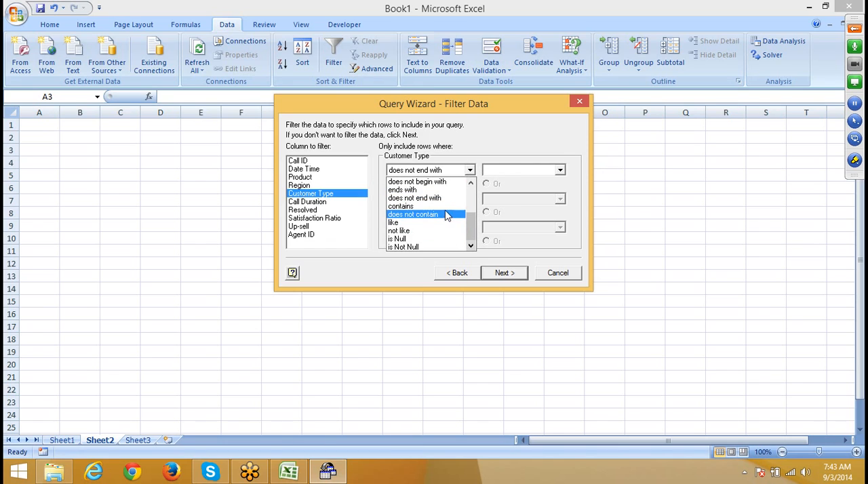
left_click(445, 207)
left_click(560, 170)
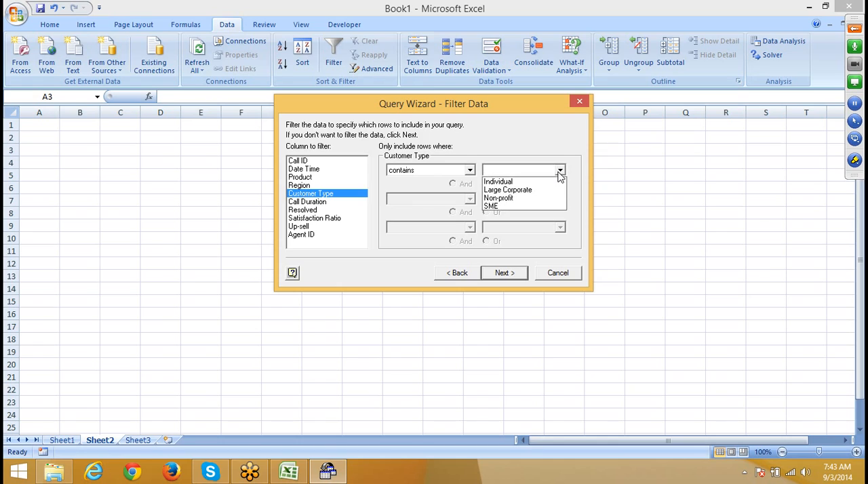
left_click(547, 209)
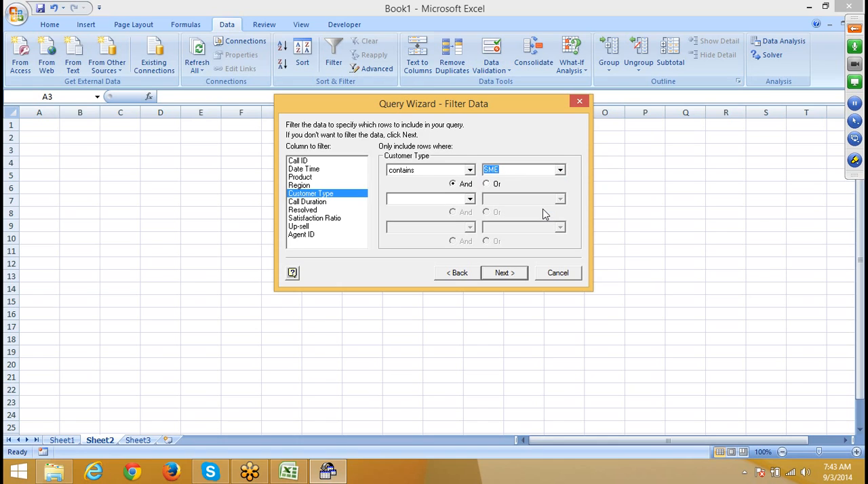
left_click(505, 280)
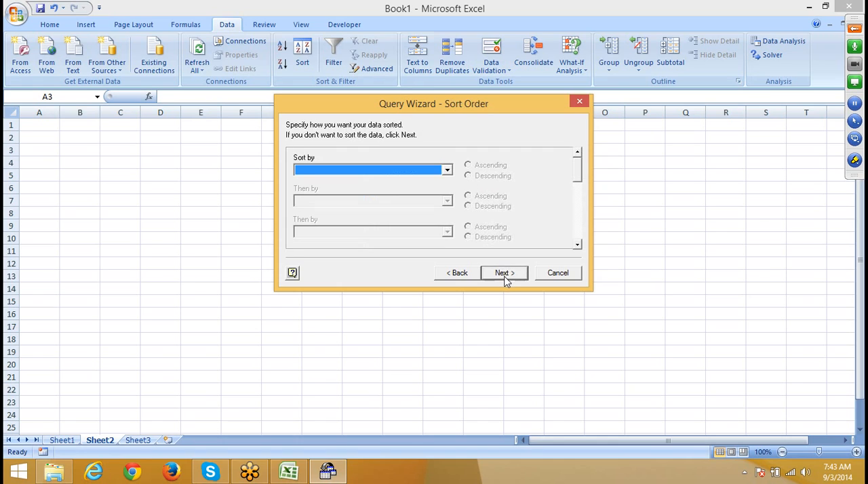
Step: Return to the row filters, add the condition that Call Duration is greater than 52.0, and proceed to the sort order
left_click(459, 273)
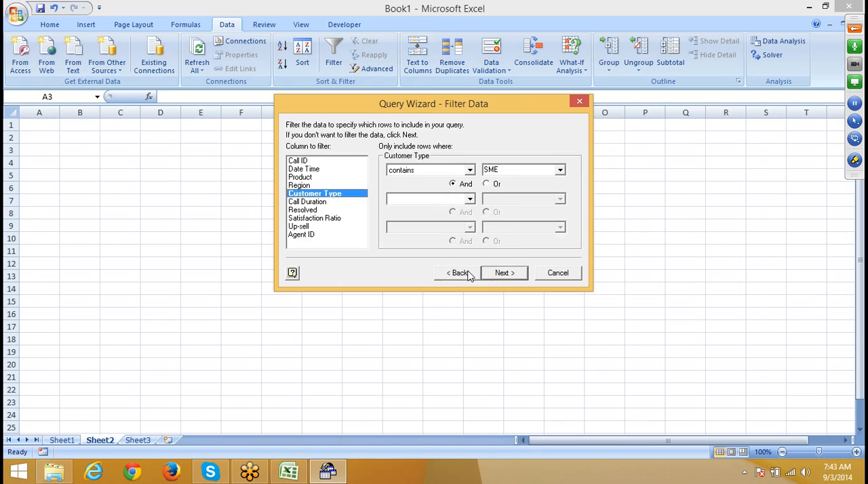
left_click(321, 203)
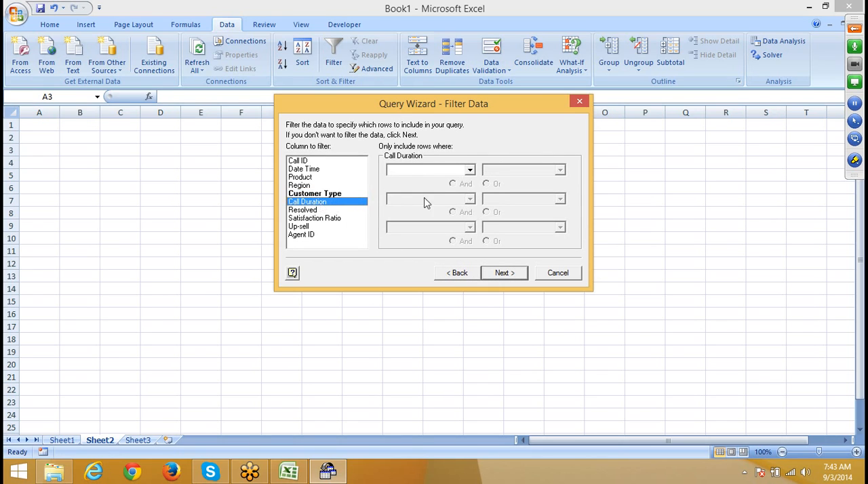
left_click(433, 171)
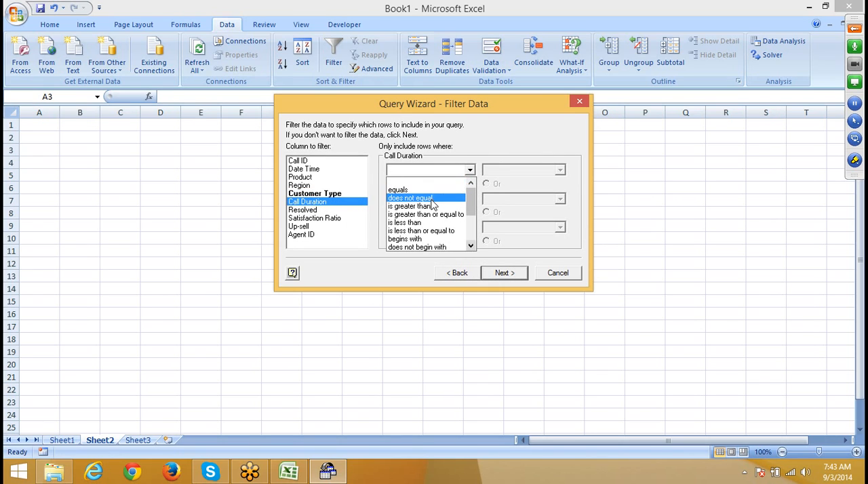
left_click(433, 206)
left_click(559, 170)
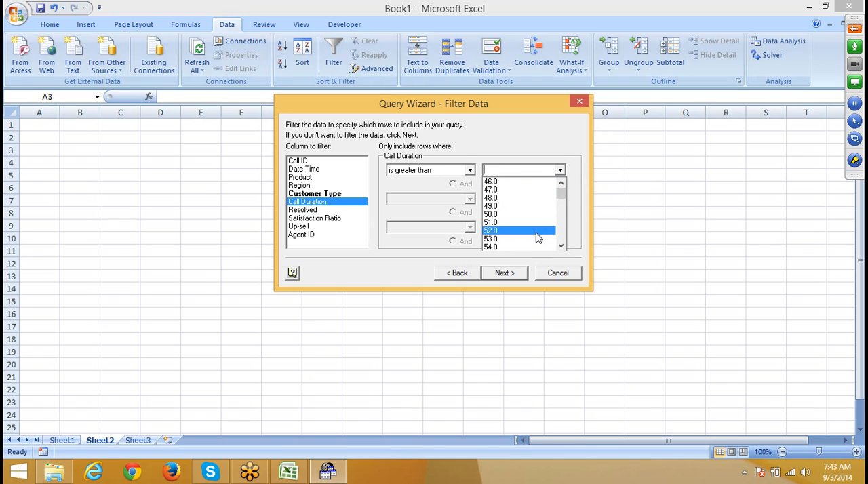
left_click(519, 230)
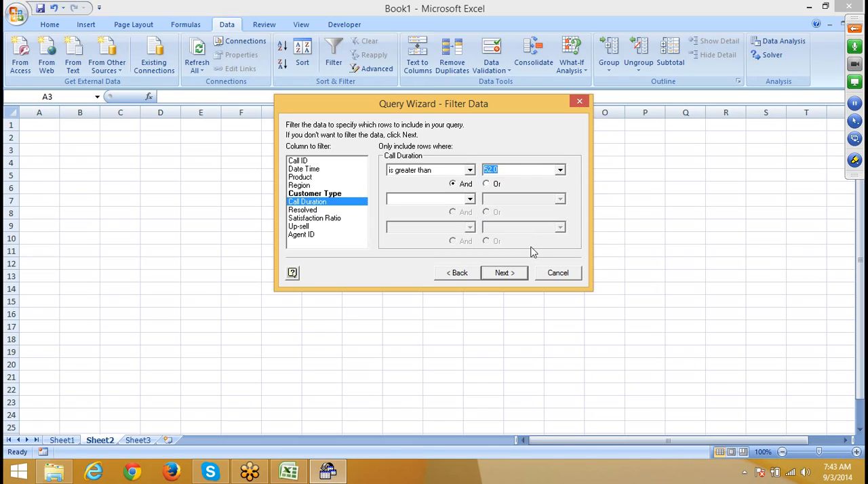
left_click(486, 184)
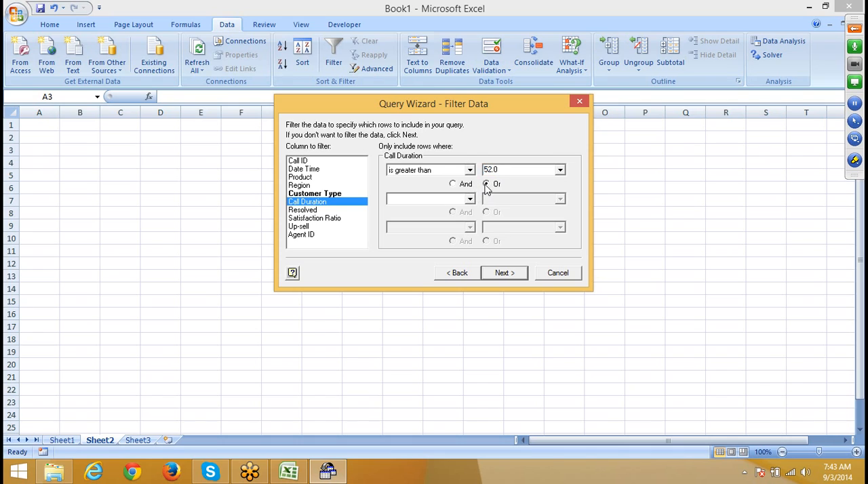
left_click(505, 273)
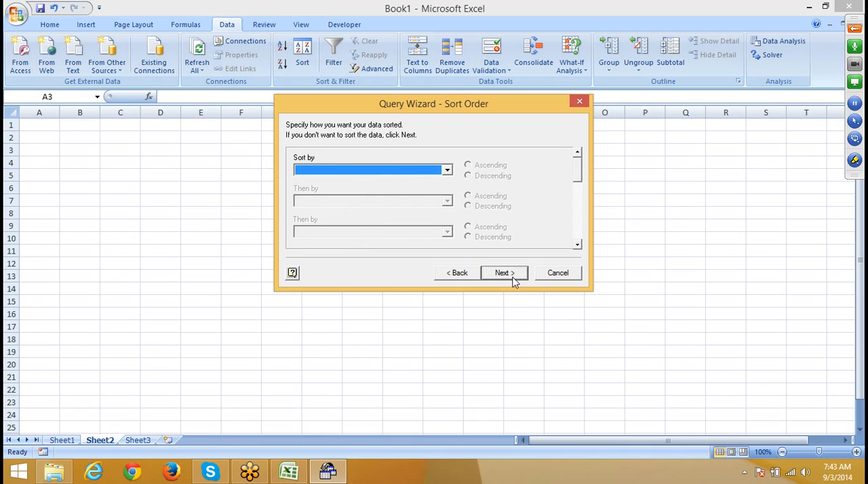
Step: Leave the query unsorted and return its data to Excel as a table at cell A3 of the existing worksheet
left_click(506, 273)
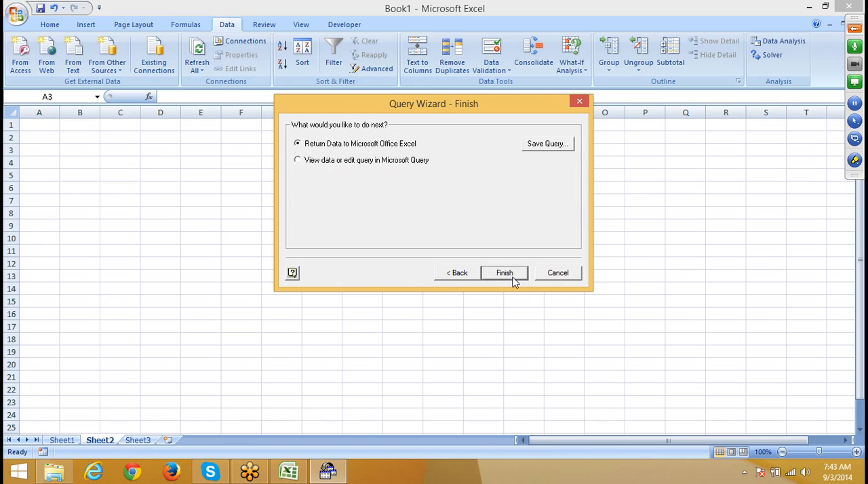
left_click(513, 280)
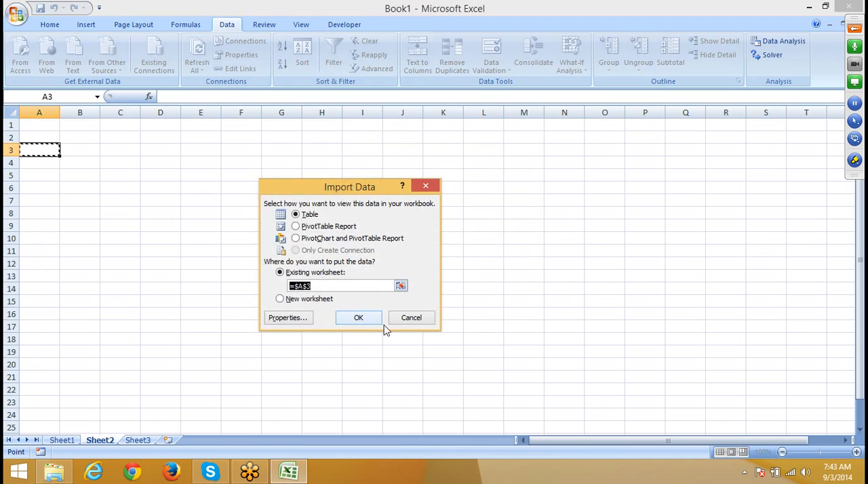
left_click(360, 316)
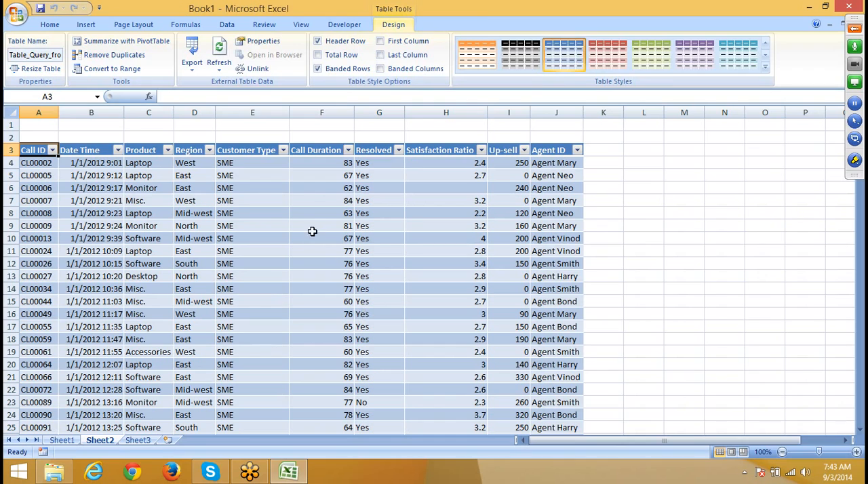
Step: Open the definition of the Query from Excel Files connection at the WHERE clause of its command text
left_click(259, 41)
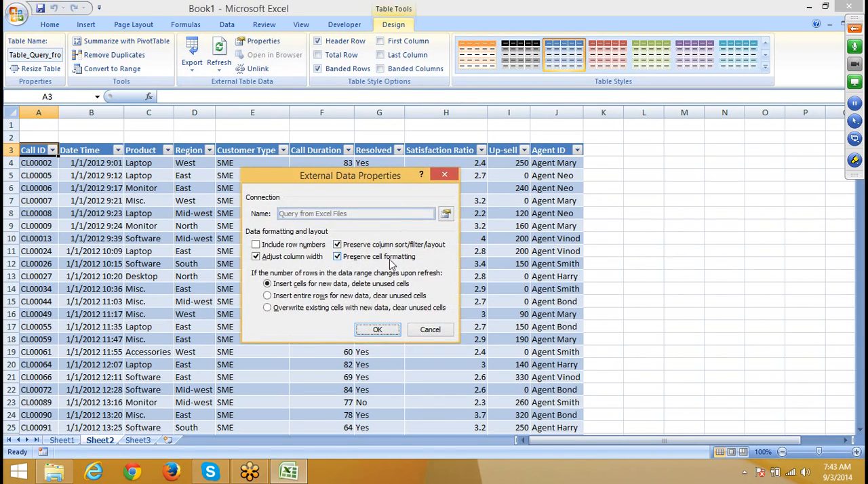
left_click(446, 331)
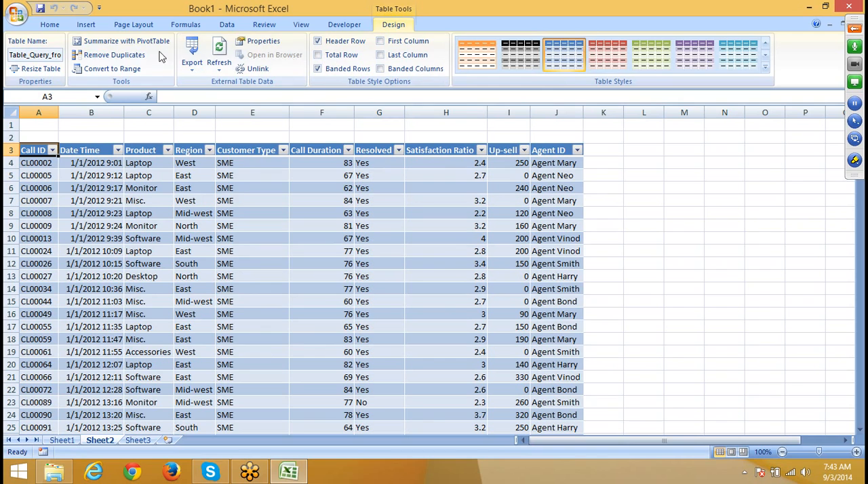
left_click(227, 24)
left_click(245, 45)
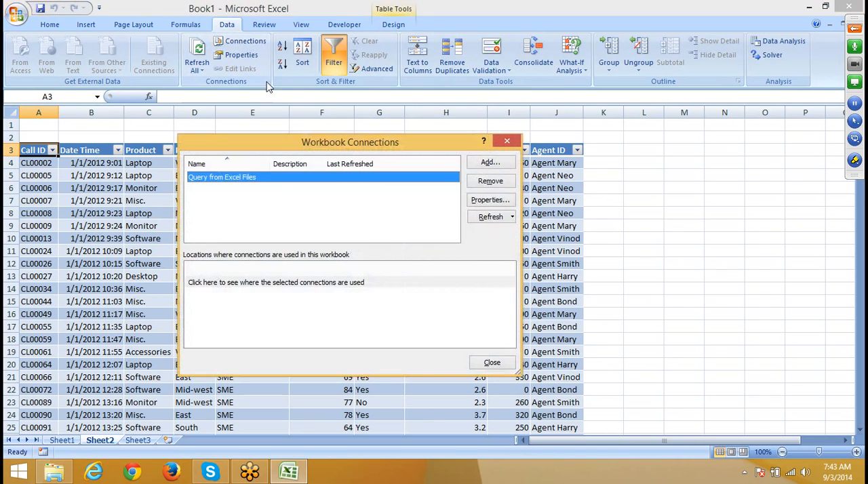
left_click(492, 201)
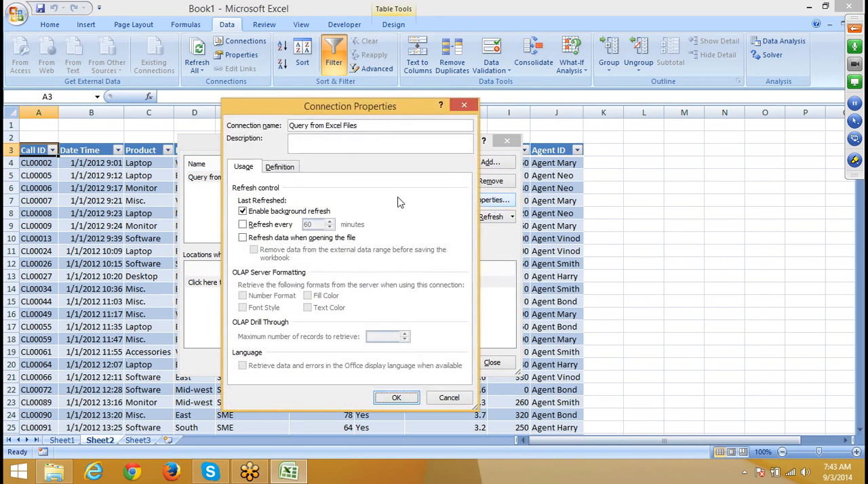
left_click(275, 171)
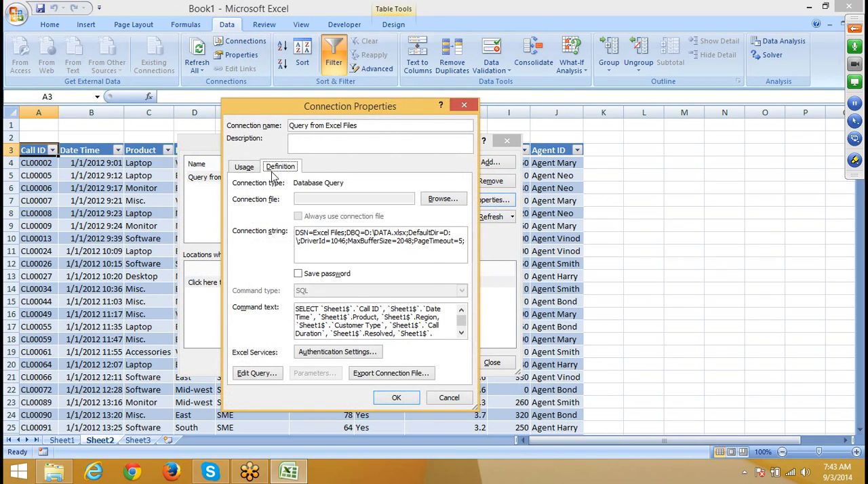
left_click(461, 332)
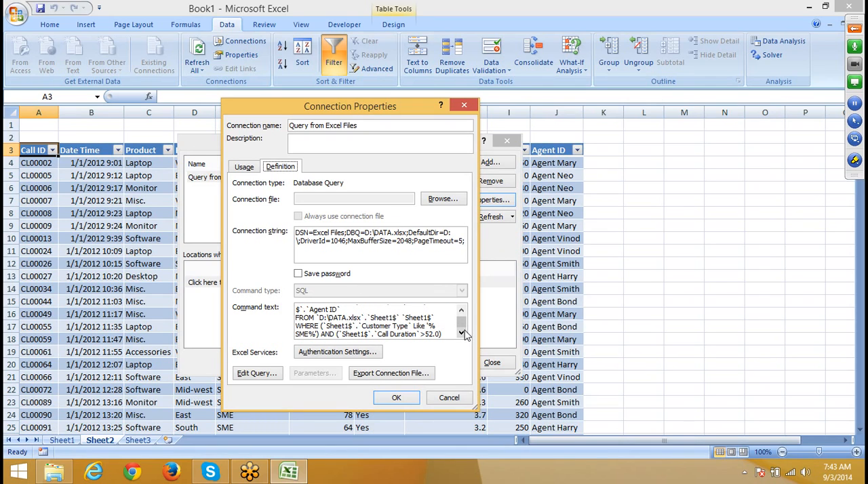
Step: Replace the '%SME%' literal in the Customer Type condition with the parameter expression '%'&?&'%'
left_click(305, 333)
key("Delete")
key("Delete")
key("Delete")
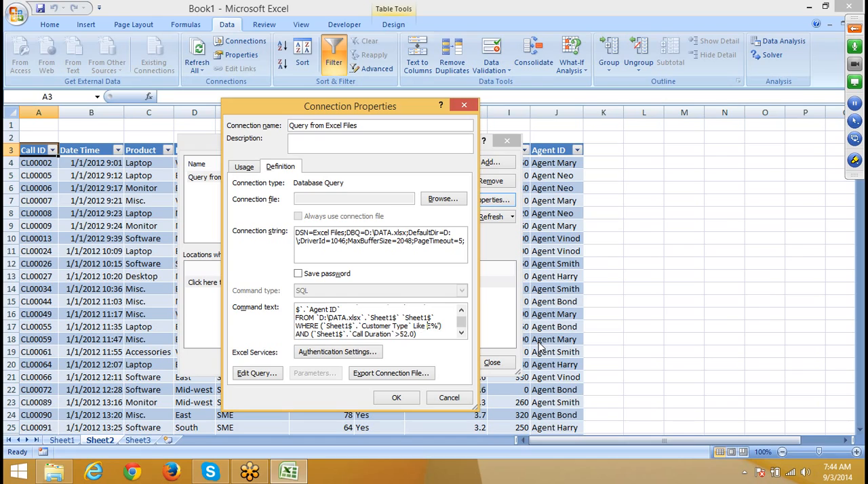
key("Delete")
key("Delete")
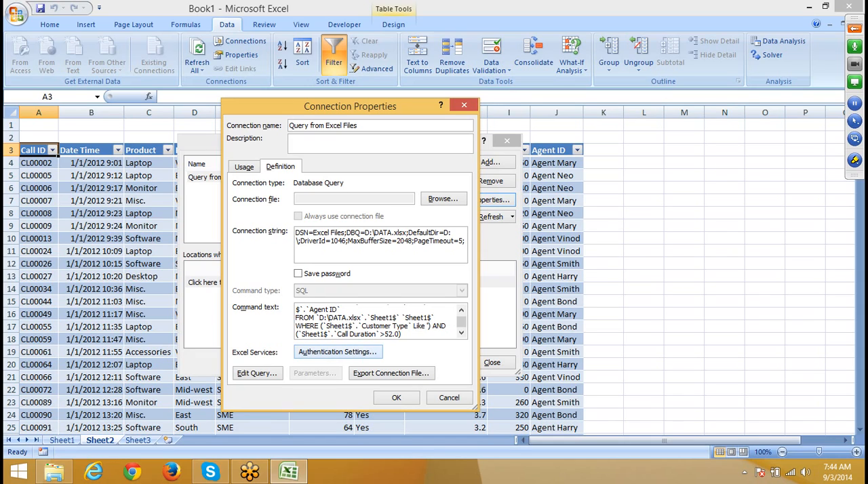
type("%")
type("'")
type("S")
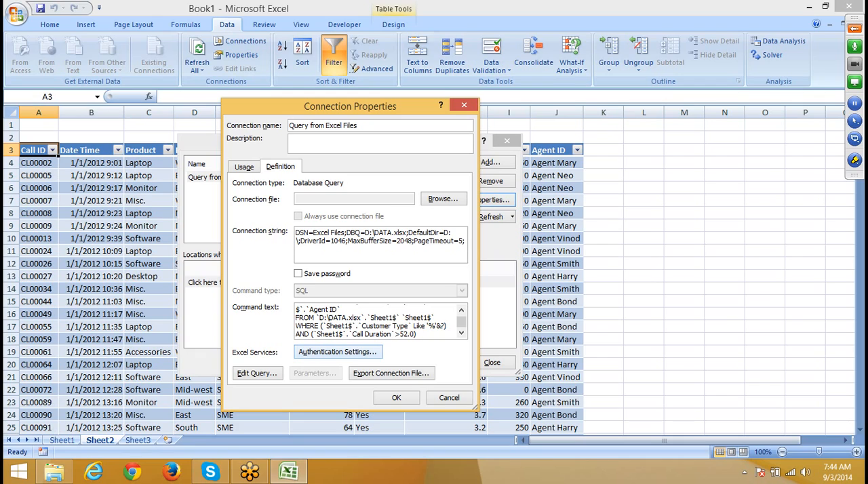
type("&'%")
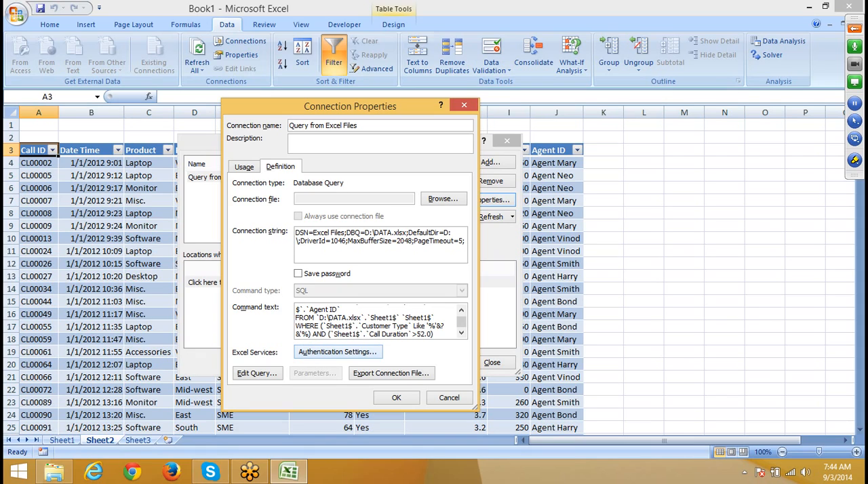
type("'")
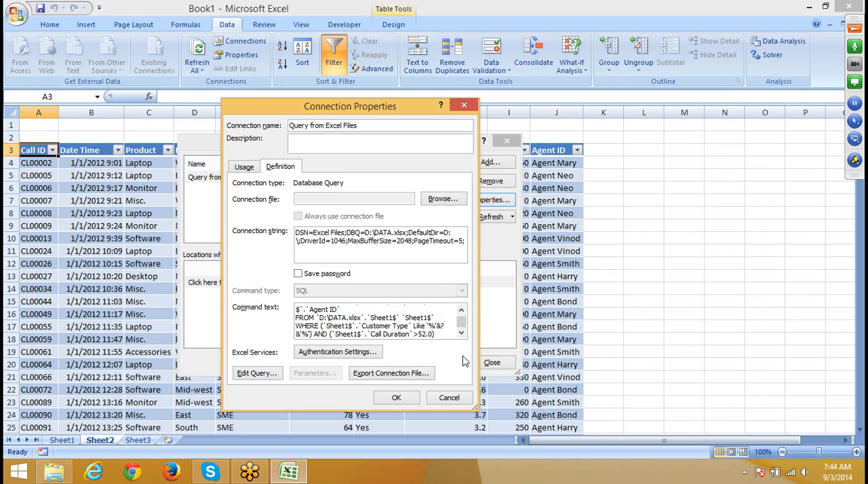
Step: Replace 52.0 in the Call Duration condition with a ? parameter, then apply the query and cancel the data source selection
key("BackSpace")
key("BackSpace")
key("BackSpace")
key("BackSpace")
type(")")
left_click(396, 398)
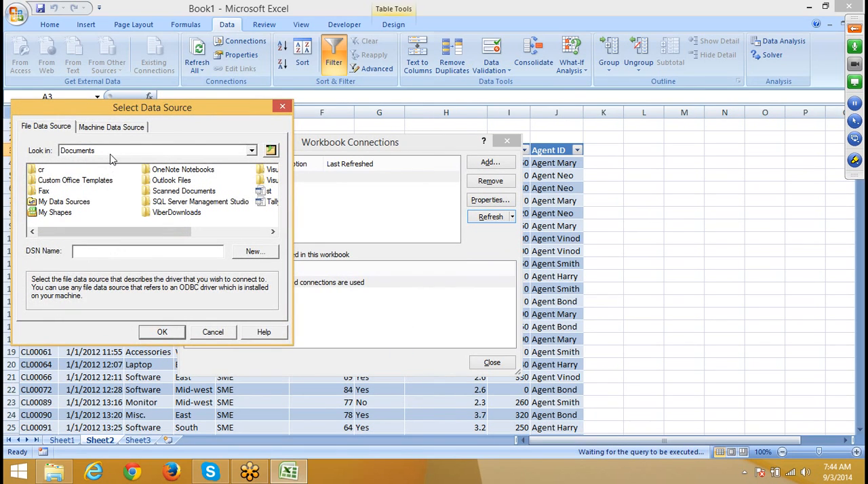
left_click_drag(130, 110, 402, 103)
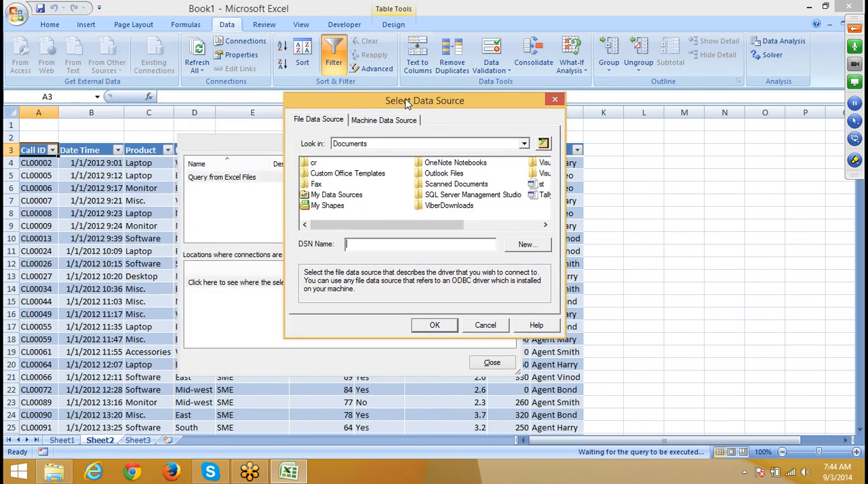
left_click(486, 326)
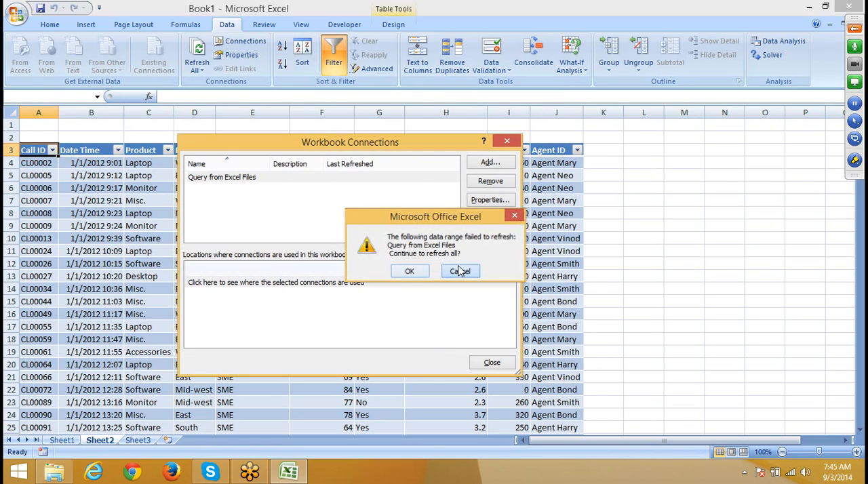
left_click(460, 271)
Step: Reopen the connection's definition and replace the '%'&?&'%' expression in the Customer Type condition with >
left_click(491, 201)
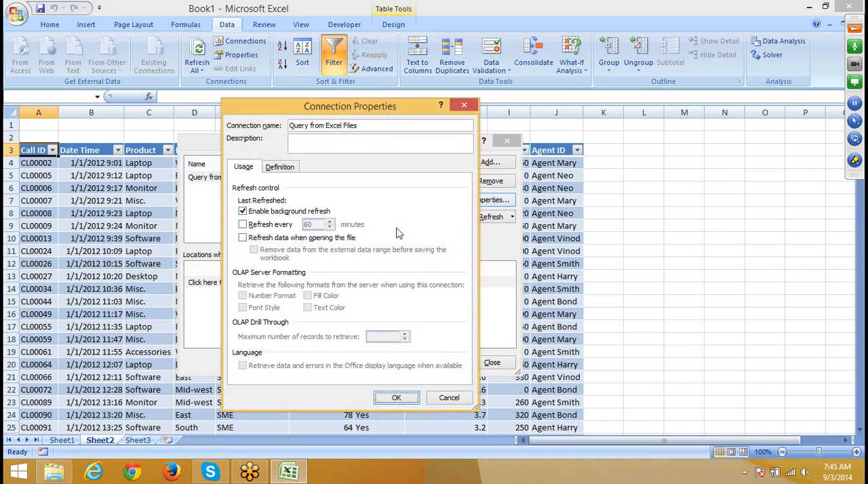
left_click(278, 168)
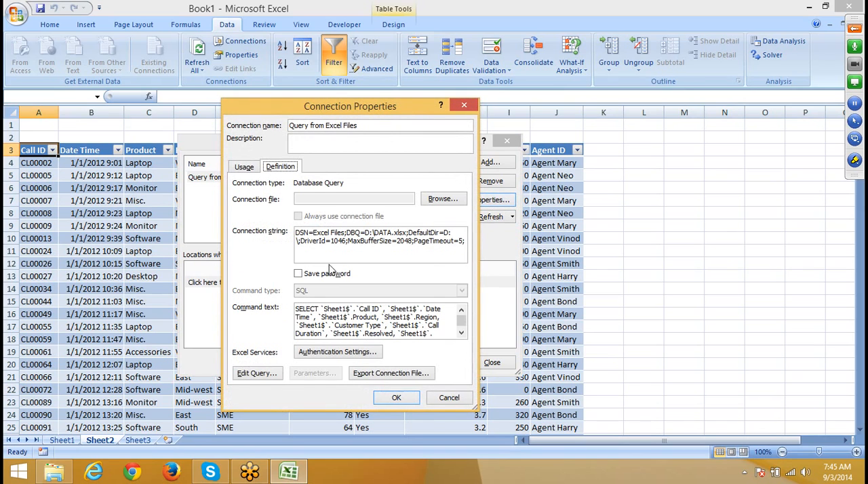
left_click(462, 333)
left_click(461, 333)
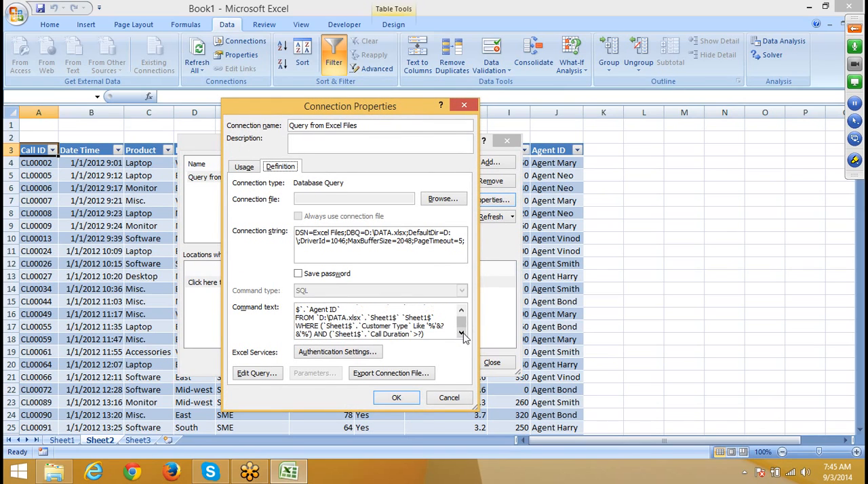
left_click(426, 323)
key("Delete")
key("Delete")
key("Delete")
key("Delete")
key("Delete")
key("Delete")
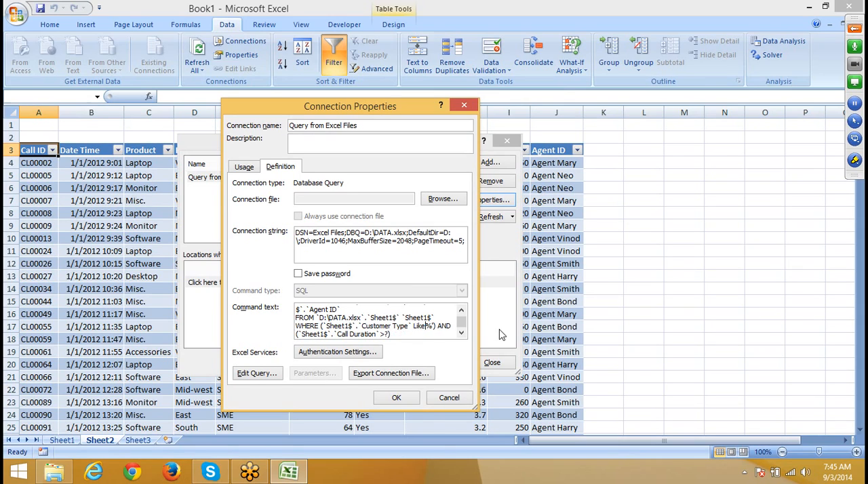
key("Delete")
key("Delete")
key("Delete")
type(">")
Step: Apply the edited command text and dismiss the data source selection and refresh prompt
left_click(397, 397)
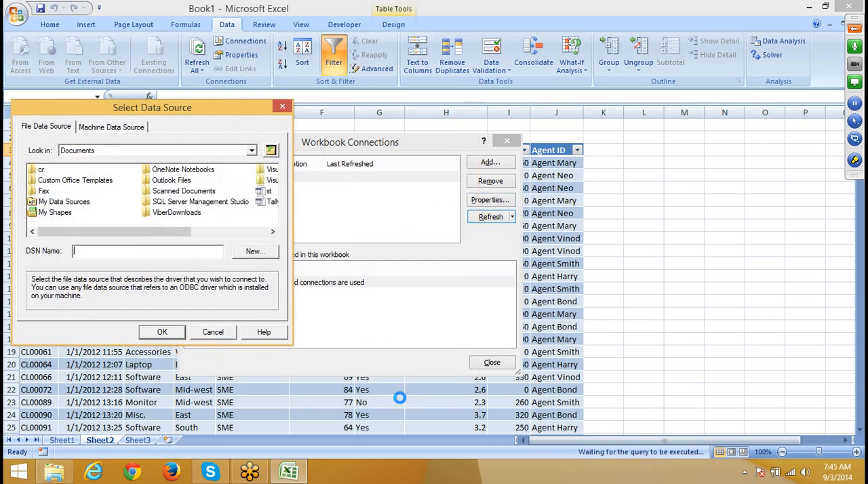
left_click(224, 332)
left_click(418, 272)
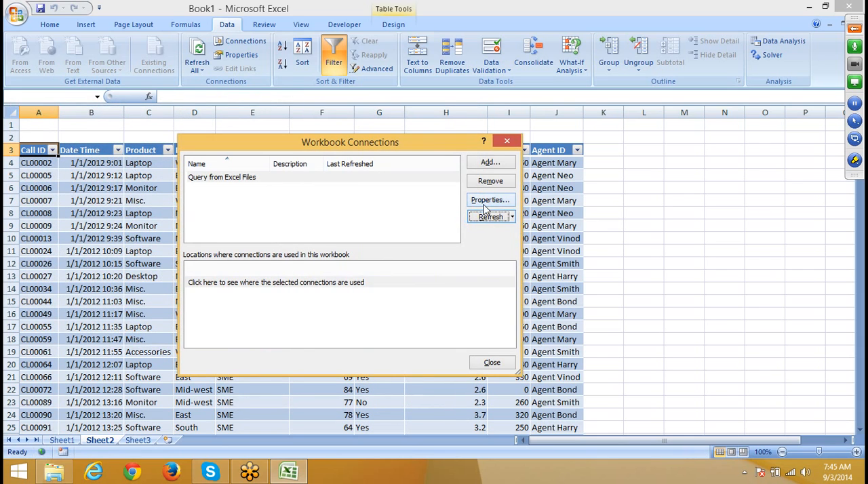
Step: Reopen the connection's definition and re-enter the > operator before the ? in the Call Duration condition
left_click(483, 202)
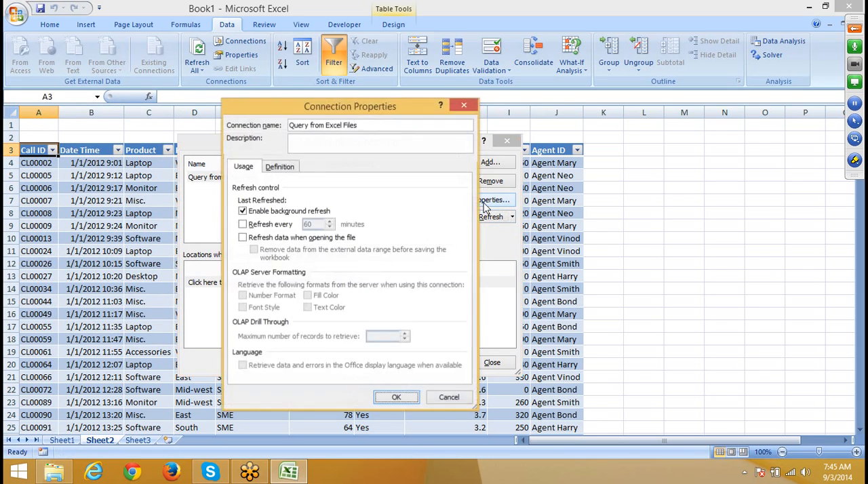
left_click(280, 166)
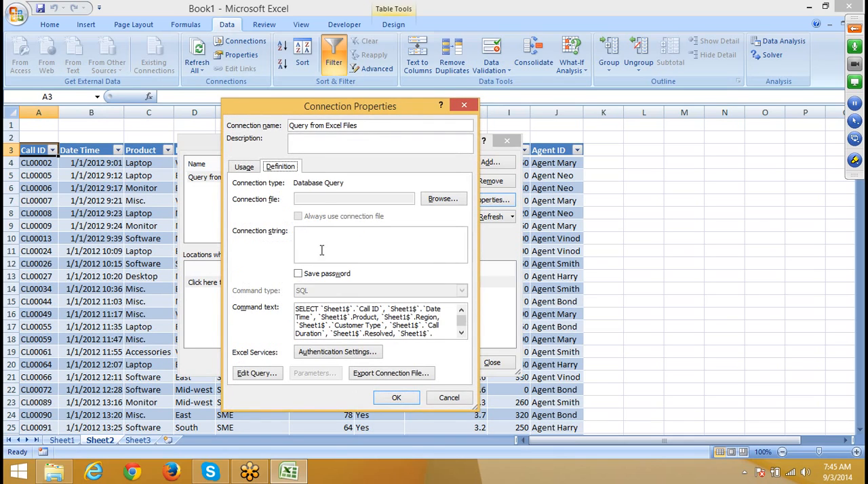
left_click(461, 334)
left_click(462, 334)
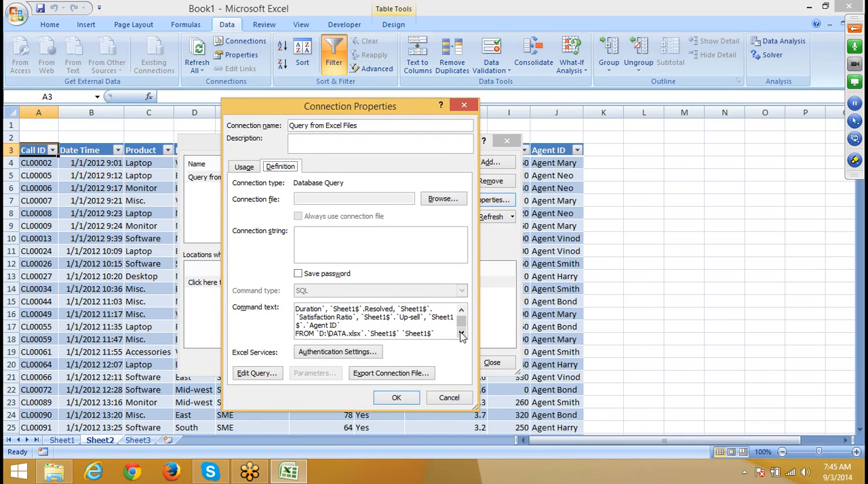
left_click(462, 334)
left_click(461, 334)
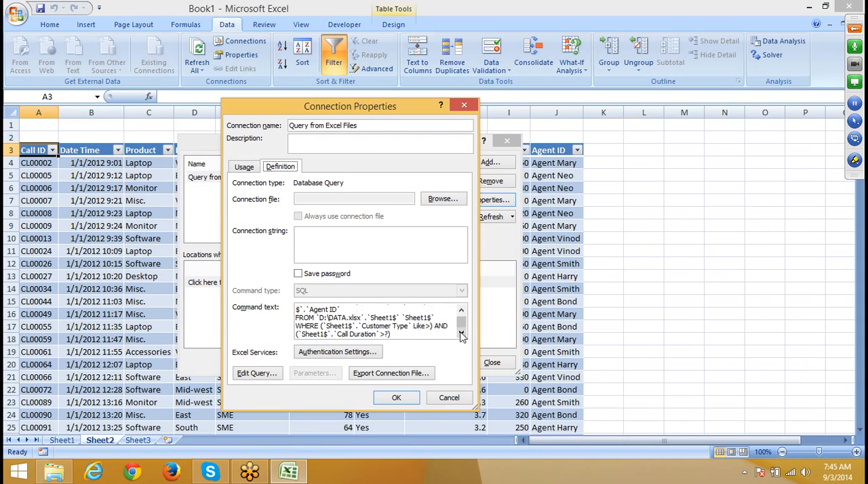
left_click(386, 334)
key("BackSpace")
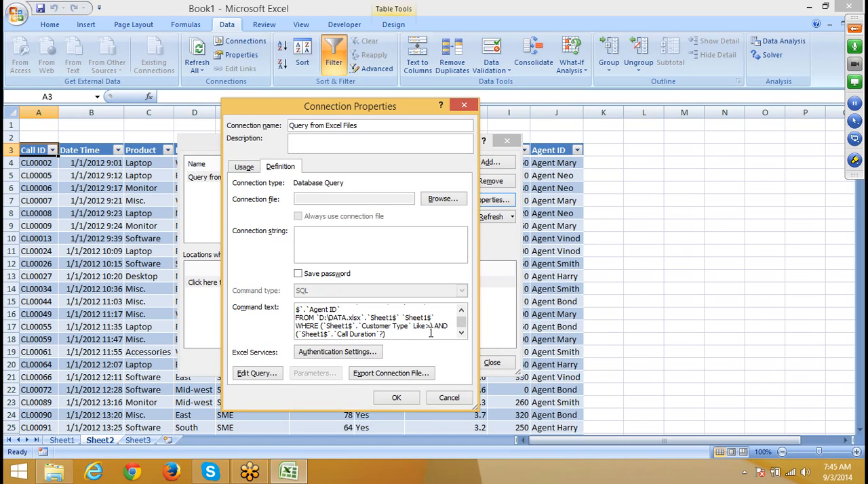
type(">")
Step: Replace the > after Like in the Customer Type condition with a ? parameter and apply the command text
left_click(434, 327)
type("?")
key("BackSpace")
key("BackSpace")
type("?")
left_click(386, 403)
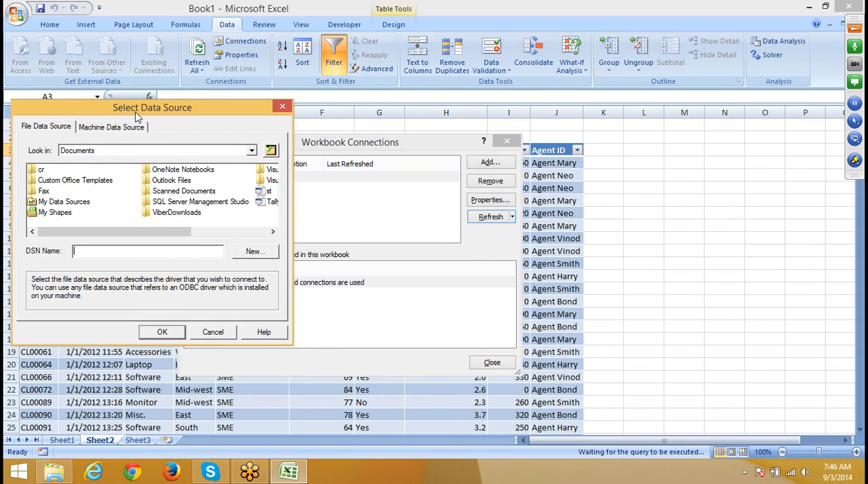
Step: Choose the Excel Files machine data source and DATA.xlsx as the workbook for the connection refresh
left_click(111, 127)
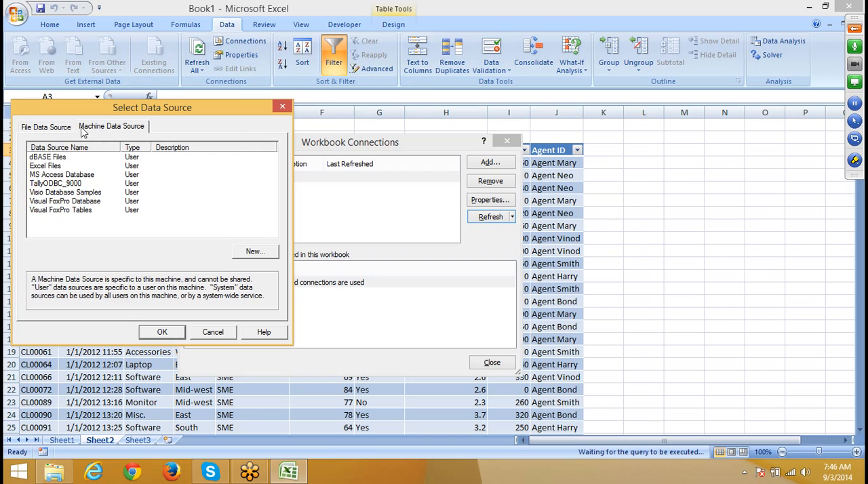
left_click(37, 167)
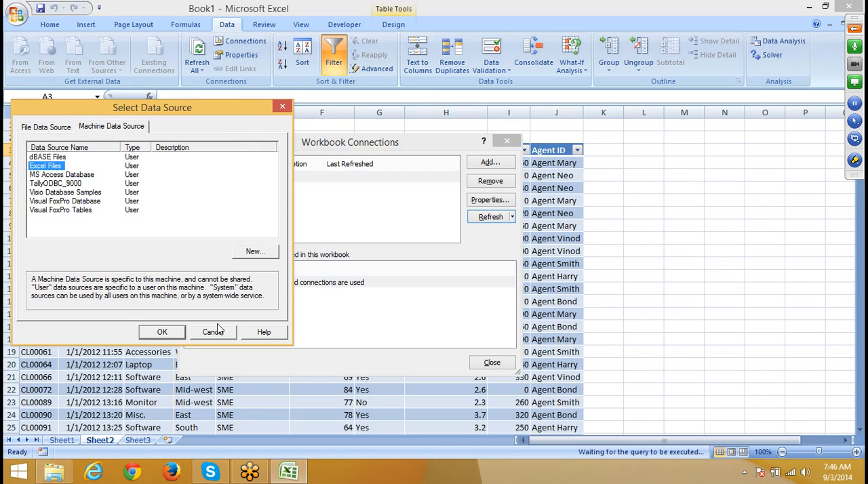
left_click(176, 334)
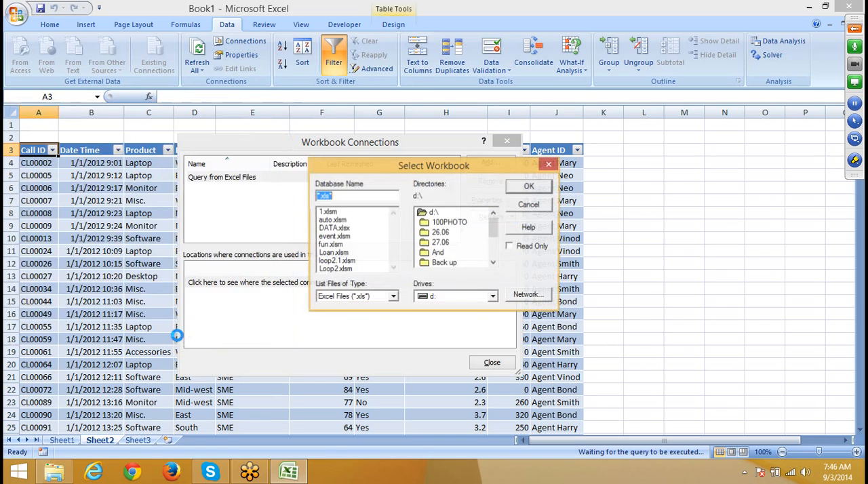
left_click(343, 229)
left_click(544, 192)
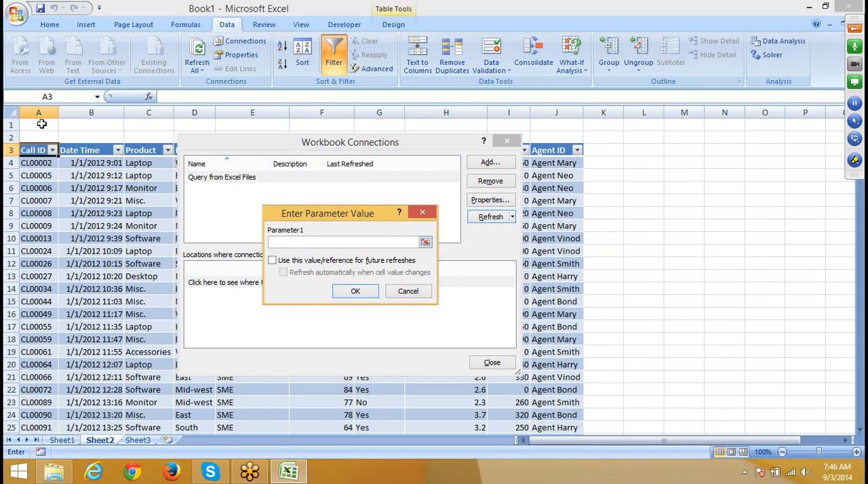
Step: Link Parameter1 to Sheet2 cell B1, used for future refreshes and refreshing automatically when the cell value changes
left_click(97, 123)
left_click(272, 260)
left_click(282, 272)
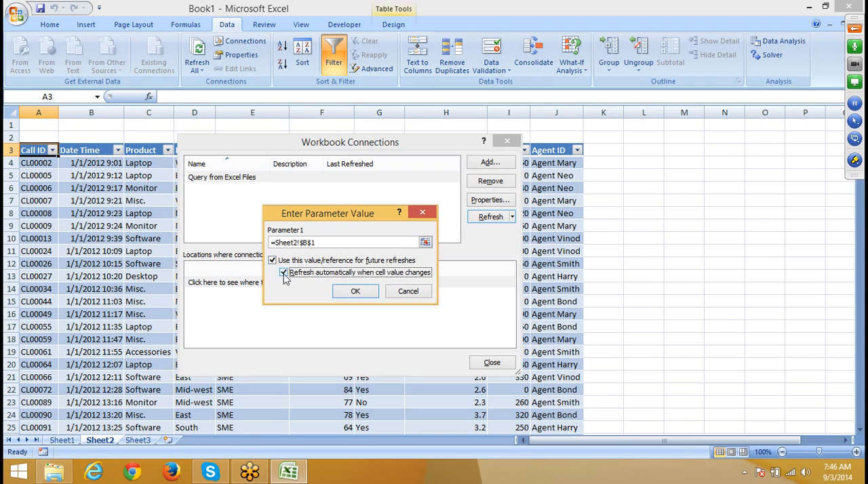
left_click(354, 293)
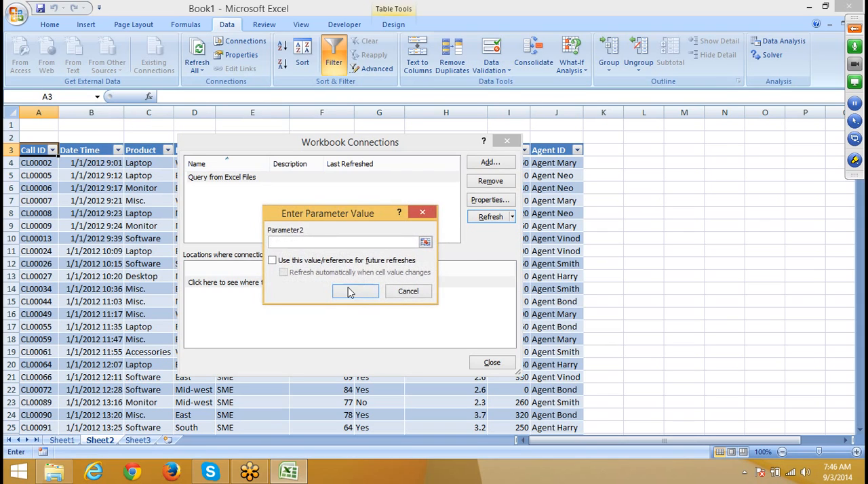
Step: Link Parameter2 to Sheet2 cell C1, used for future refreshes and refreshing automatically when the cell value changes
left_click(147, 122)
left_click(272, 261)
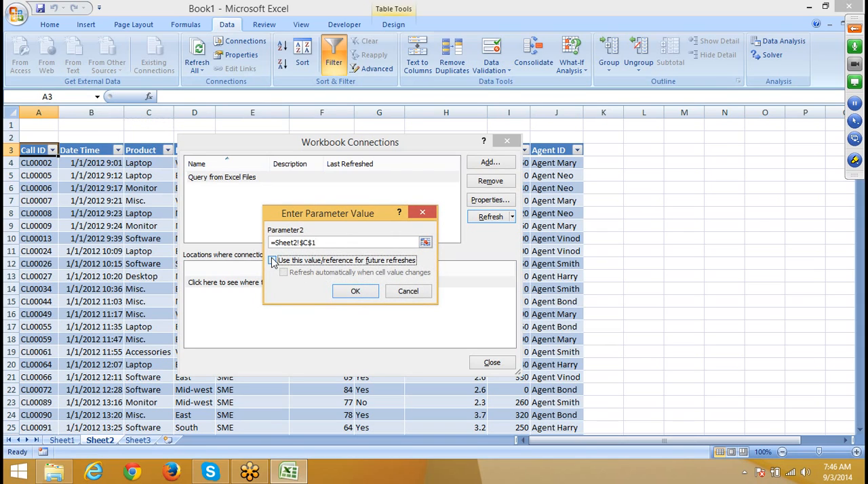
left_click(283, 272)
left_click(355, 291)
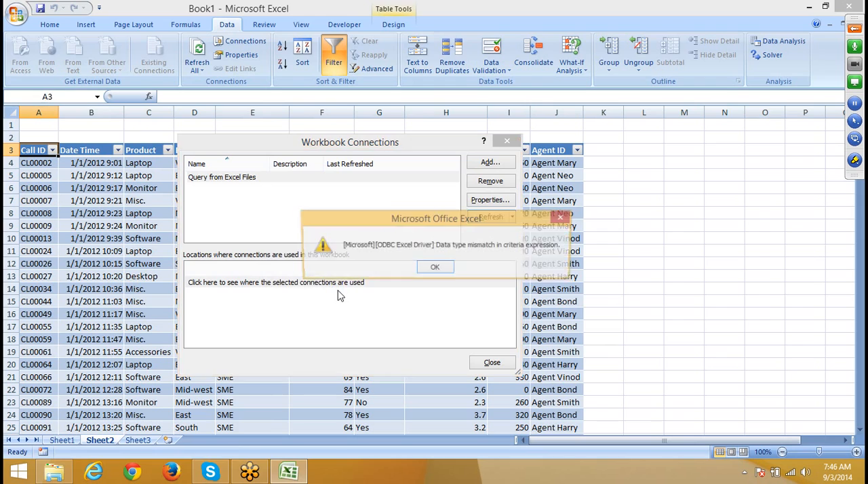
Step: Dismiss the refresh alerts and close the list of workbook connections
left_click(437, 269)
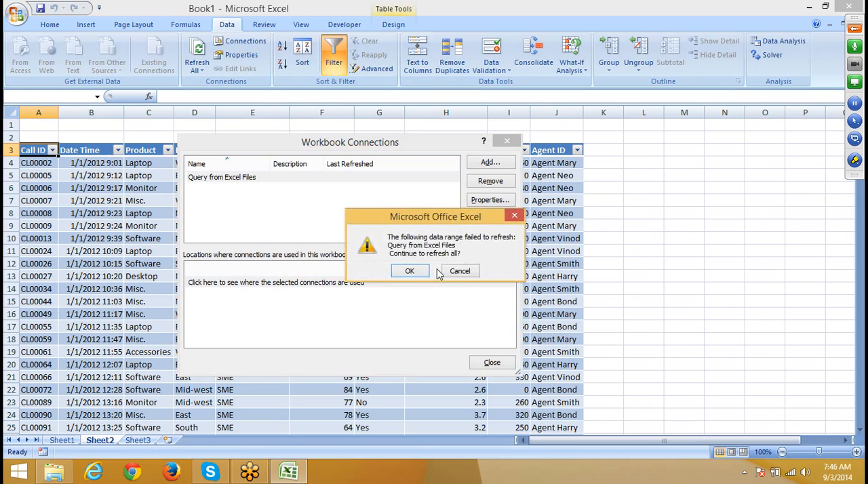
left_click(406, 271)
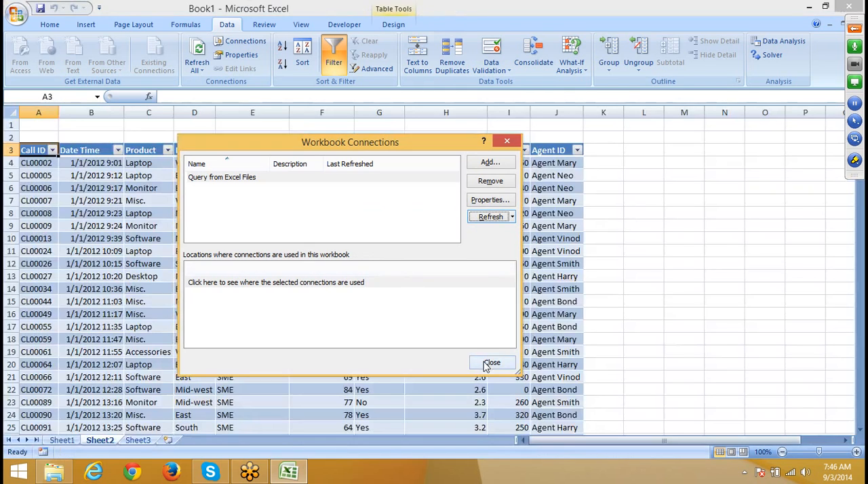
left_click(490, 364)
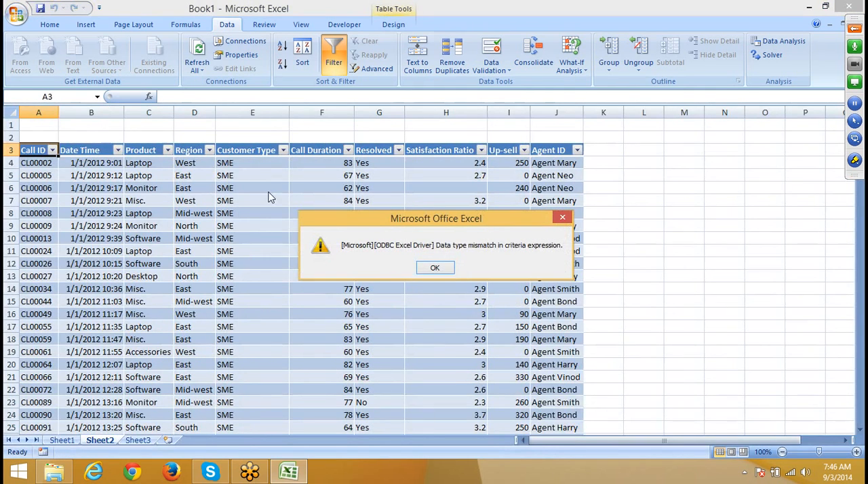
left_click(448, 268)
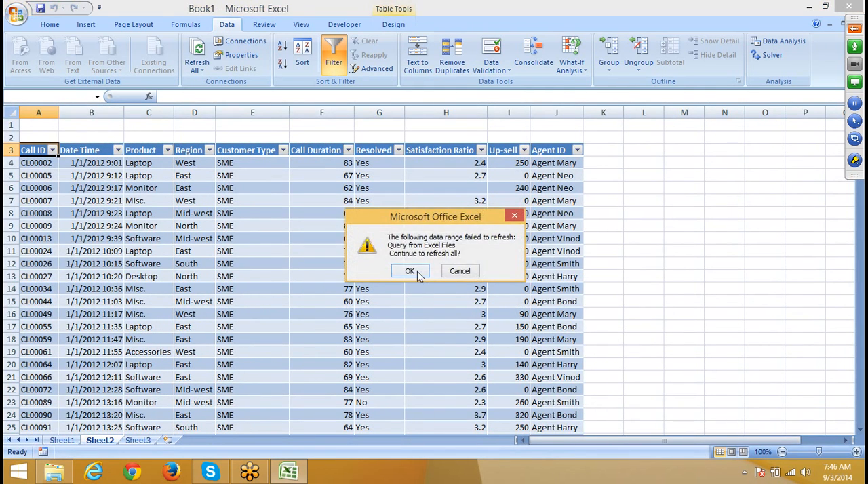
left_click(415, 271)
Step: Enter SME in cell B1 as the Customer Type value and dismiss the refresh alerts
left_click(106, 126)
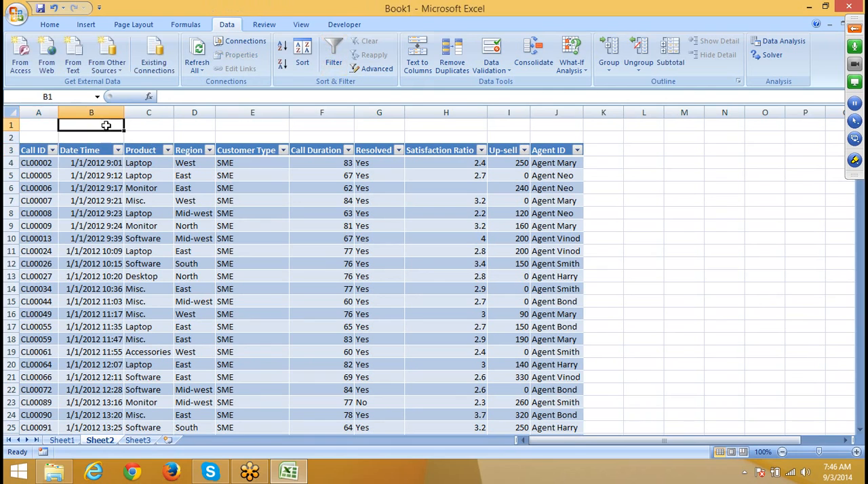
type("SME")
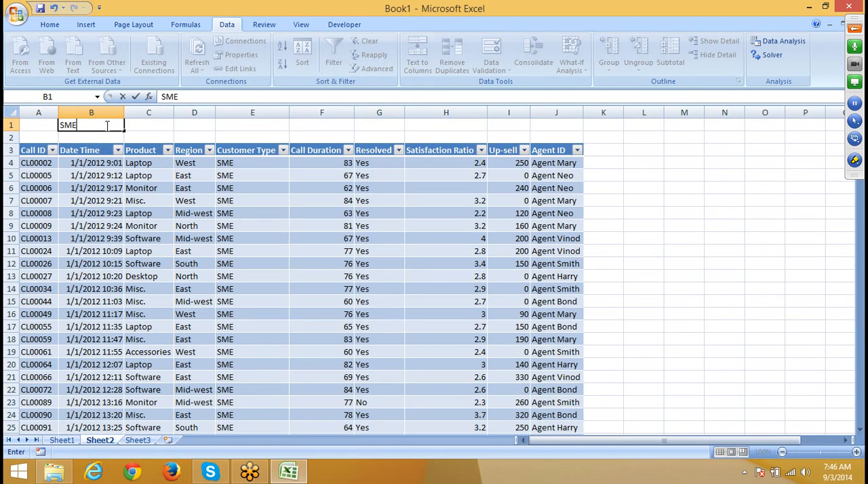
key("Return")
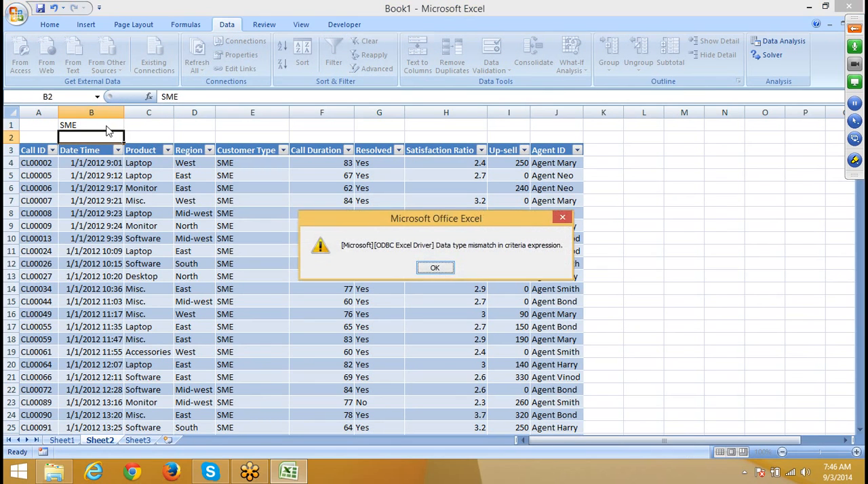
key("Return")
key("Return")
Step: Enter >50 in cell C1 as the Call Duration value and dismiss the refresh alerts
key("Right")
key("Up")
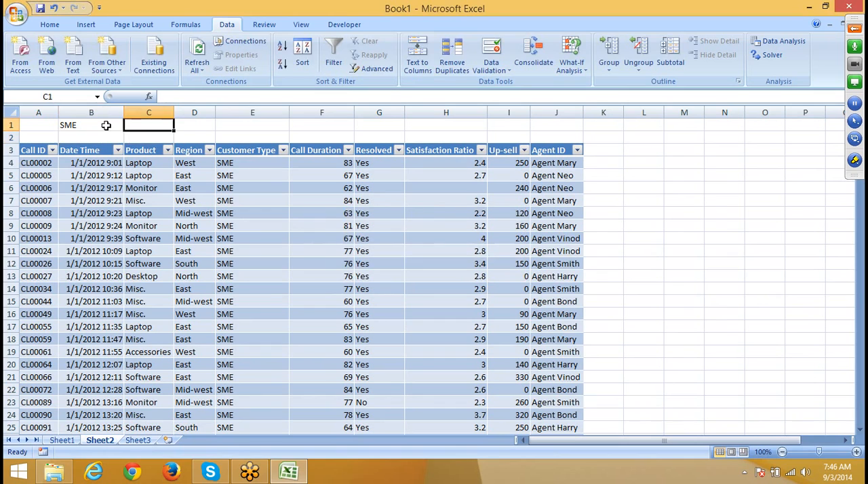
type(">0")
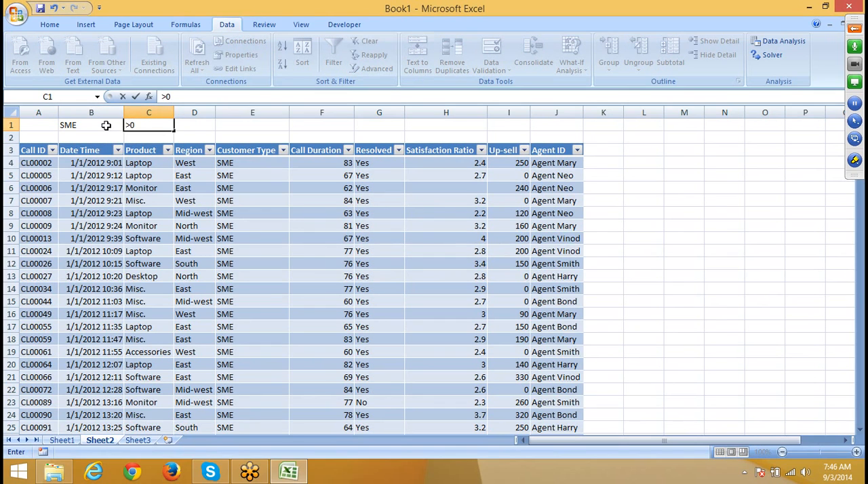
key("BackSpace")
type("50")
key("Return")
key("Escape")
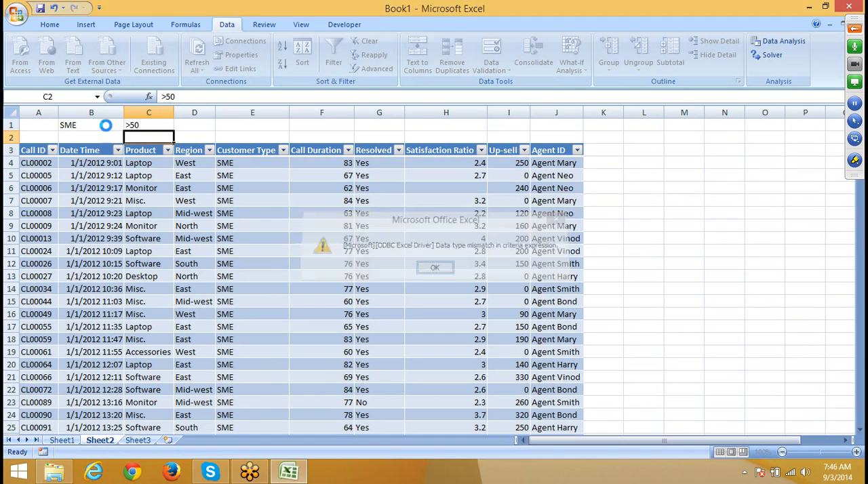
key("Escape")
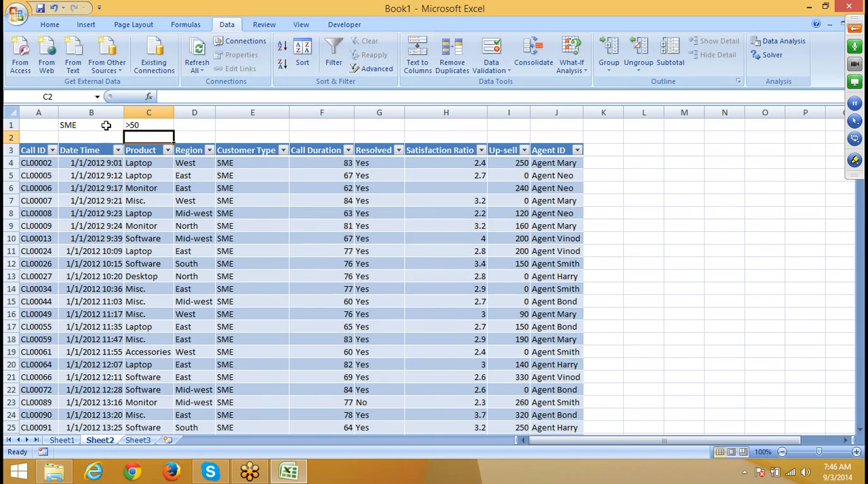
left_click(259, 210)
left_click(242, 57)
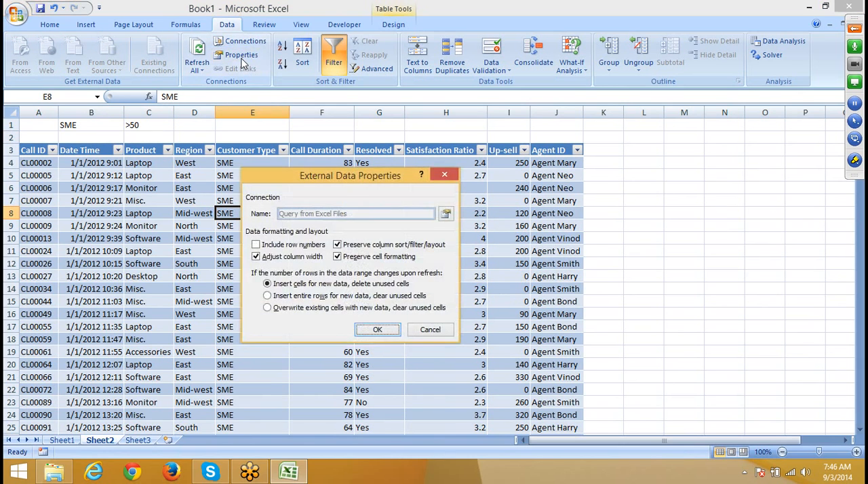
left_click(445, 175)
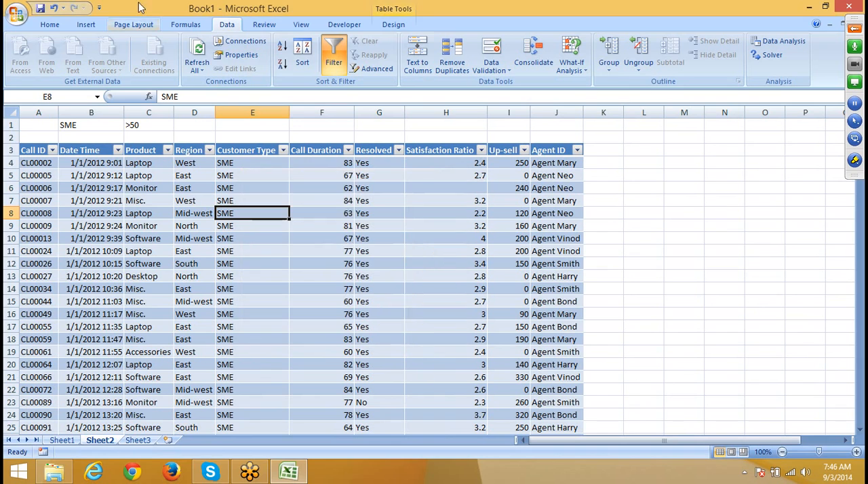
Step: Examine the WHERE conditions in the command text of the Query from Excel Files connection and leave its definition without changes
left_click(241, 41)
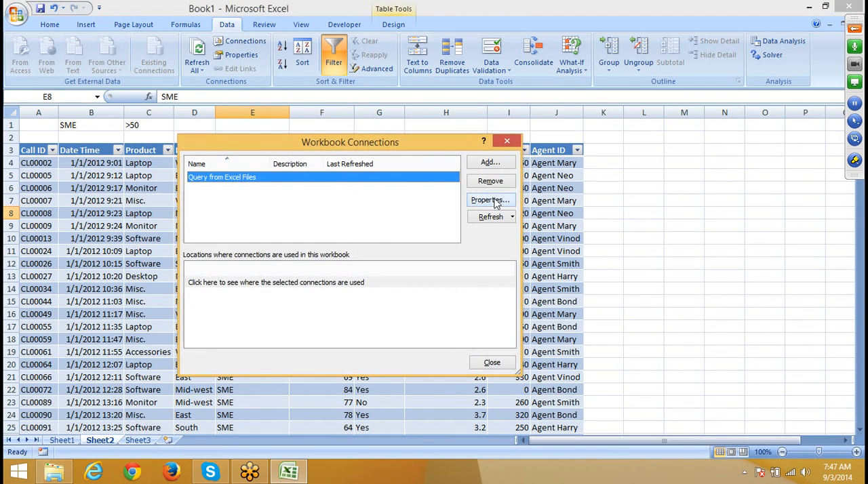
left_click(490, 200)
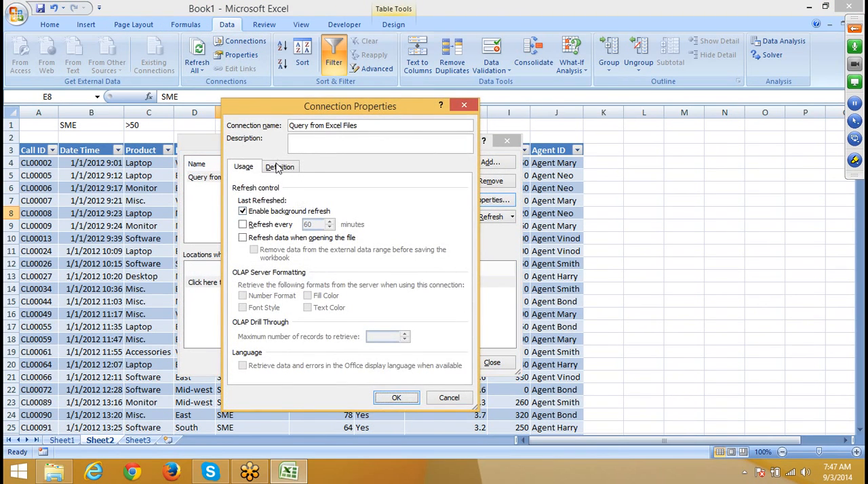
left_click(277, 168)
left_click(461, 333)
left_click(461, 333)
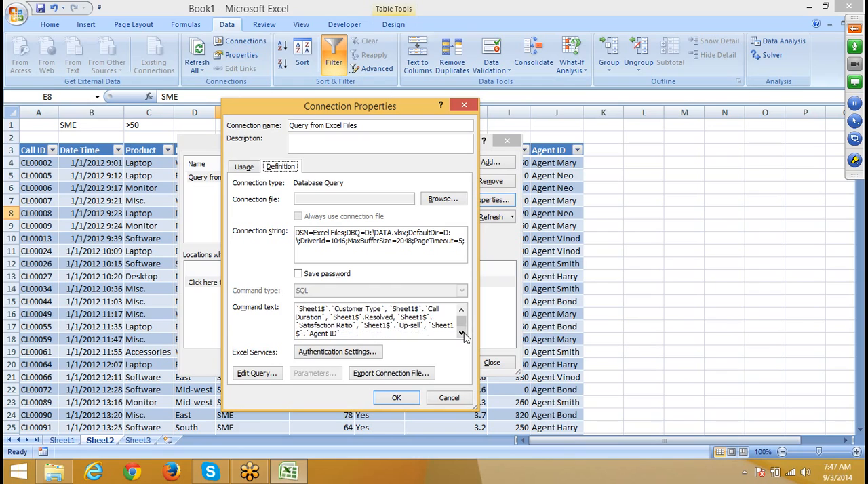
left_click(461, 333)
left_click(462, 333)
left_click(461, 333)
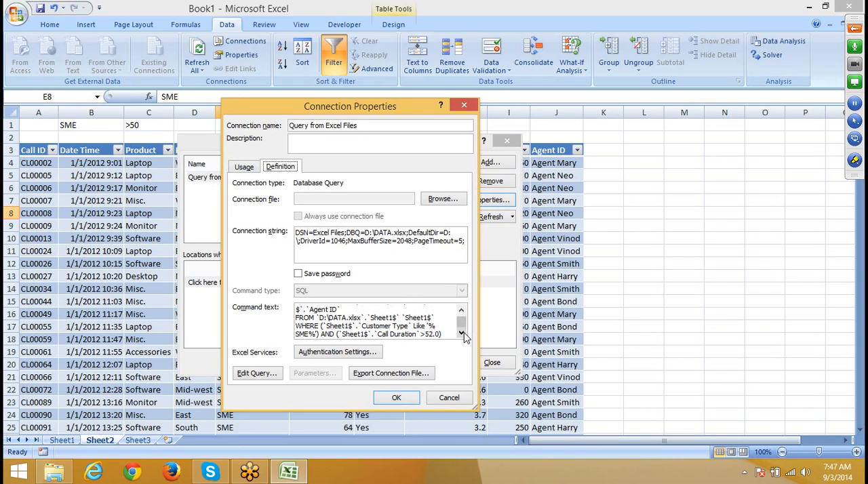
left_click(461, 333)
left_click(449, 397)
left_click(493, 363)
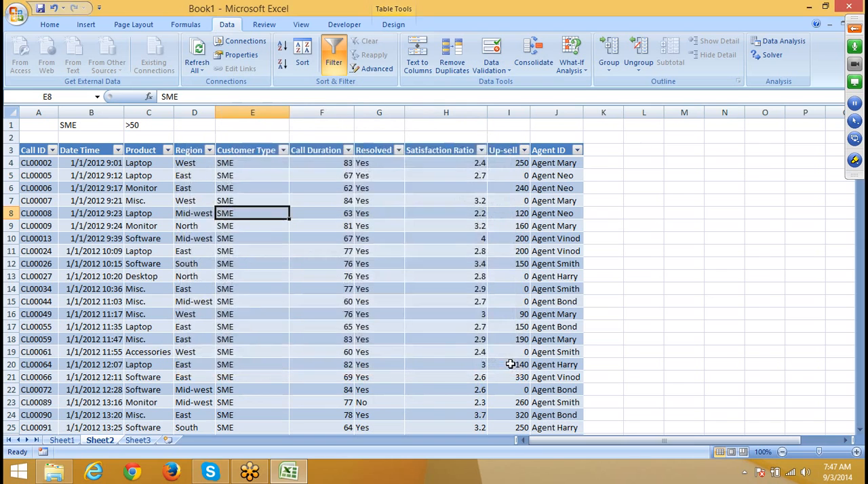
Step: Close Book1 without saving the changes and expand the GoToMeeting control panel
key("alt+F4")
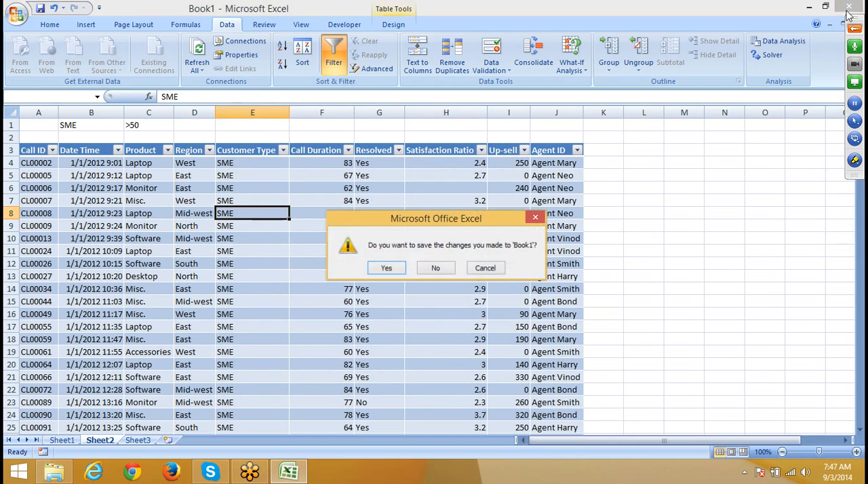
left_click(444, 266)
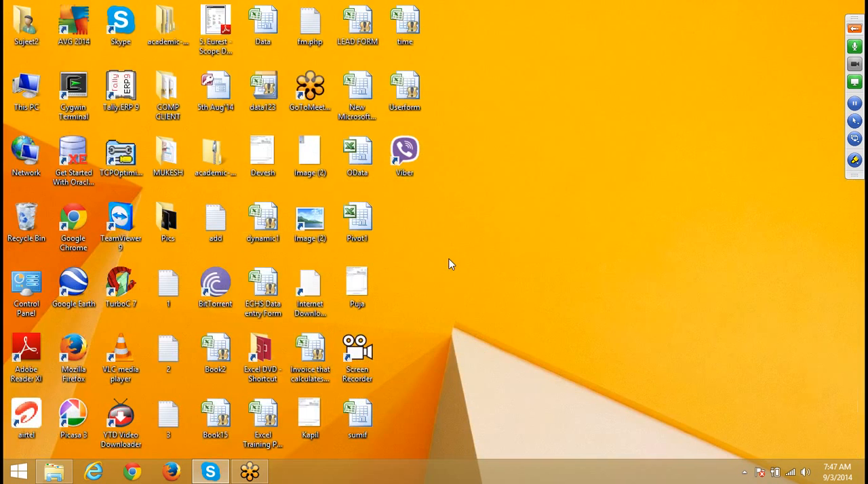
left_click(855, 28)
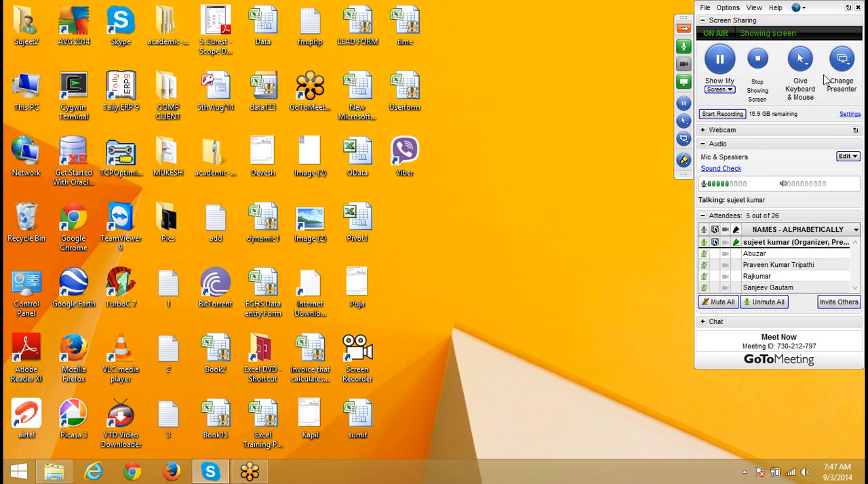